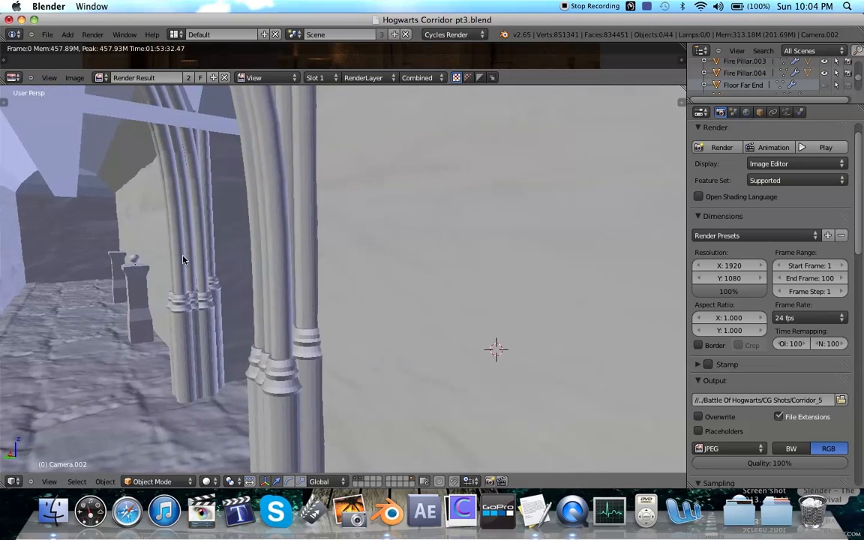
- Examine the corridor model's arches, column clusters, fire pillars and walls from several angles in the 3D view
{"action": "scroll", "coordinate": [183, 260], "scroll_direction": "right", "scroll_amount": 5}
{"action": "scroll", "coordinate": [183, 260], "scroll_direction": "right", "scroll_amount": 10}
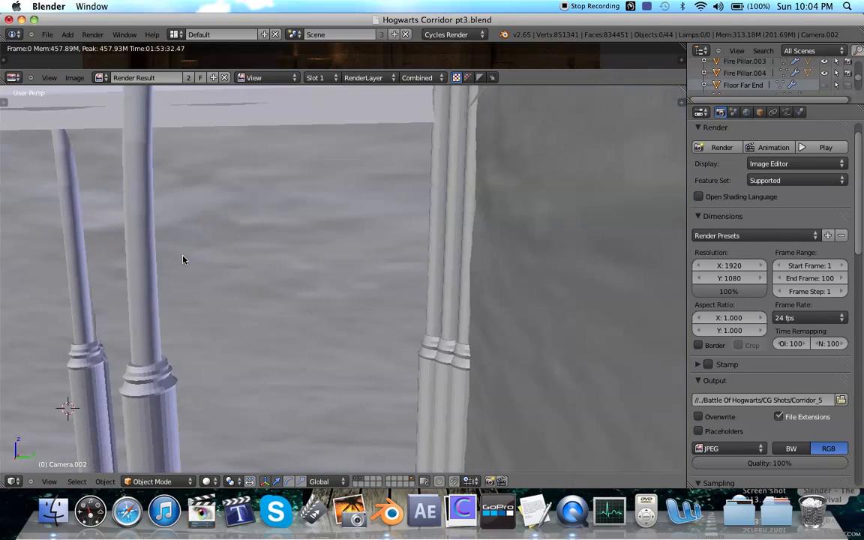
{"action": "scroll", "coordinate": [181, 255], "scroll_direction": "right", "scroll_amount": 15}
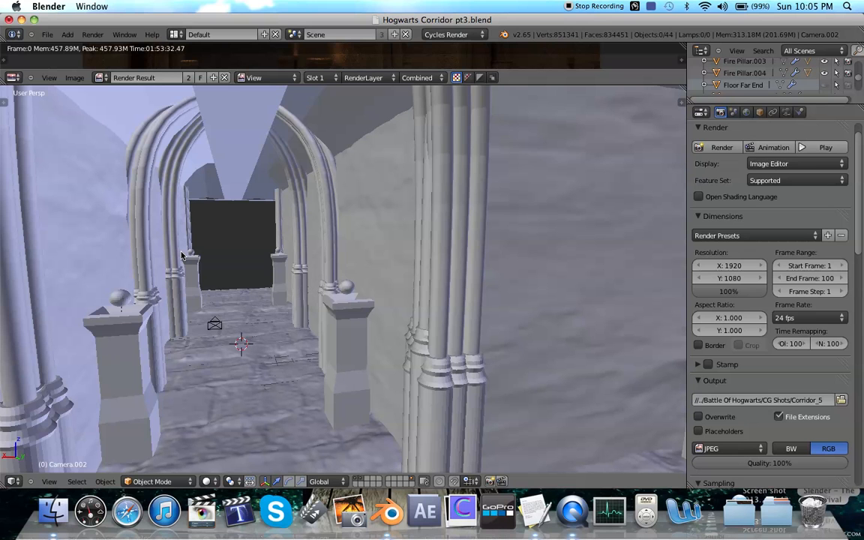
{"action": "scroll", "coordinate": [182, 255], "scroll_direction": "left", "scroll_amount": 10, "text": "shift"}
{"action": "scroll", "coordinate": [181, 255], "scroll_direction": "right", "scroll_amount": 5}
{"action": "scroll", "coordinate": [182, 255], "scroll_direction": "left", "scroll_amount": 10}
{"action": "scroll", "coordinate": [181, 255], "scroll_direction": "right", "scroll_amount": 10}
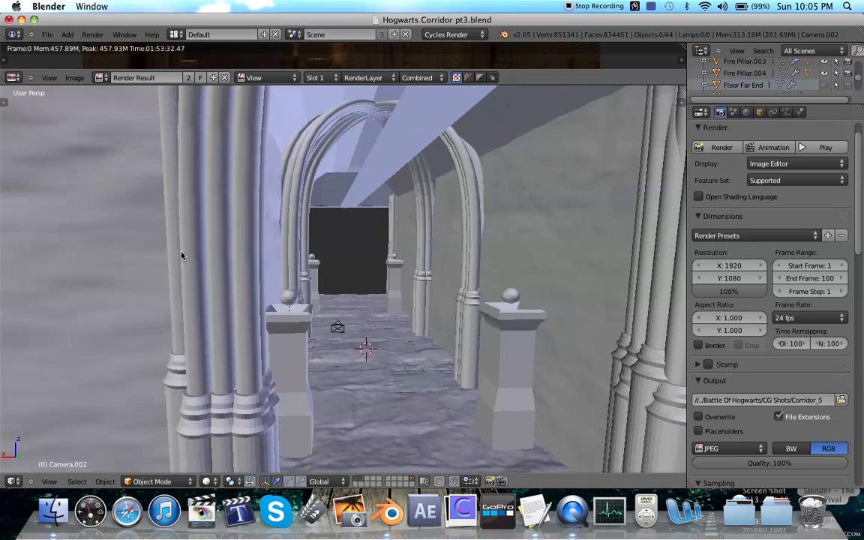
{"action": "scroll", "coordinate": [182, 255], "scroll_direction": "left", "scroll_amount": 10}
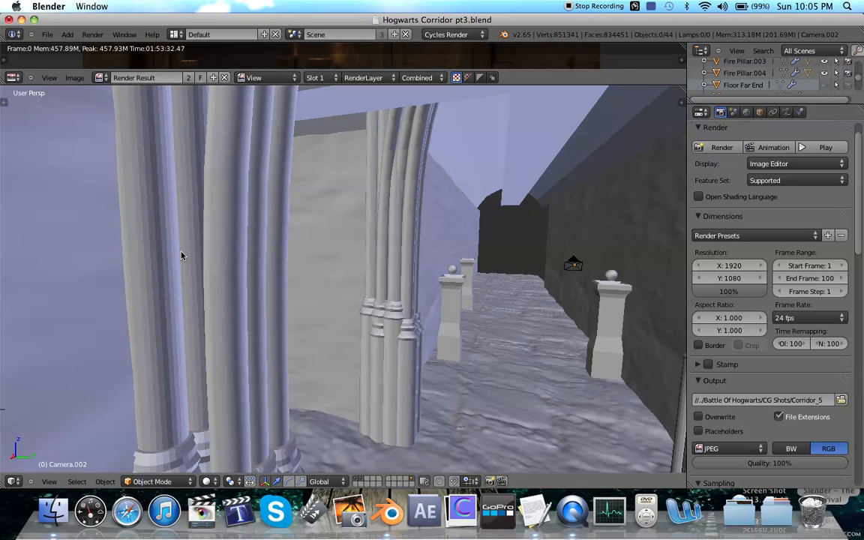
{"action": "scroll", "coordinate": [322, 264], "scroll_direction": "left", "scroll_amount": 10}
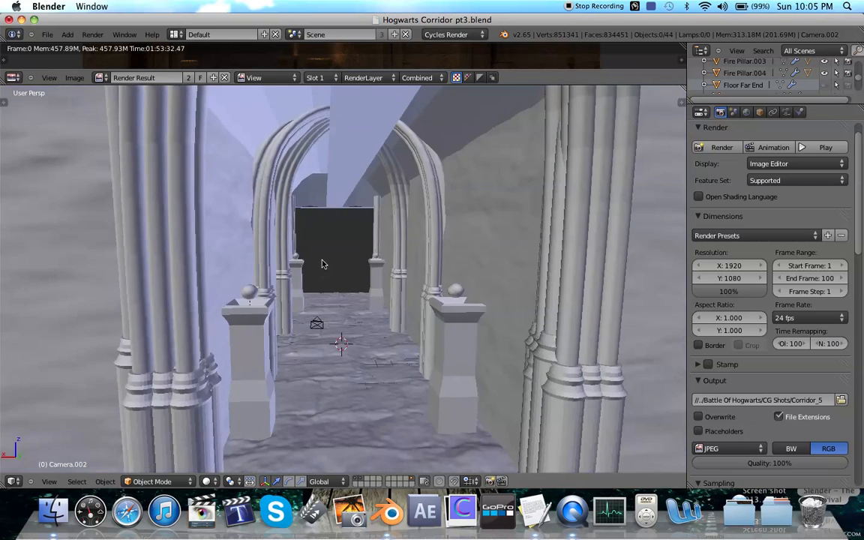
{"action": "scroll", "coordinate": [321, 263], "scroll_direction": "left", "scroll_amount": 10}
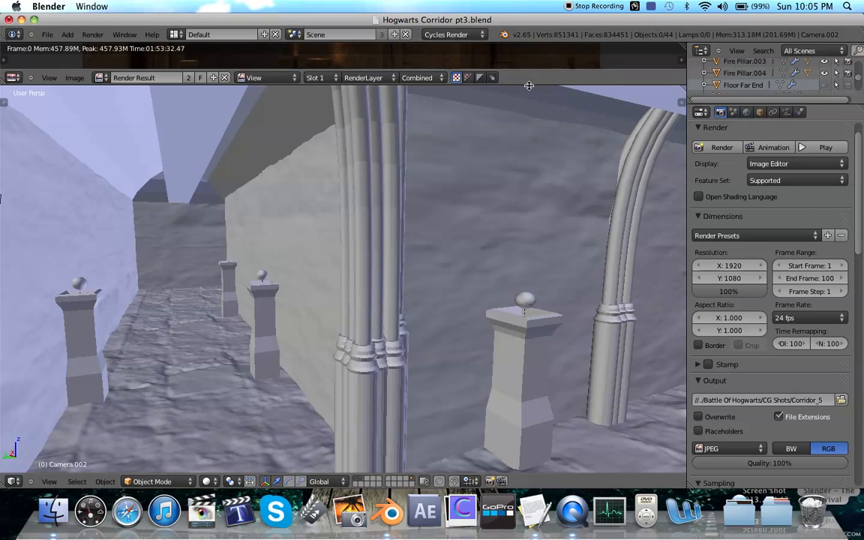
- Compare the rendered corridor image with the 3D model, enlarging the render area for inspection and restoring the 3D view
{"action": "left_click_drag", "start_coordinate": [529, 86], "coordinate": [450, 446]}
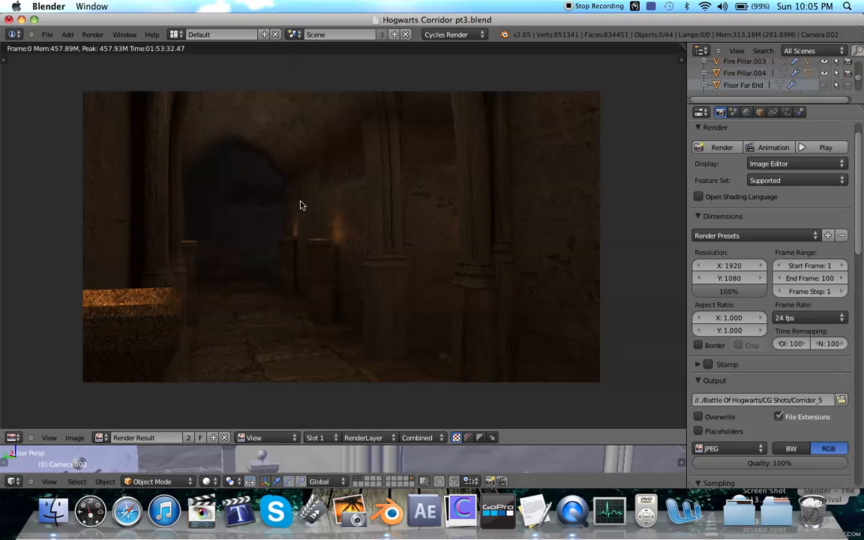
{"action": "left_click_drag", "start_coordinate": [327, 445], "coordinate": [318, 99]}
{"action": "scroll", "coordinate": [316, 232], "scroll_direction": "up", "scroll_amount": 2}
{"action": "scroll", "coordinate": [316, 231], "scroll_direction": "right", "scroll_amount": 10}
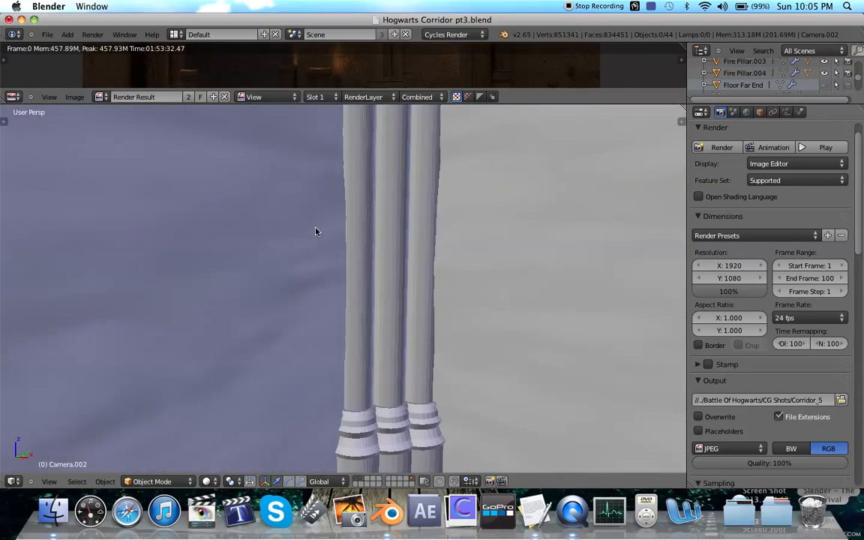
{"action": "scroll", "coordinate": [316, 231], "scroll_direction": "right", "scroll_amount": 10}
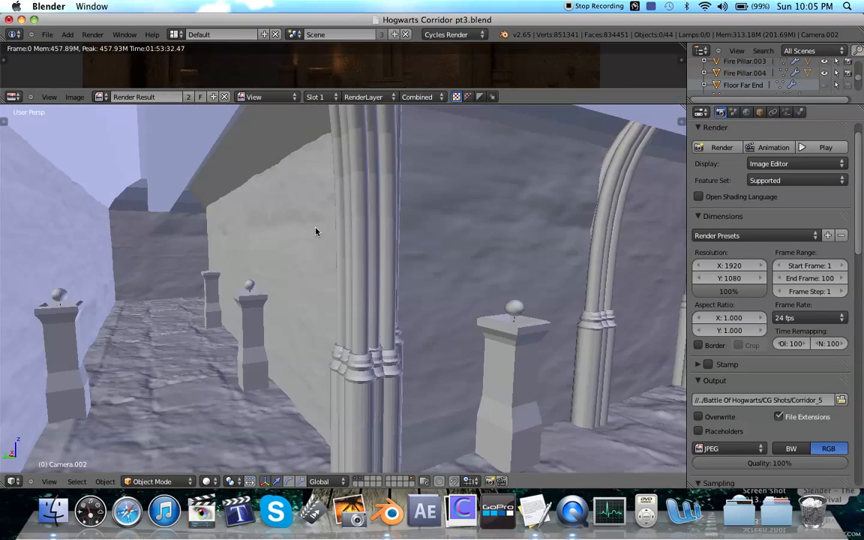
{"action": "scroll", "coordinate": [316, 231], "scroll_direction": "right", "scroll_amount": 10}
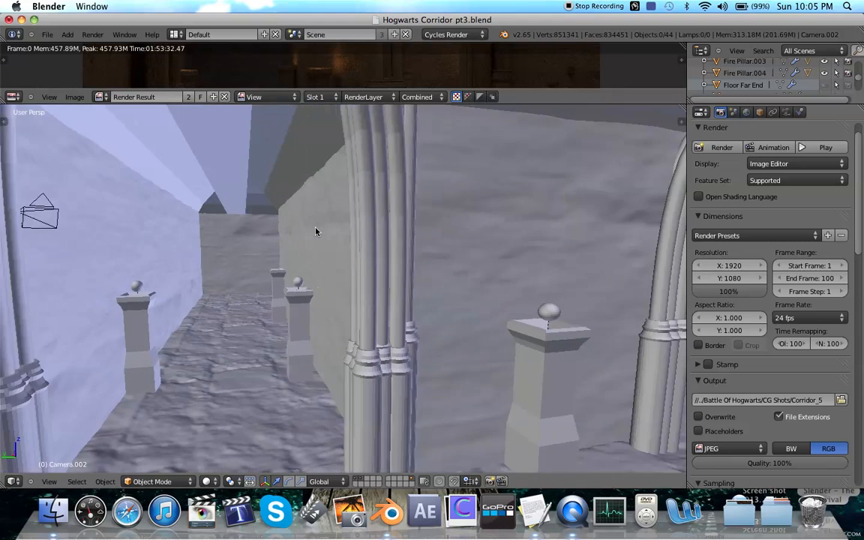
{"action": "scroll", "coordinate": [316, 232], "scroll_direction": "right", "scroll_amount": 2}
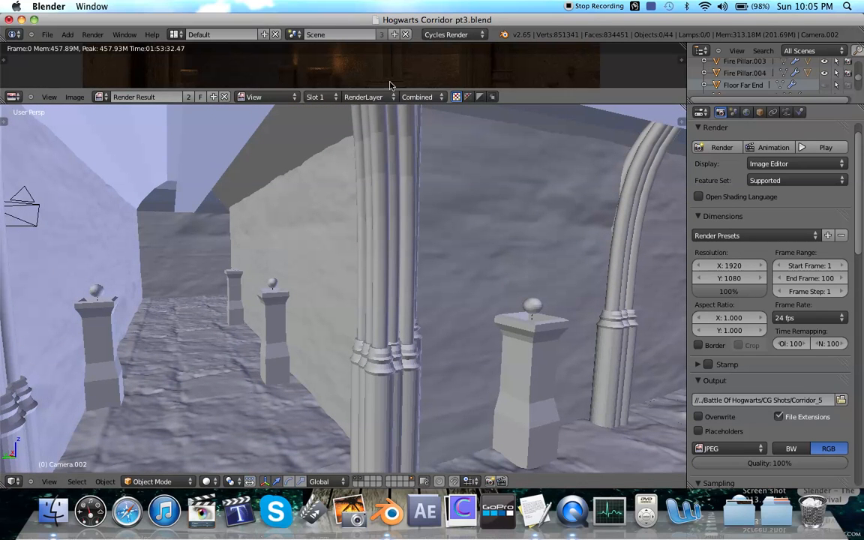
{"action": "left_click_drag", "start_coordinate": [359, 103], "coordinate": [352, 282]}
{"action": "left_click_drag", "start_coordinate": [347, 398], "coordinate": [346, 418]}
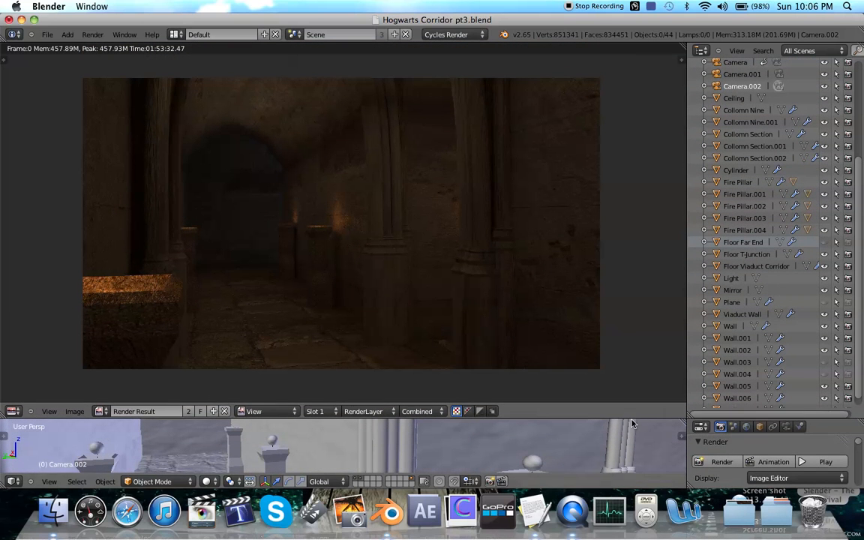
{"action": "left_click_drag", "start_coordinate": [631, 418], "coordinate": [608, 143]}
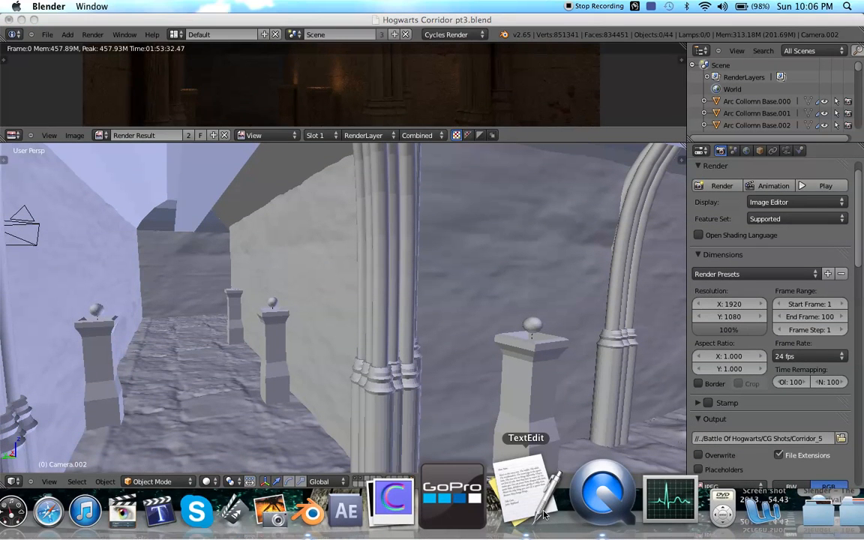
- Switch to Finder and open the Hogwarts Corridor Tutorial document from the Movies folder in TextEdit
{"action": "left_click", "coordinate": [534, 511]}
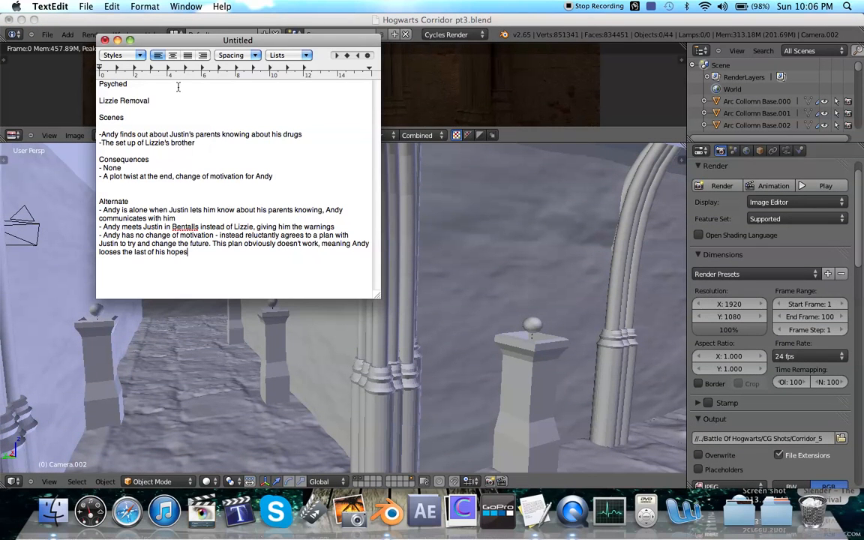
{"action": "key", "text": "super+h"}
{"action": "left_click", "coordinate": [50, 506]}
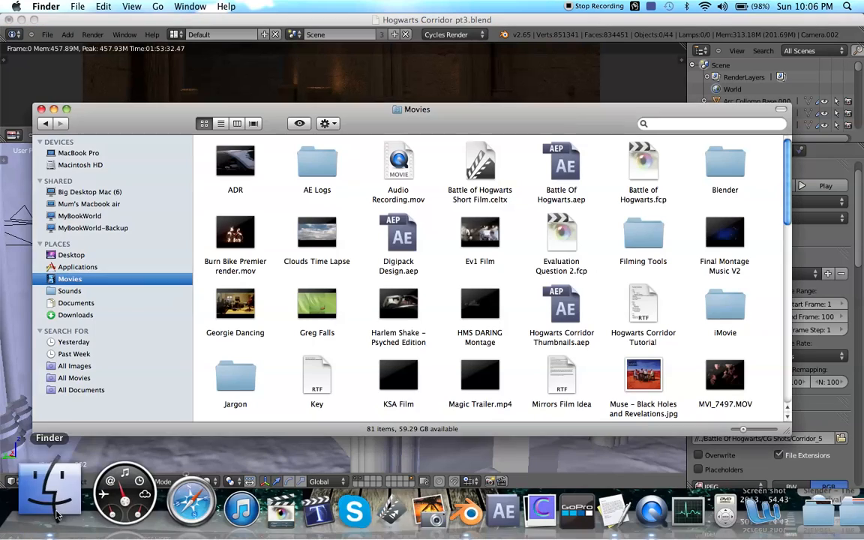
{"action": "scroll", "coordinate": [304, 296], "scroll_direction": "down", "scroll_amount": 10}
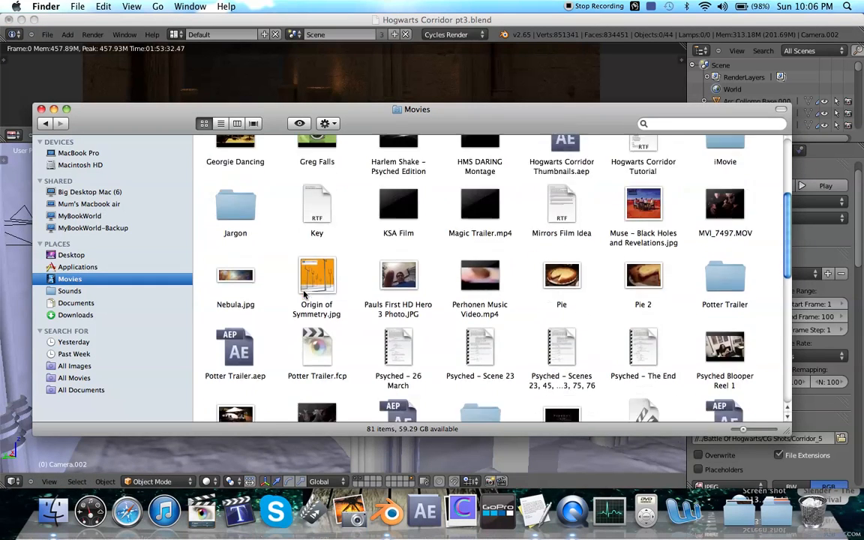
{"action": "scroll", "coordinate": [248, 176], "scroll_direction": "down", "scroll_amount": 2}
{"action": "scroll", "coordinate": [270, 190], "scroll_direction": "up", "scroll_amount": 12}
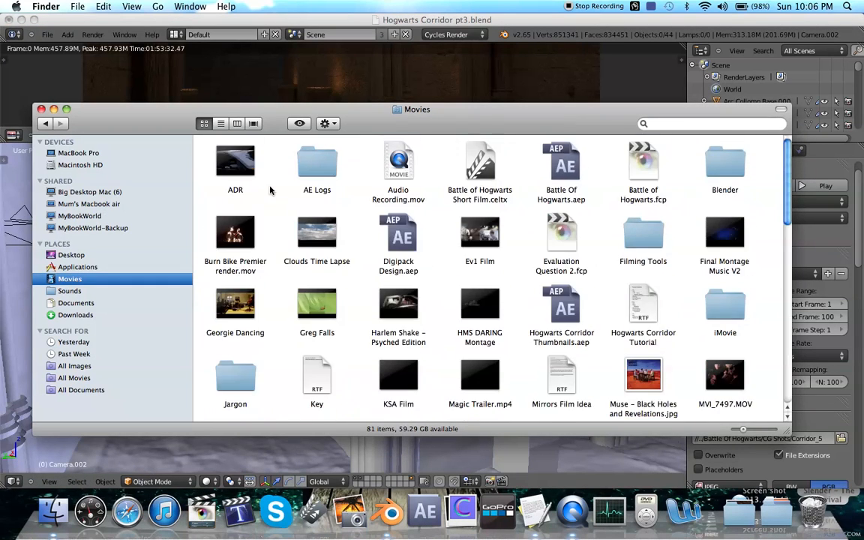
{"action": "left_click", "coordinate": [644, 302]}
{"action": "double_click", "coordinate": [646, 298]}
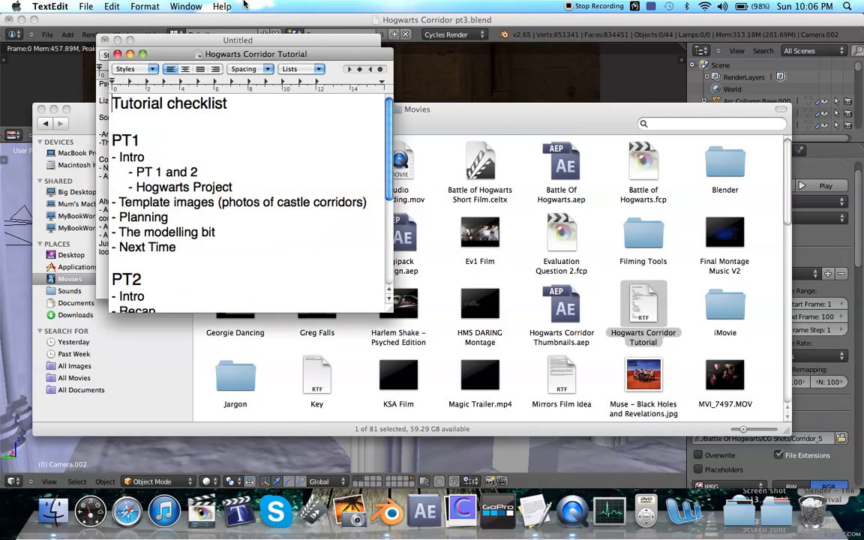
- Read the PT3 section of the tutorial checklist and switch back to Blender
{"action": "left_click_drag", "start_coordinate": [192, 51], "coordinate": [177, 43]}
{"action": "scroll", "coordinate": [308, 145], "scroll_direction": "down", "scroll_amount": 5}
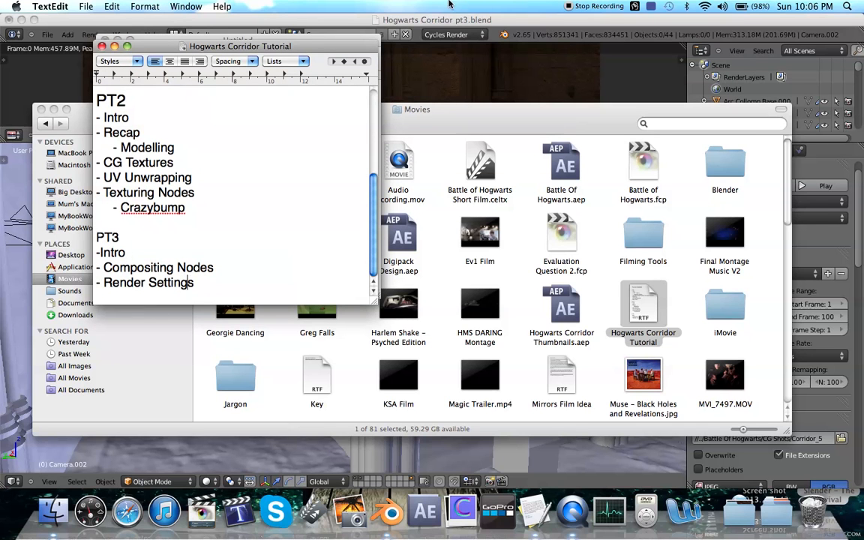
{"action": "left_click", "coordinate": [462, 30]}
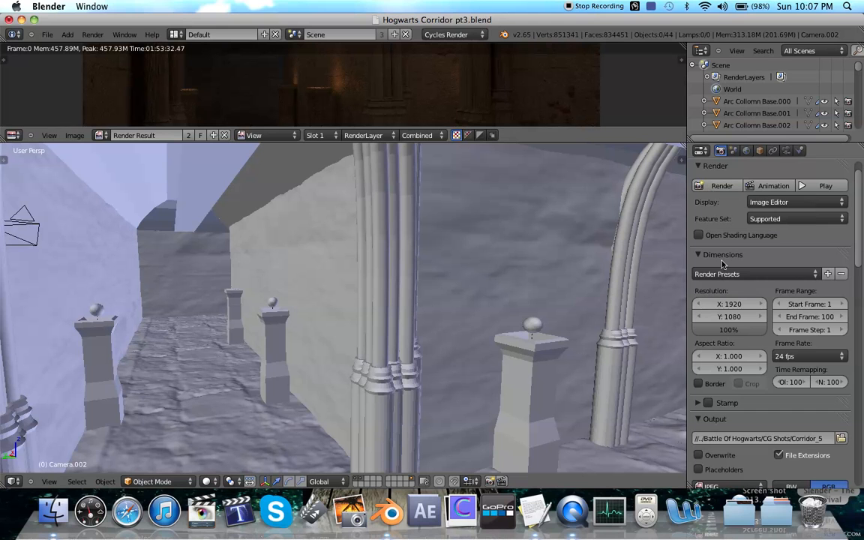
- Review the render's Dimensions, Output file format and Sampling settings
{"action": "scroll", "coordinate": [733, 352], "scroll_direction": "down", "scroll_amount": 2}
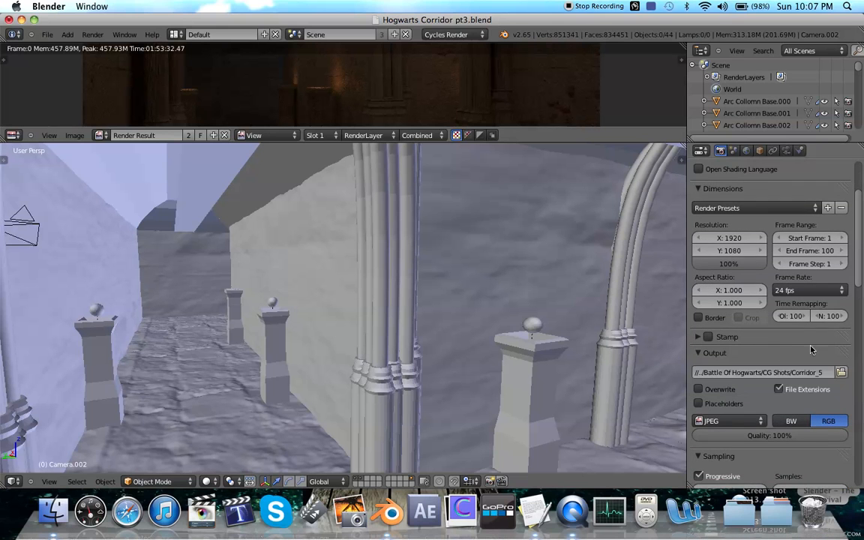
{"action": "scroll", "coordinate": [790, 325], "scroll_direction": "down", "scroll_amount": 2}
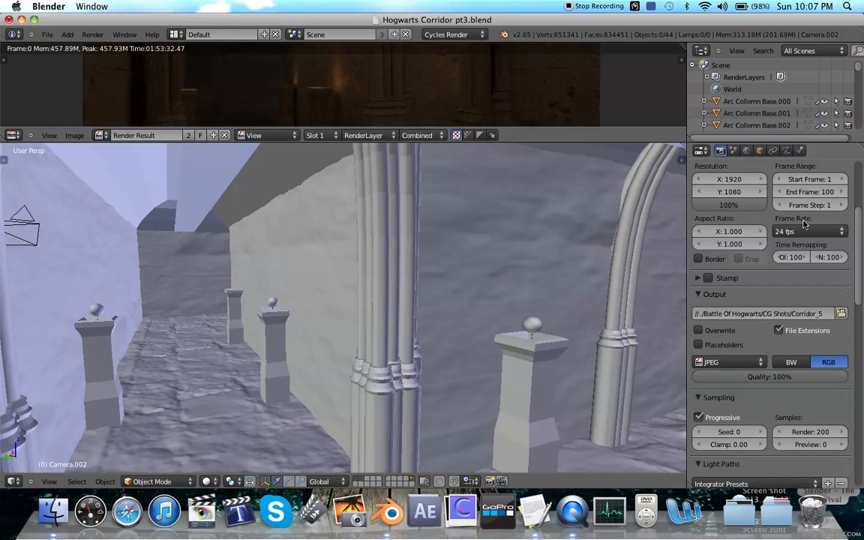
{"action": "scroll", "coordinate": [682, 303], "scroll_direction": "up", "scroll_amount": 3}
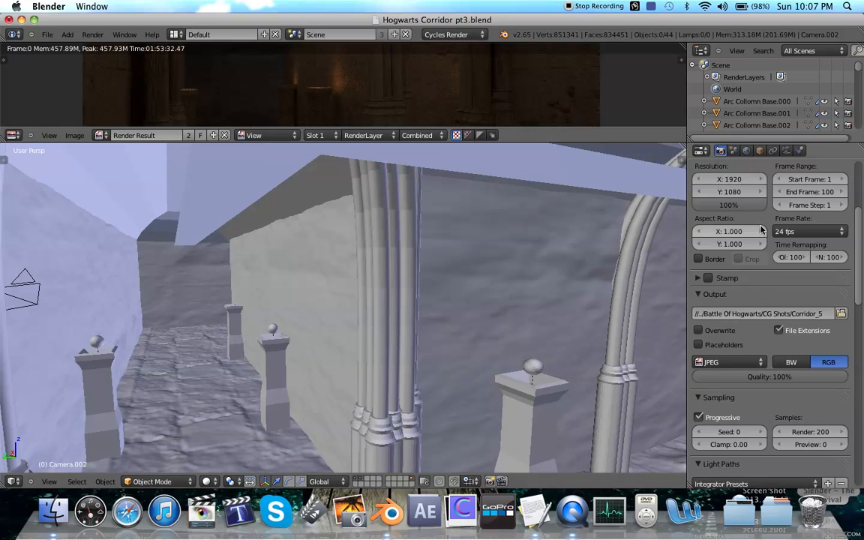
{"action": "scroll", "coordinate": [767, 218], "scroll_direction": "up", "scroll_amount": 5}
{"action": "scroll", "coordinate": [748, 259], "scroll_direction": "down", "scroll_amount": 6}
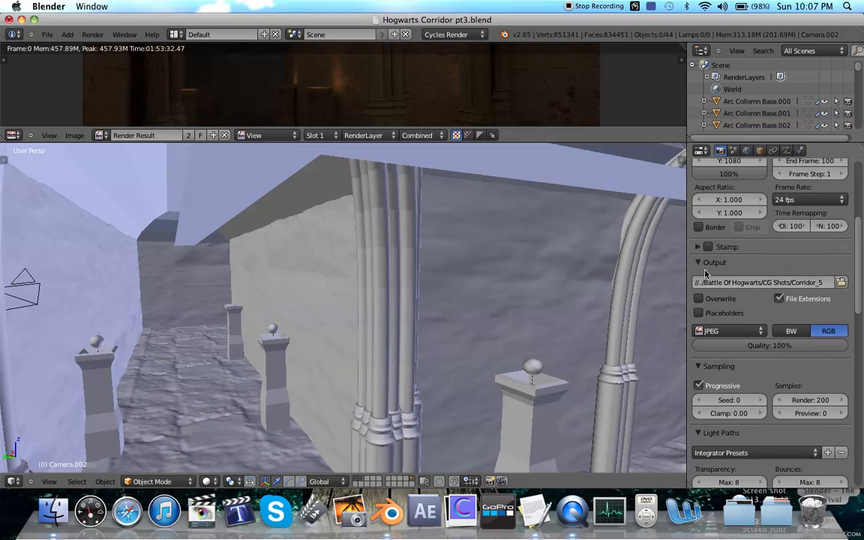
{"action": "left_click", "coordinate": [746, 332]}
{"action": "scroll", "coordinate": [745, 330], "scroll_direction": "down", "scroll_amount": 2}
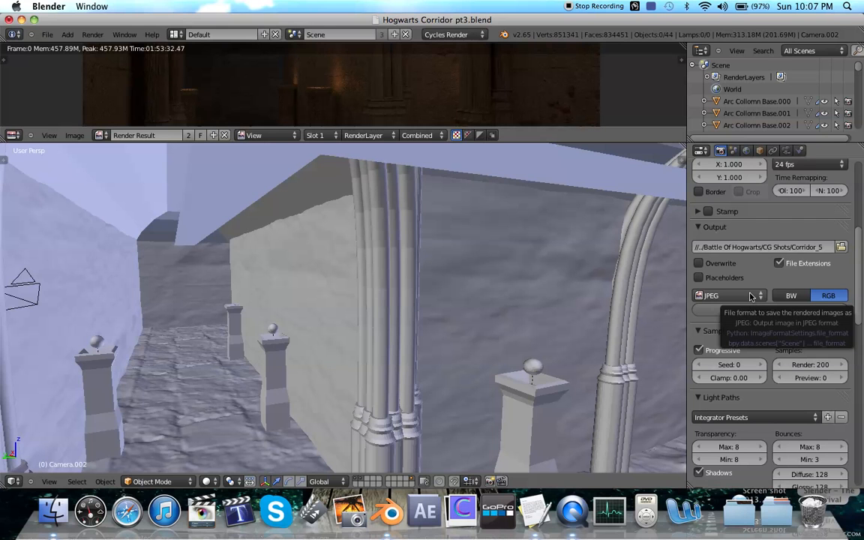
{"action": "left_click", "coordinate": [425, 499]}
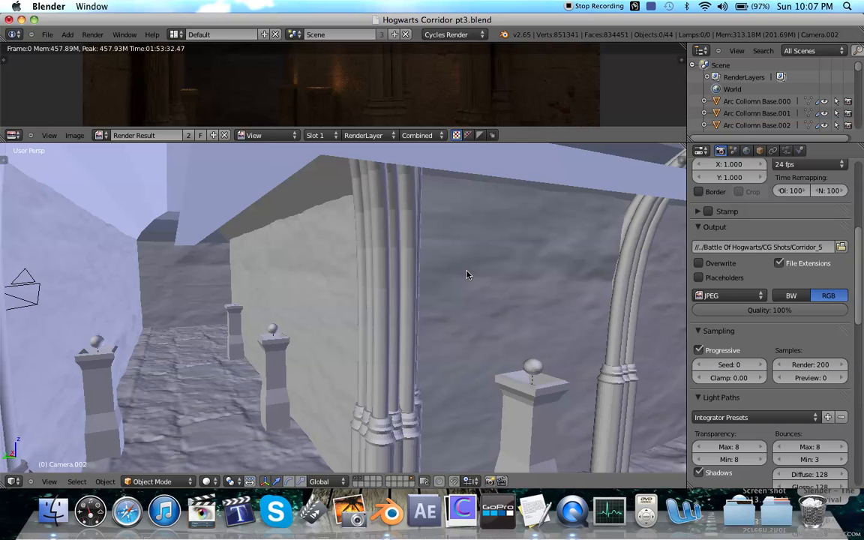
{"action": "scroll", "coordinate": [756, 350], "scroll_direction": "down", "scroll_amount": 1}
{"action": "scroll", "coordinate": [755, 350], "scroll_direction": "down", "scroll_amount": 2}
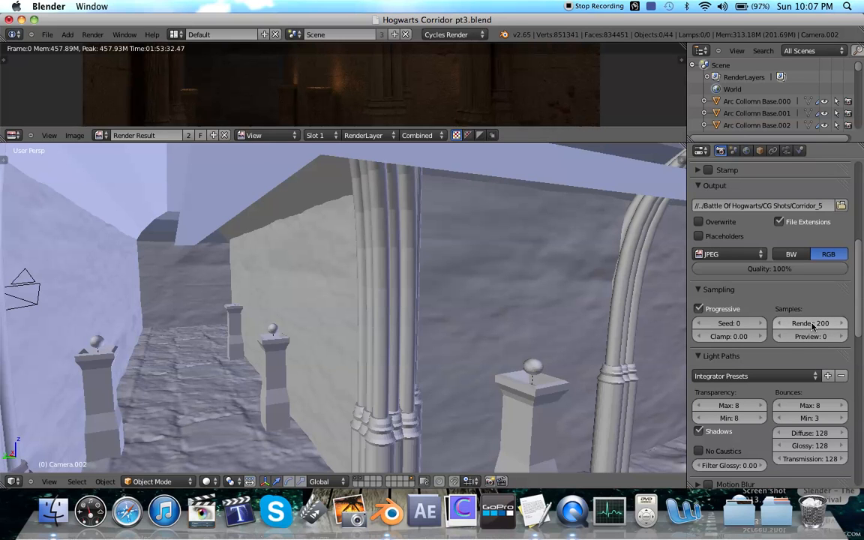
- Enlarge the render result area to inspect the image quality, and restore the larger 3D view
{"action": "left_click_drag", "start_coordinate": [489, 142], "coordinate": [467, 370]}
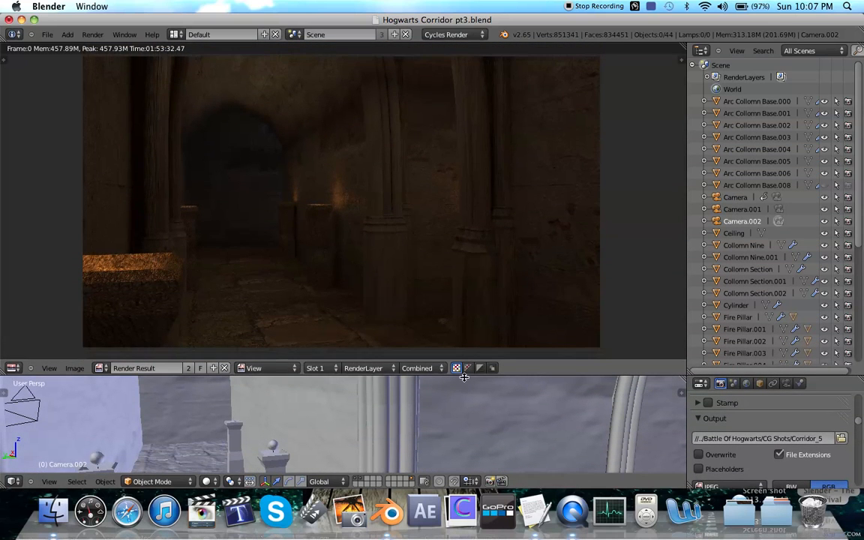
{"action": "scroll", "coordinate": [463, 315], "scroll_direction": "up", "scroll_amount": 3}
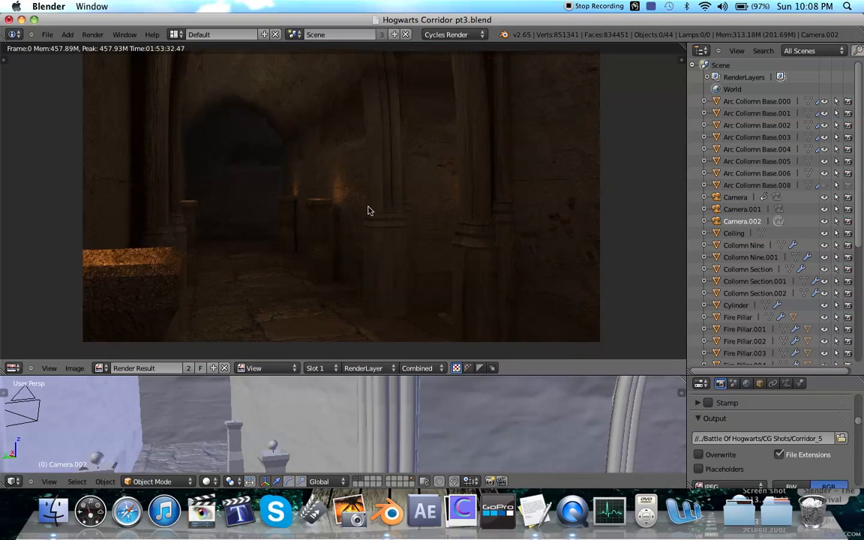
{"action": "scroll", "coordinate": [369, 210], "scroll_direction": "up", "scroll_amount": 2}
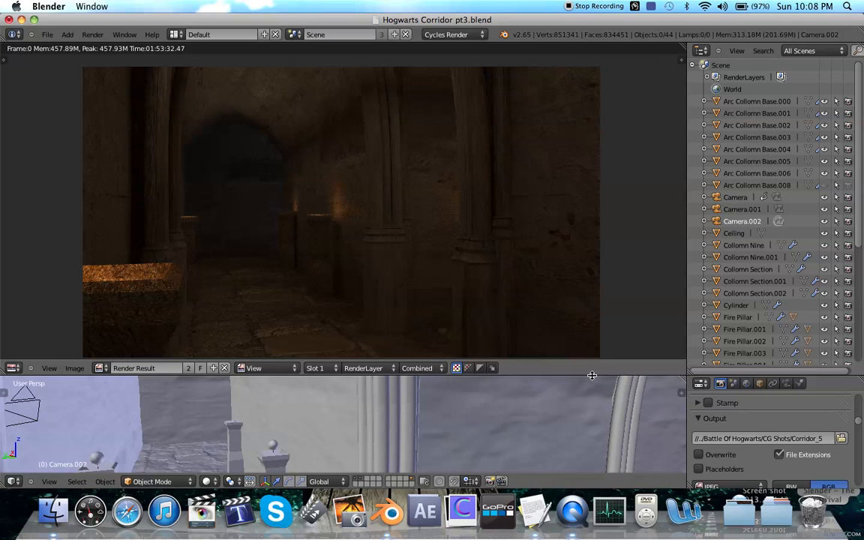
{"action": "left_click_drag", "start_coordinate": [595, 375], "coordinate": [592, 132]}
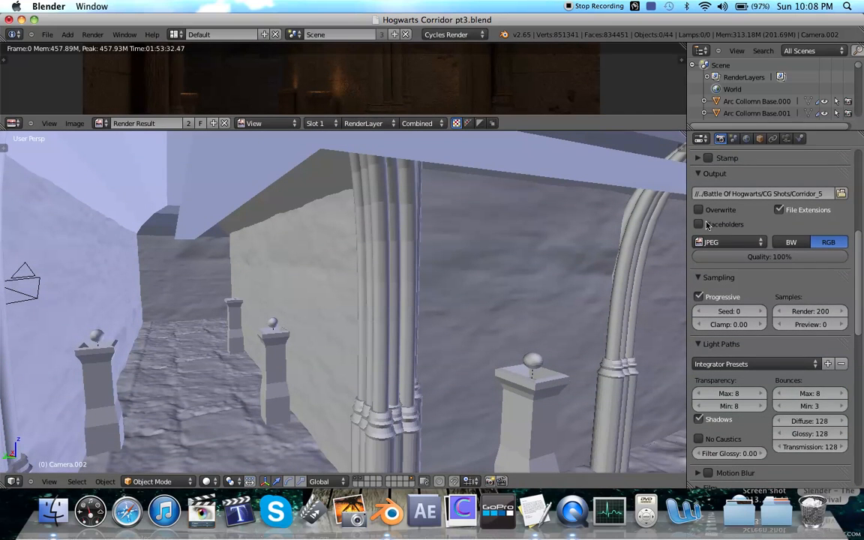
- Review the Light Paths, Performance and Layers render settings and return to the Sampling settings
{"action": "scroll", "coordinate": [788, 244], "scroll_direction": "down", "scroll_amount": 2}
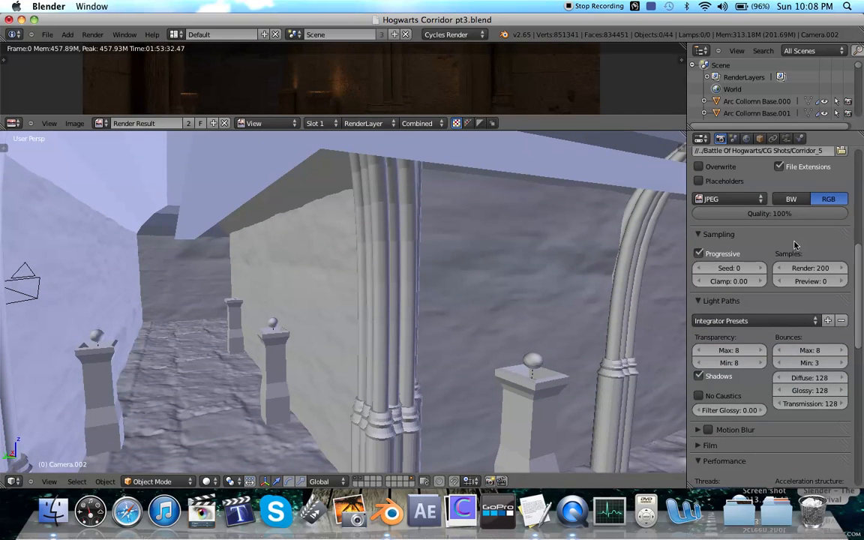
{"action": "scroll", "coordinate": [726, 219], "scroll_direction": "down", "scroll_amount": 4}
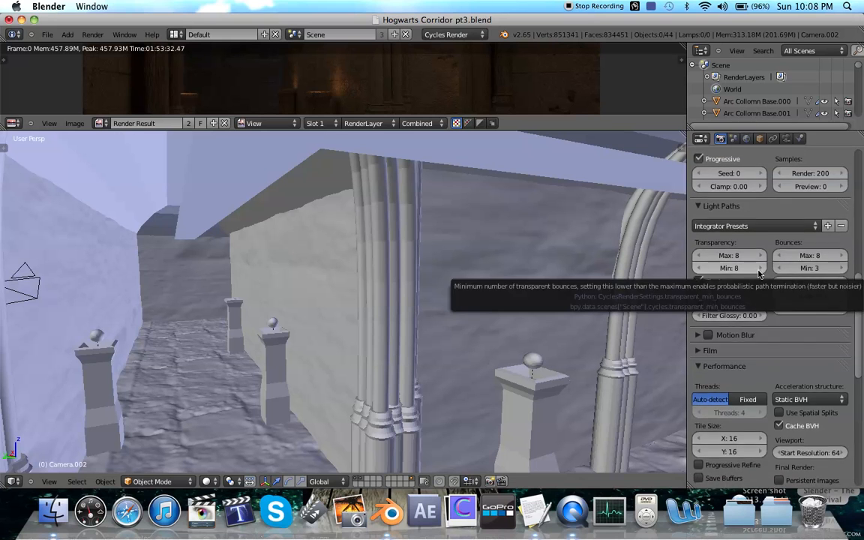
{"action": "scroll", "coordinate": [759, 275], "scroll_direction": "down", "scroll_amount": 5}
{"action": "scroll", "coordinate": [738, 310], "scroll_direction": "down", "scroll_amount": 2}
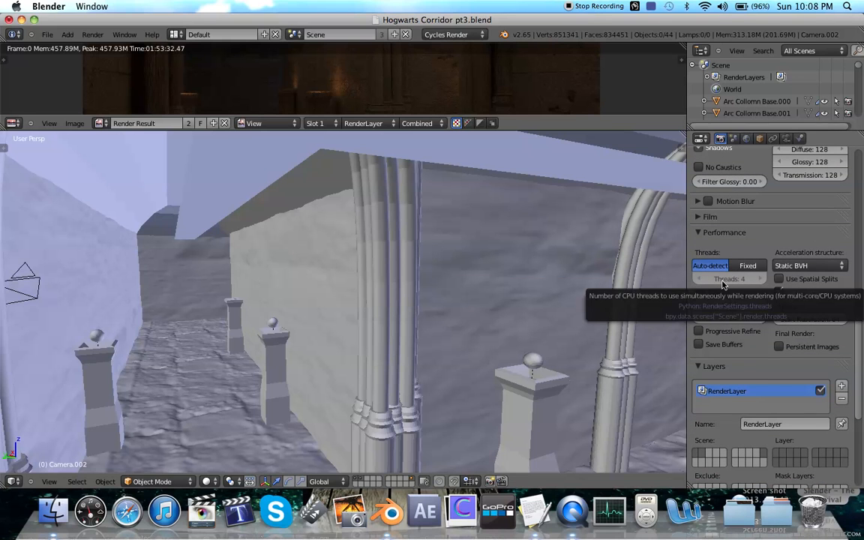
{"action": "scroll", "coordinate": [767, 201], "scroll_direction": "up", "scroll_amount": 12}
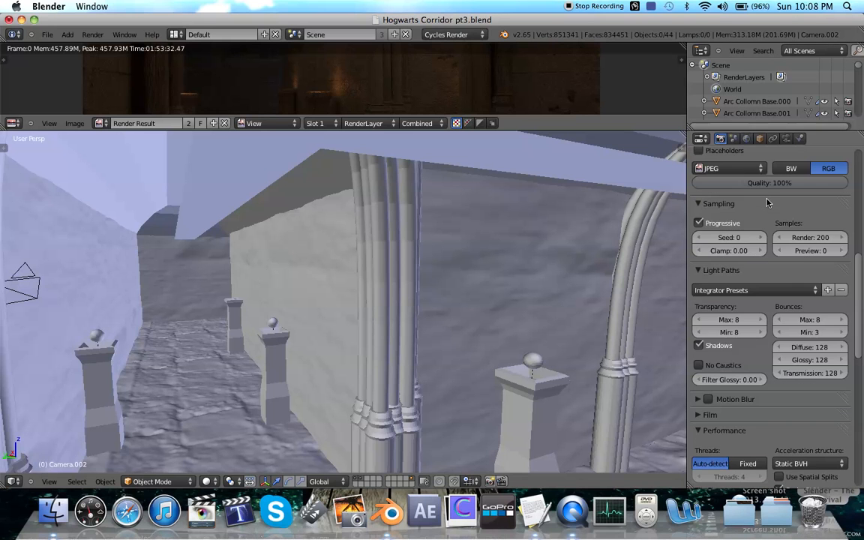
- Review the Light Paths, Performance and Layers render settings, including the render layer's passes
{"action": "scroll", "coordinate": [767, 198], "scroll_direction": "down", "scroll_amount": 11}
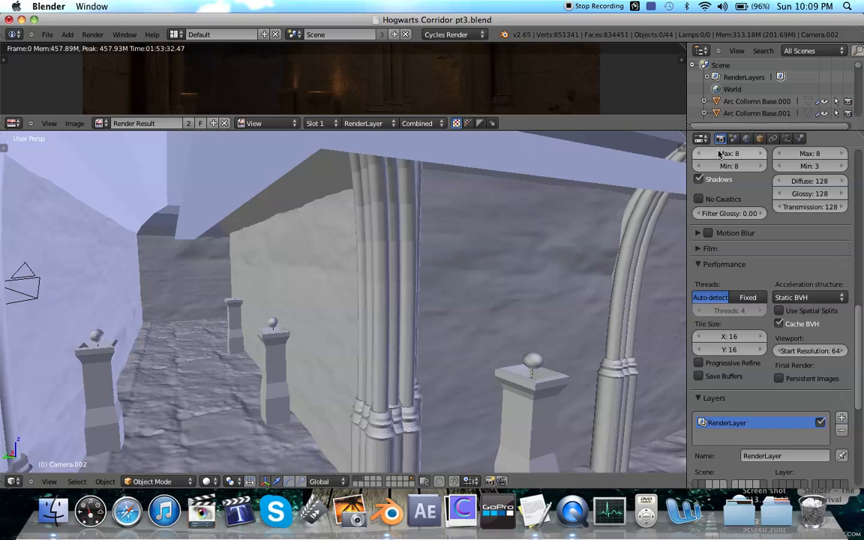
{"action": "scroll", "coordinate": [757, 255], "scroll_direction": "up", "scroll_amount": 2}
{"action": "scroll", "coordinate": [756, 255], "scroll_direction": "up", "scroll_amount": 15}
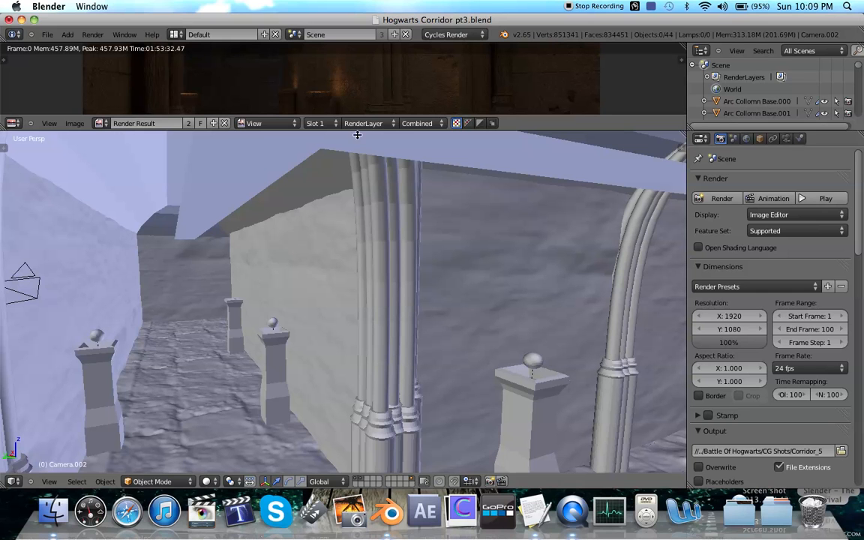
{"action": "scroll", "coordinate": [726, 260], "scroll_direction": "down", "scroll_amount": 15}
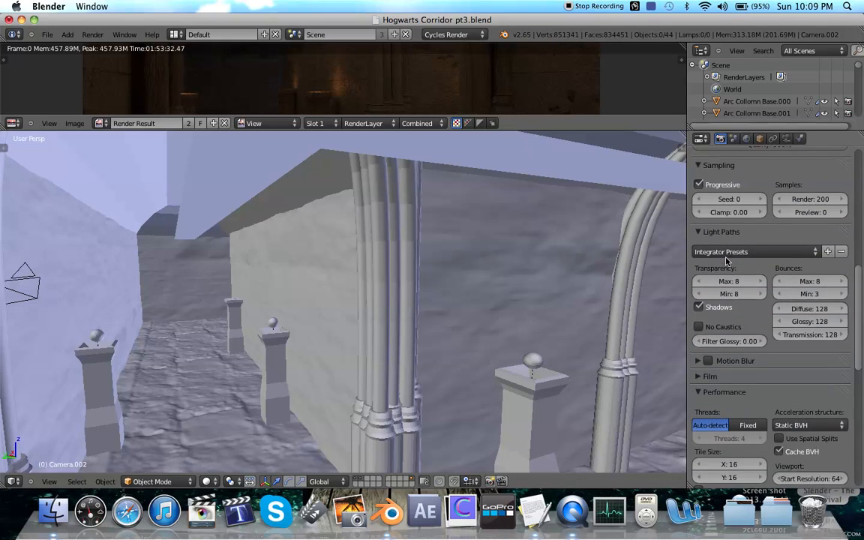
{"action": "scroll", "coordinate": [727, 261], "scroll_direction": "down", "scroll_amount": 5}
{"action": "scroll", "coordinate": [727, 261], "scroll_direction": "down", "scroll_amount": 8}
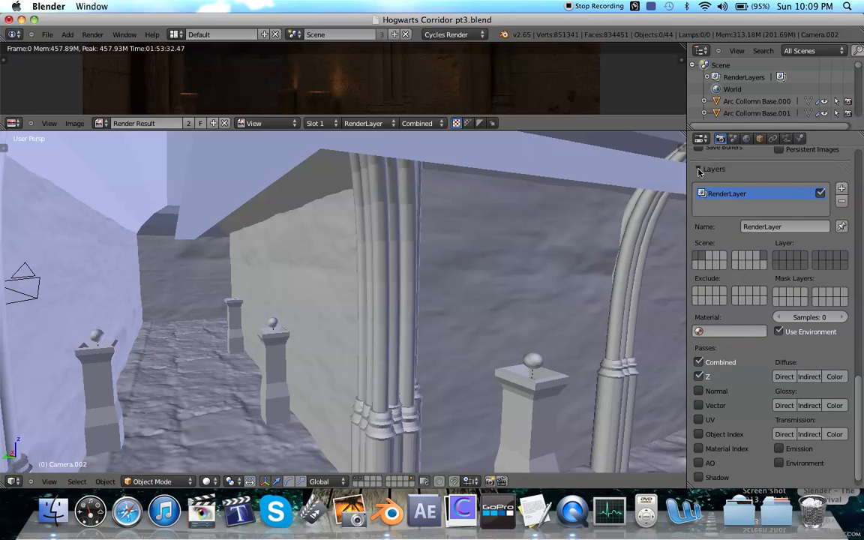
{"action": "scroll", "coordinate": [767, 184], "scroll_direction": "down", "scroll_amount": 1}
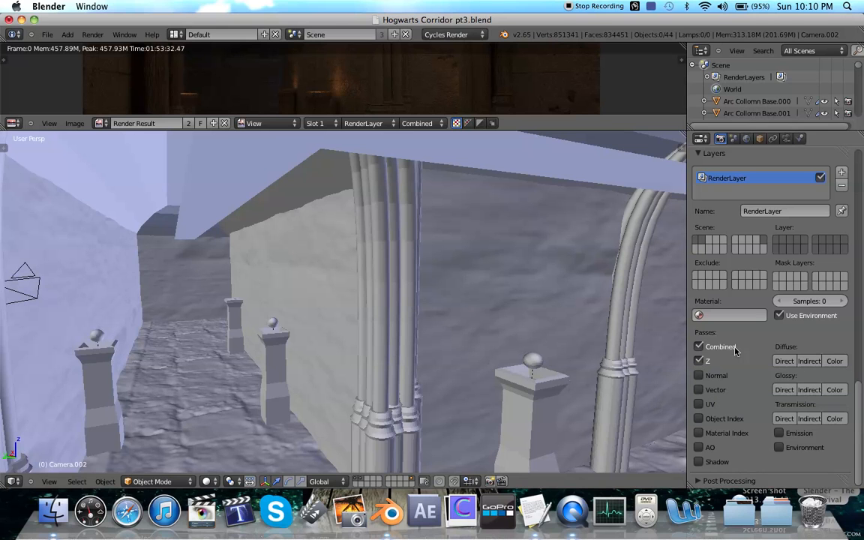
{"action": "scroll", "coordinate": [727, 193], "scroll_direction": "up", "scroll_amount": 1}
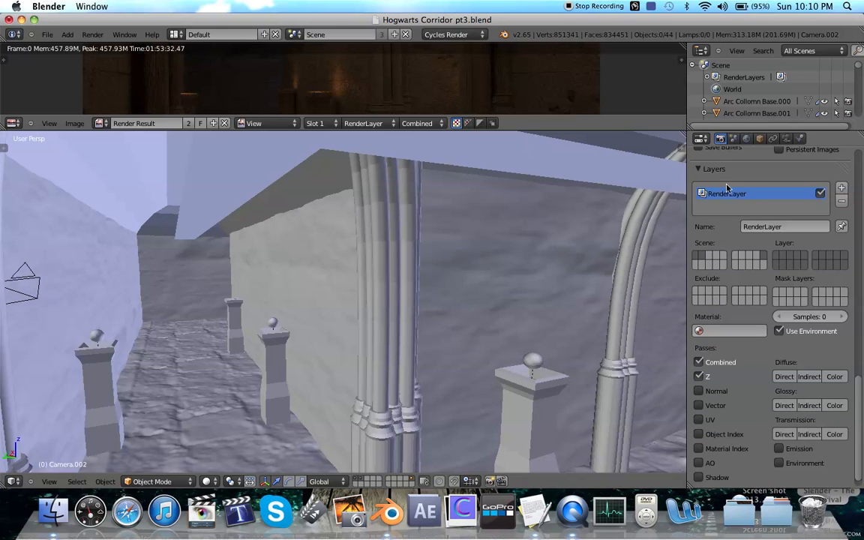
- Collapse the Layers section and return to the start of the render settings
{"action": "left_click", "coordinate": [702, 168]}
{"action": "scroll", "coordinate": [713, 187], "scroll_direction": "up", "scroll_amount": 15}
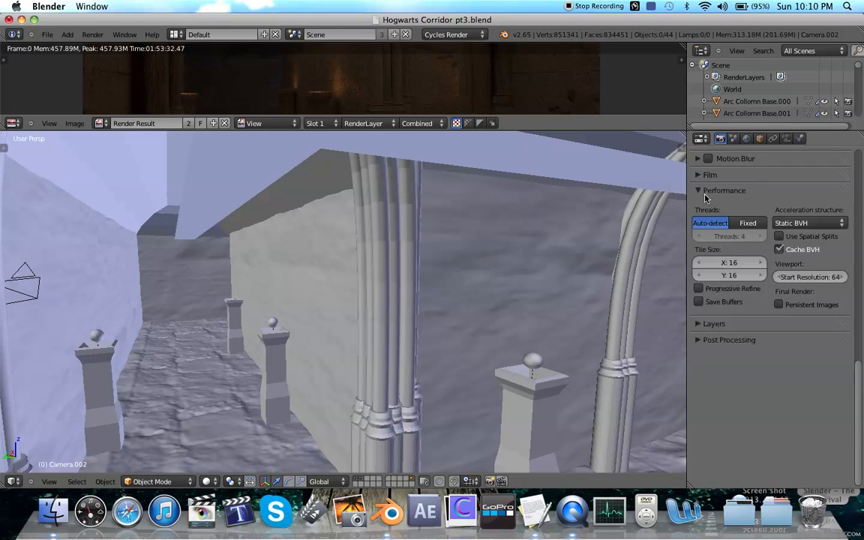
{"action": "scroll", "coordinate": [714, 198], "scroll_direction": "down", "scroll_amount": 1}
{"action": "scroll", "coordinate": [722, 174], "scroll_direction": "up", "scroll_amount": 1}
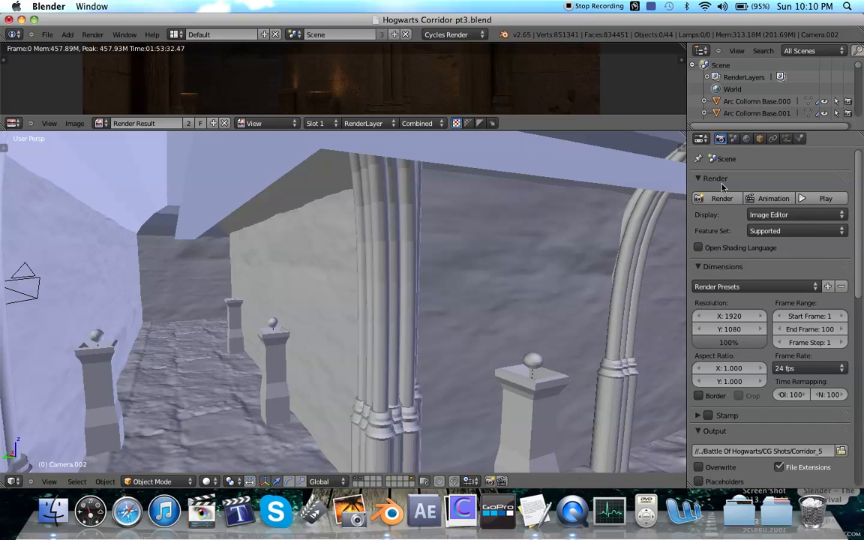
- Enlarge the render result area, then change the 3D view below it to a timeline and merge that area into the render view
{"action": "left_click_drag", "start_coordinate": [516, 132], "coordinate": [438, 435]}
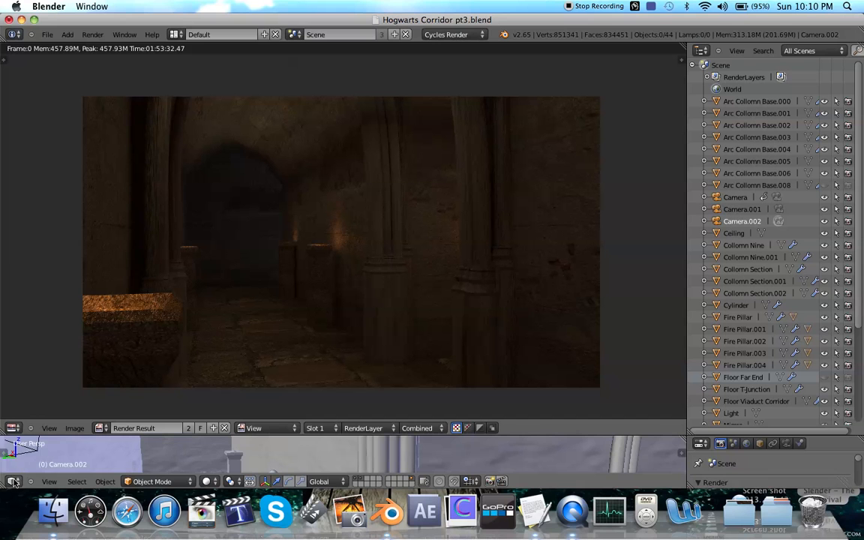
{"action": "left_click", "coordinate": [12, 428]}
{"action": "left_click", "coordinate": [21, 455]}
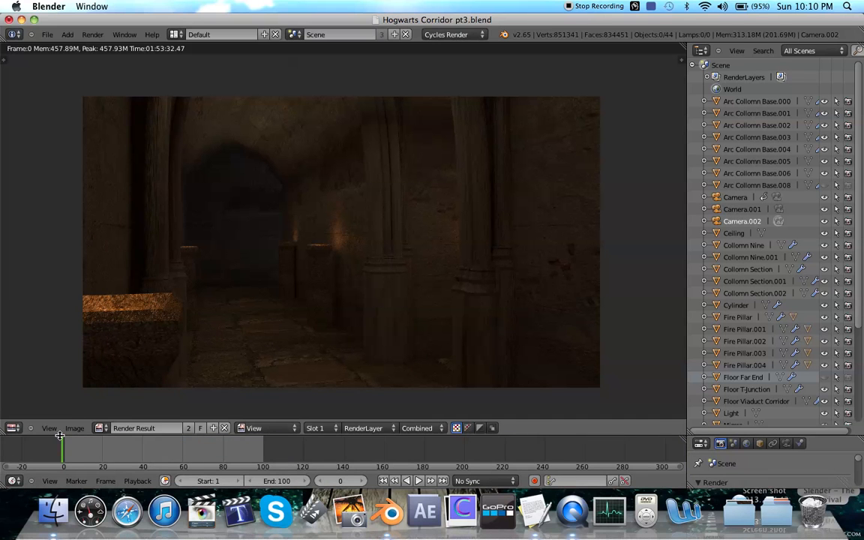
{"action": "left_click_drag", "start_coordinate": [60, 435], "coordinate": [56, 458]}
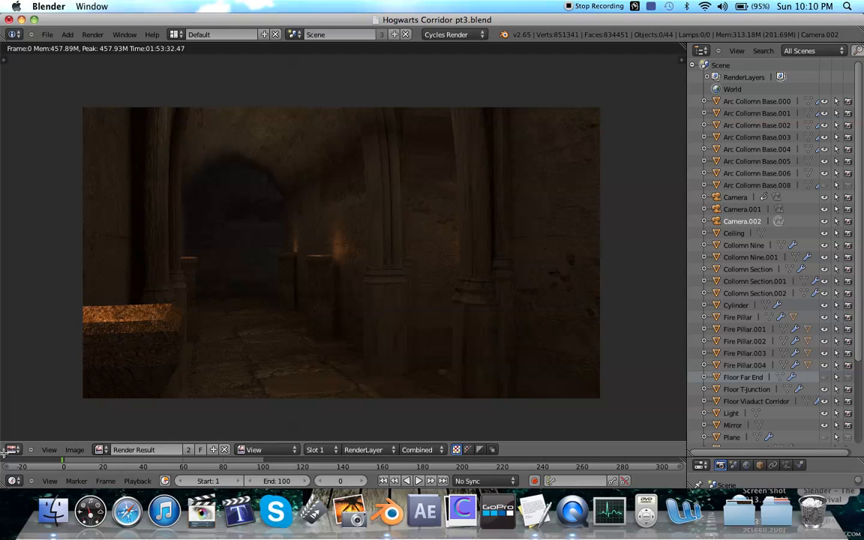
{"action": "left_click_drag", "start_coordinate": [4, 453], "coordinate": [14, 462]}
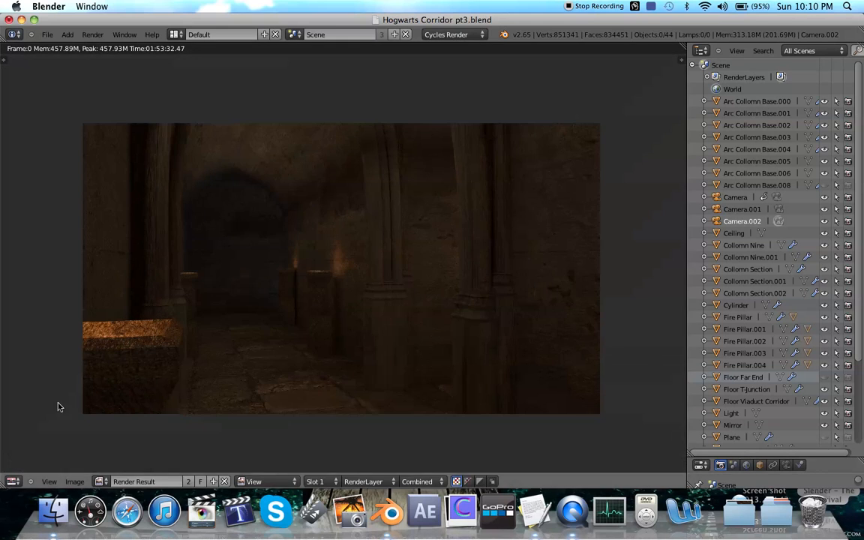
- Examine the enlarged corridor render closely for lighting and image quality
{"action": "scroll", "coordinate": [256, 223], "scroll_direction": "up", "scroll_amount": 1}
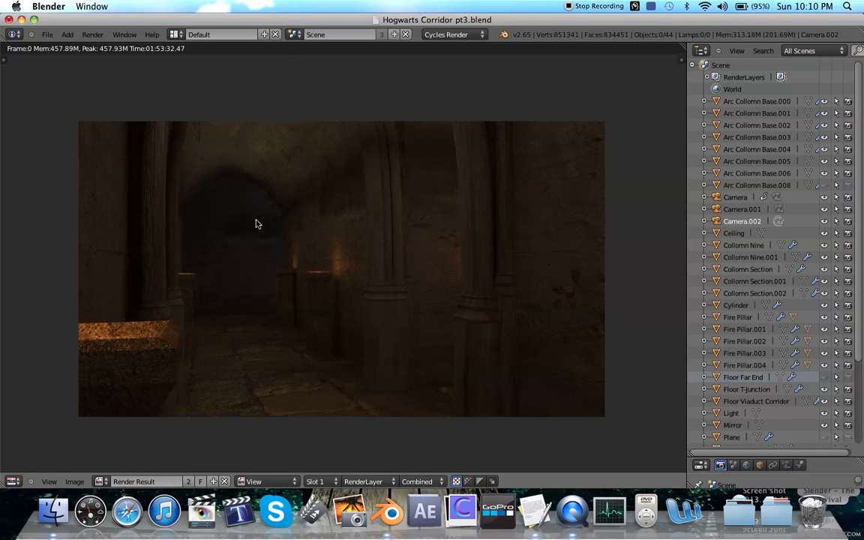
{"action": "scroll", "coordinate": [256, 224], "scroll_direction": "up", "scroll_amount": 1}
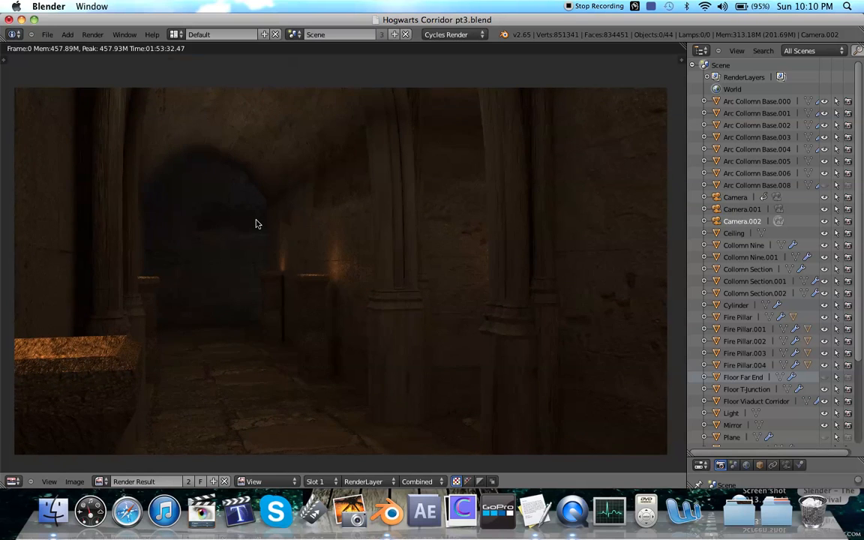
{"action": "scroll", "coordinate": [256, 224], "scroll_direction": "down", "scroll_amount": 2}
{"action": "scroll", "coordinate": [256, 223], "scroll_direction": "up", "scroll_amount": 2}
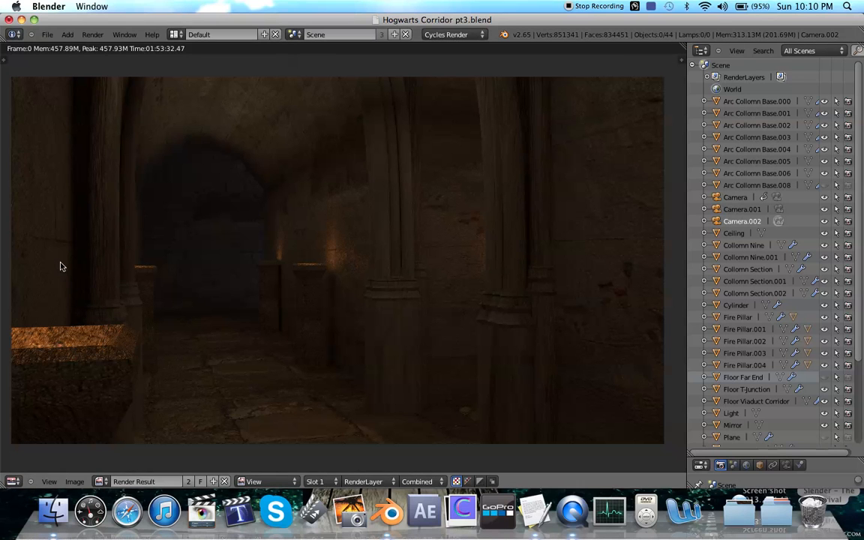
- Split the render result area vertically and turn one half into a wider Node Editor beside the render
{"action": "left_click_drag", "start_coordinate": [682, 45], "coordinate": [400, 84]}
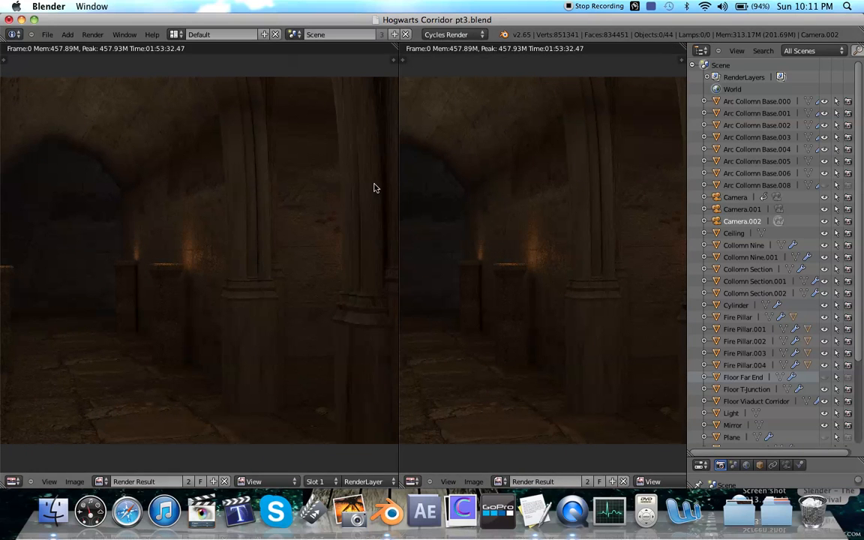
{"action": "left_click", "coordinate": [13, 482]}
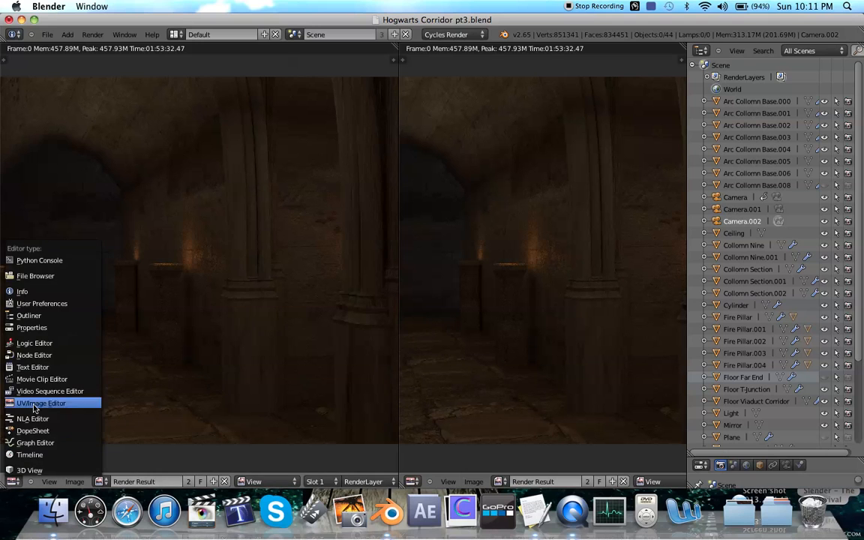
{"action": "left_click", "coordinate": [34, 355]}
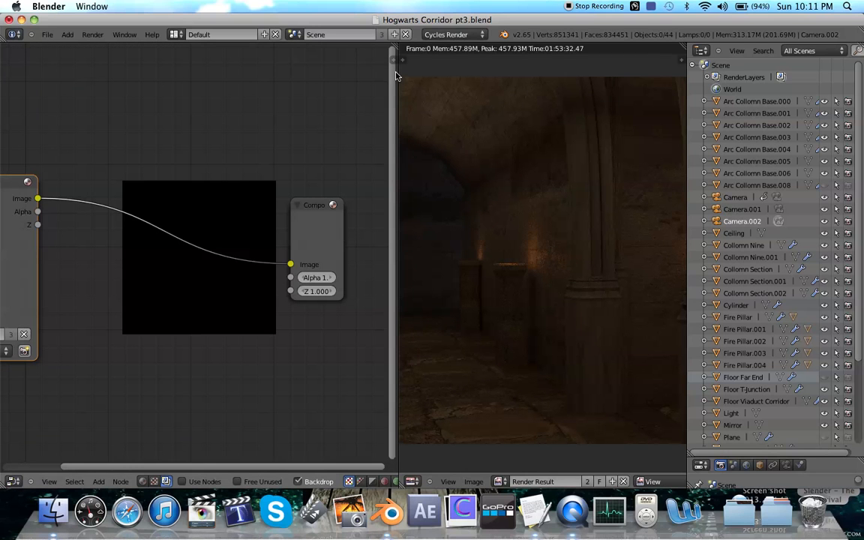
{"action": "scroll", "coordinate": [508, 130], "scroll_direction": "down", "scroll_amount": 3}
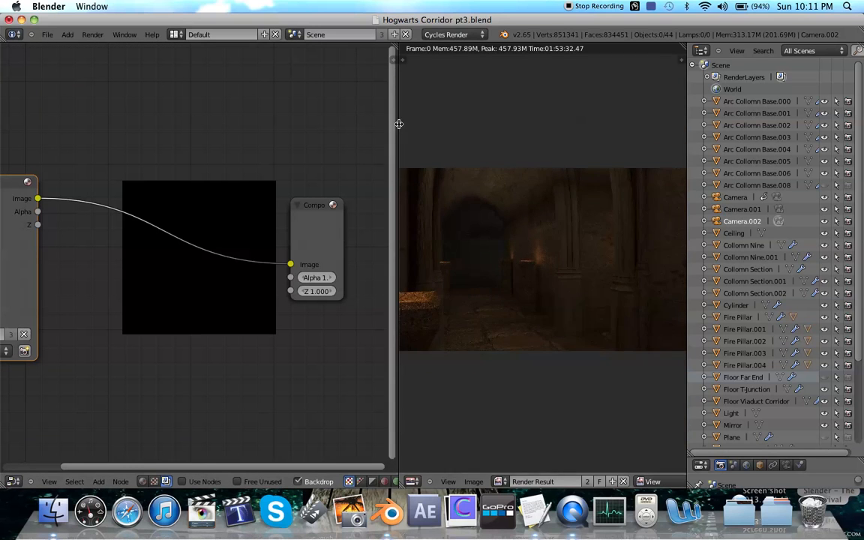
{"action": "left_click_drag", "start_coordinate": [398, 122], "coordinate": [475, 125]}
- Enable Use Nodes for compositing and choose RenderLayer as the Render Layers node's layer
{"action": "scroll", "coordinate": [382, 135], "scroll_direction": "down", "scroll_amount": 3}
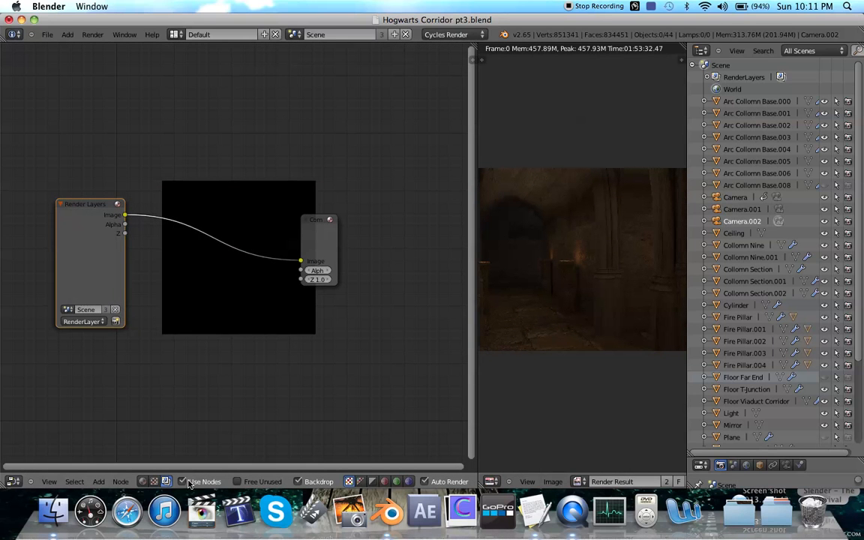
{"action": "left_click", "coordinate": [66, 323]}
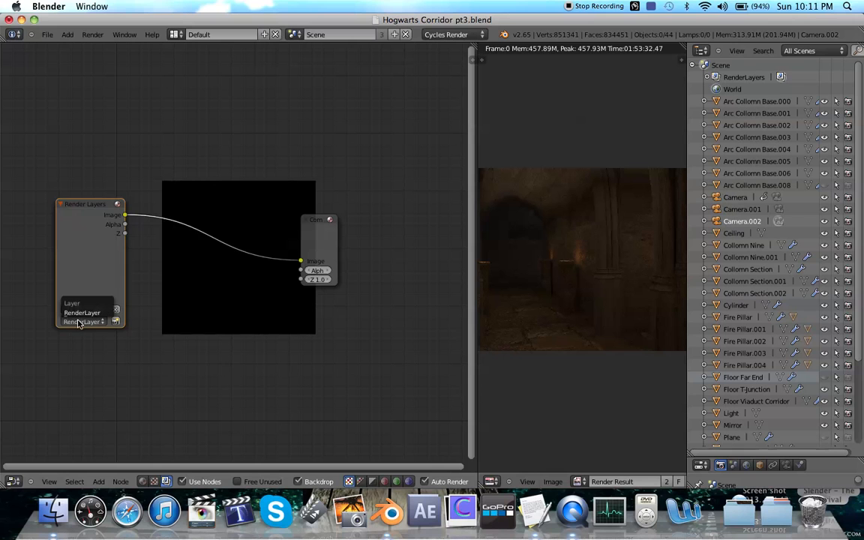
{"action": "left_click", "coordinate": [85, 318]}
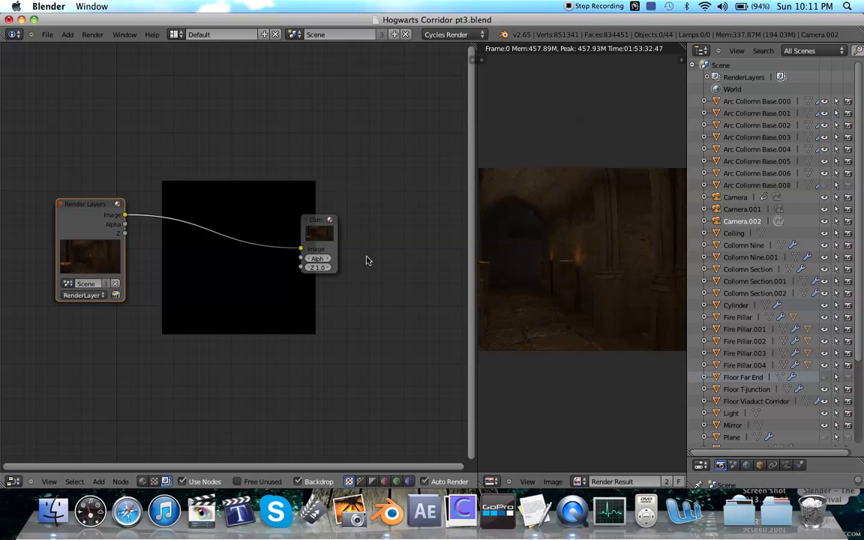
- Spread the Render Layers and Composite nodes apart to make room between them, and select the Composite node
{"action": "left_click_drag", "start_coordinate": [325, 241], "coordinate": [398, 207]}
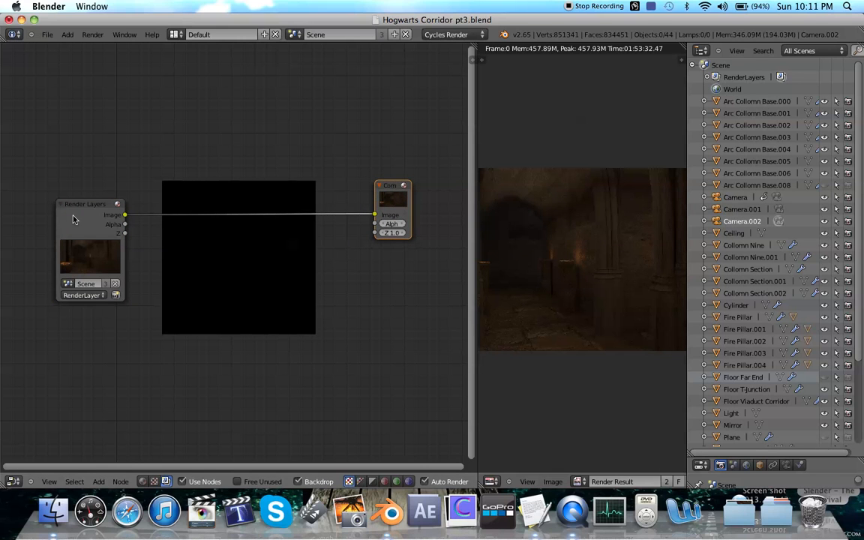
{"action": "left_click_drag", "start_coordinate": [79, 218], "coordinate": [71, 193]}
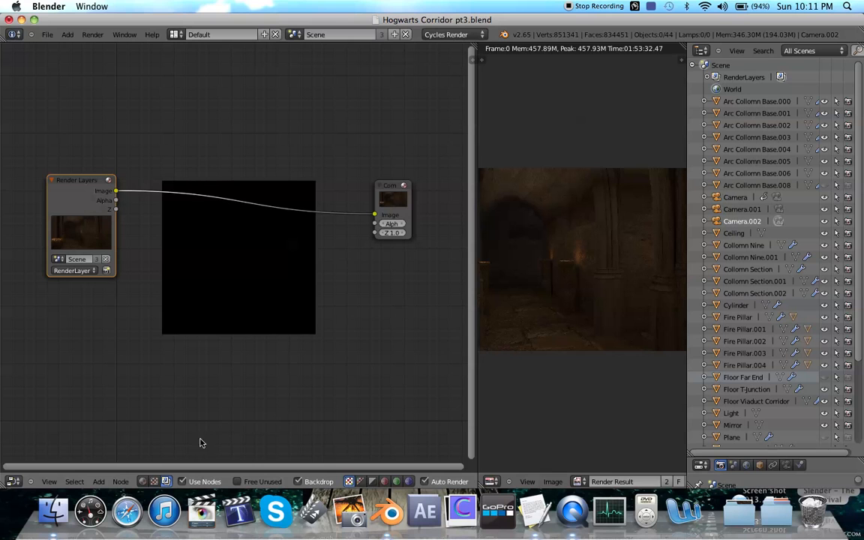
{"action": "right_click", "coordinate": [395, 208]}
{"action": "right_click", "coordinate": [80, 195]}
{"action": "right_click", "coordinate": [395, 212]}
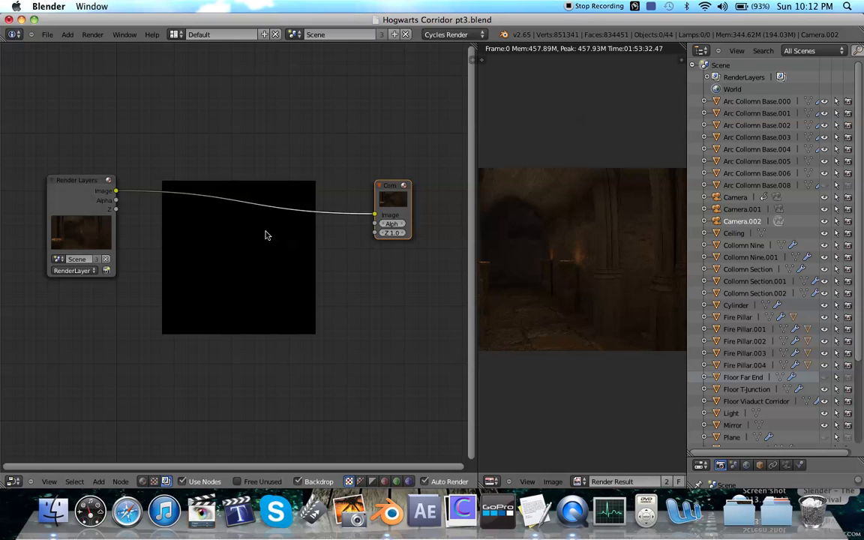
- Add a Defocus filter node and insert it into the link between the Render Layers and Composite nodes
{"action": "key", "text": "shift+a"}
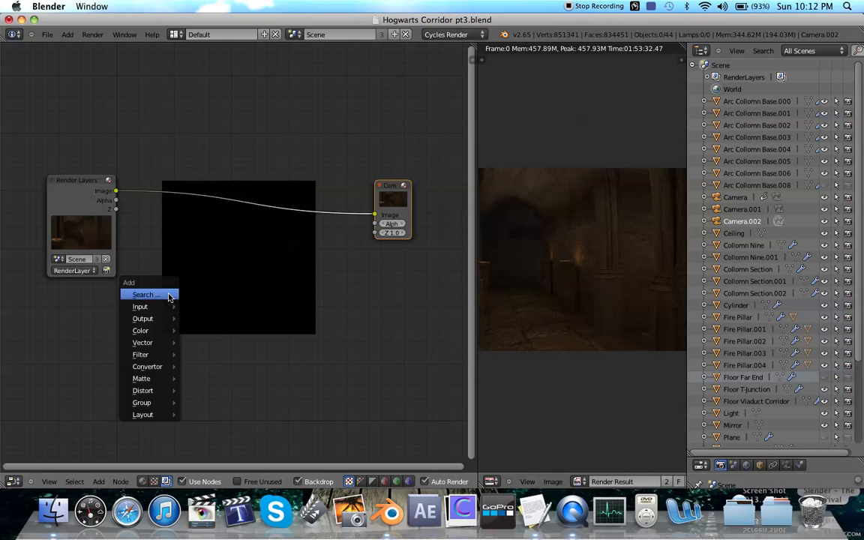
{"action": "mouse_move", "coordinate": [161, 312]}
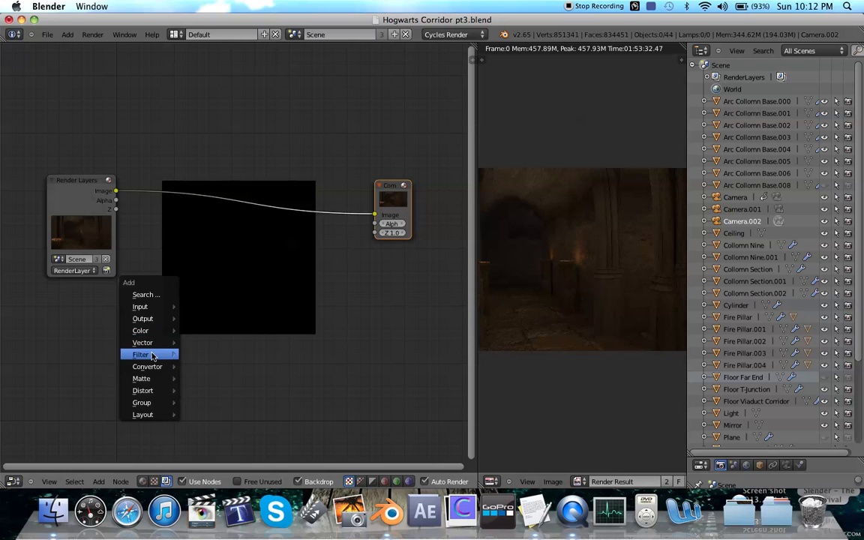
{"action": "mouse_move", "coordinate": [151, 354]}
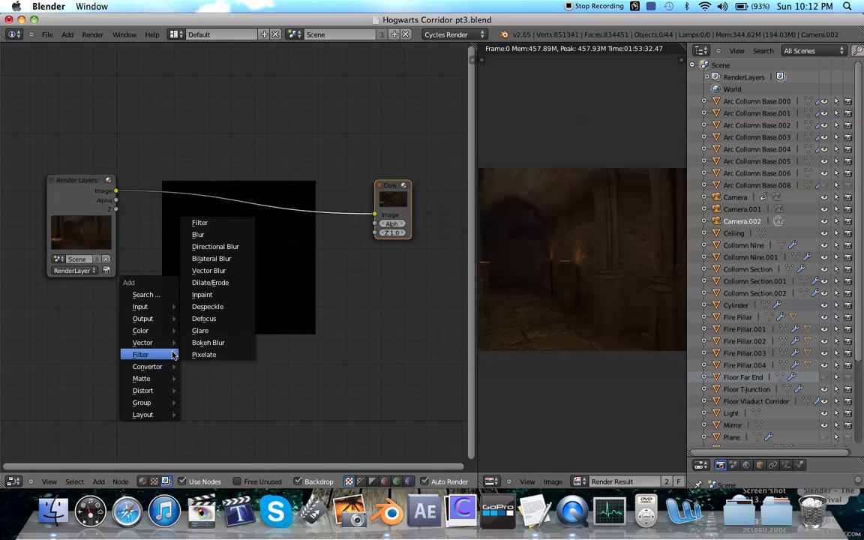
{"action": "left_click", "coordinate": [217, 318]}
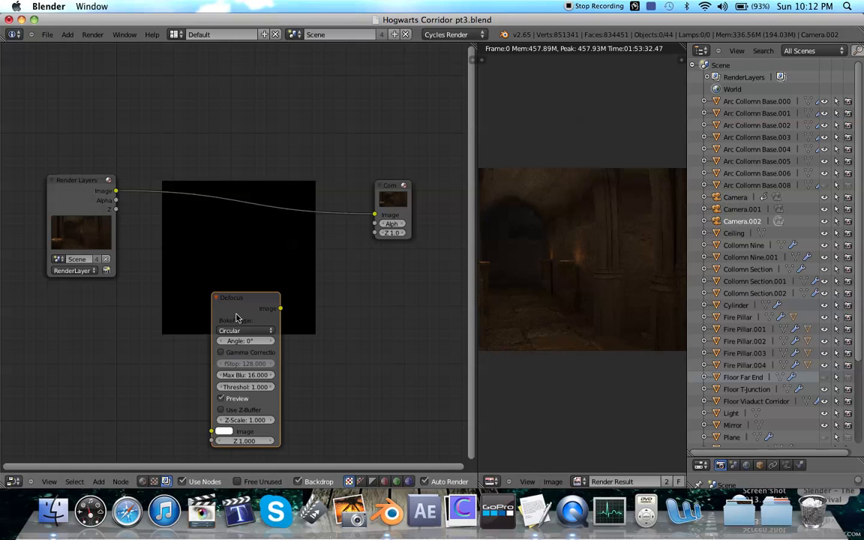
{"action": "left_click_drag", "start_coordinate": [235, 308], "coordinate": [192, 97]}
- Add a Viewer output node fed by the Defocus node's image output, and widen the render result area beside the node editor
{"action": "key", "text": "shift+a"}
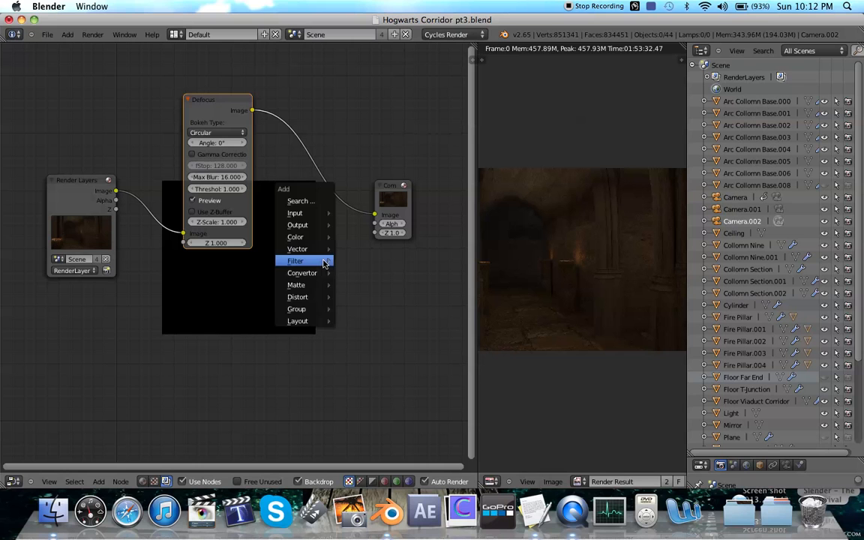
{"action": "mouse_move", "coordinate": [330, 226]}
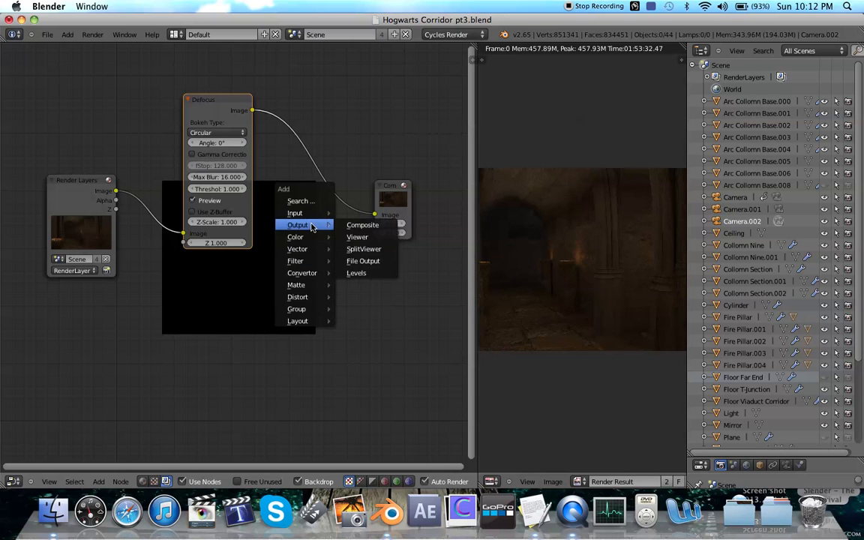
{"action": "left_click", "coordinate": [357, 237]}
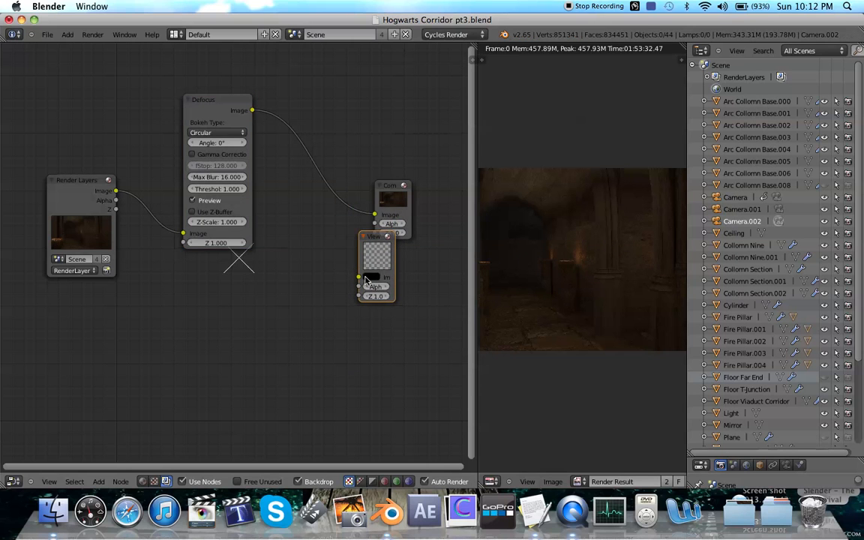
{"action": "left_click_drag", "start_coordinate": [253, 111], "coordinate": [364, 262]}
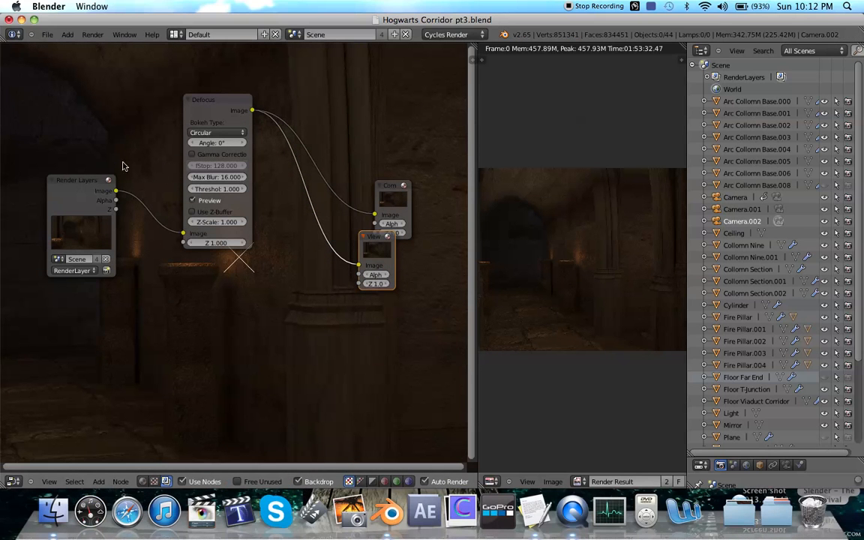
{"action": "scroll", "coordinate": [240, 183], "scroll_direction": "up", "scroll_amount": 2}
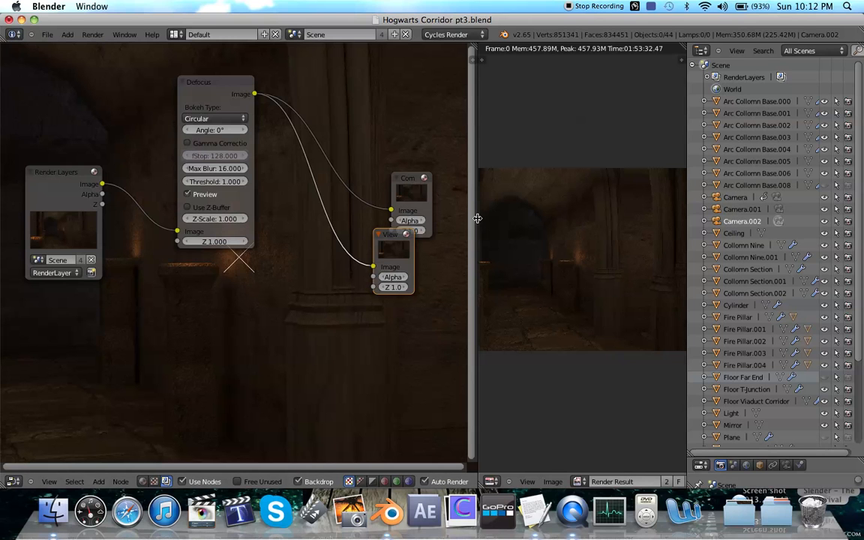
{"action": "left_click_drag", "start_coordinate": [477, 218], "coordinate": [398, 229]}
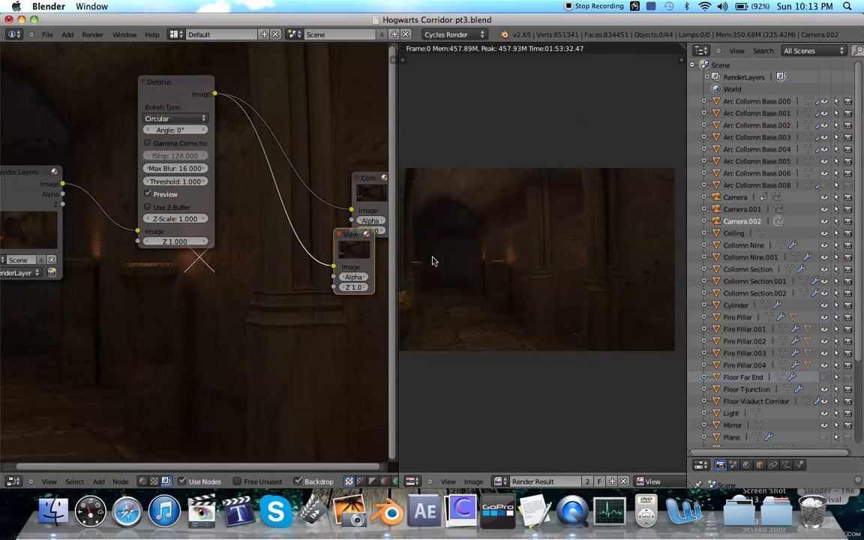
- Move the Composite node upward and place the Viewer node directly beneath it, clear of each other
{"action": "scroll", "coordinate": [175, 287], "scroll_direction": "down", "scroll_amount": 1}
{"action": "scroll", "coordinate": [174, 287], "scroll_direction": "down", "scroll_amount": 1}
{"action": "left_click_drag", "start_coordinate": [339, 197], "coordinate": [354, 141]}
{"action": "left_click_drag", "start_coordinate": [340, 248], "coordinate": [361, 201]}
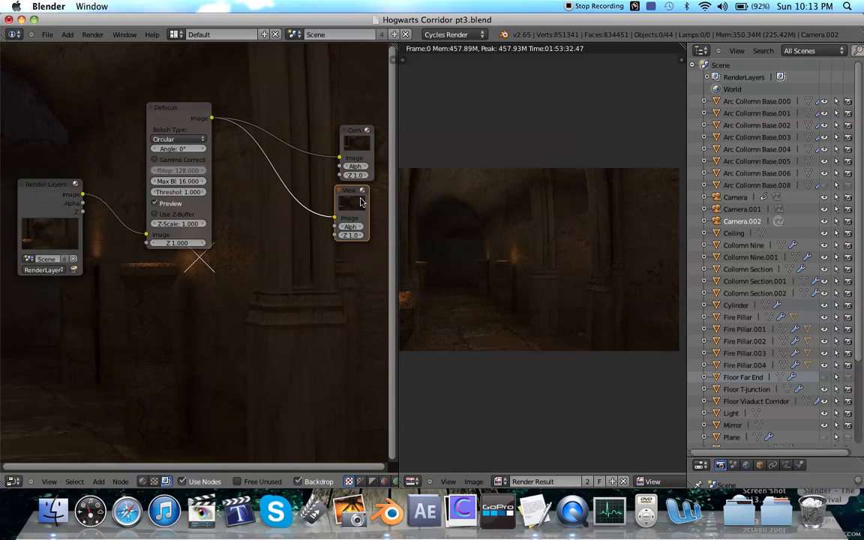
{"action": "scroll", "coordinate": [261, 270], "scroll_direction": "up", "scroll_amount": 4}
{"action": "scroll", "coordinate": [261, 270], "scroll_direction": "down", "scroll_amount": 4}
{"action": "scroll", "coordinate": [261, 270], "scroll_direction": "down", "scroll_amount": 1}
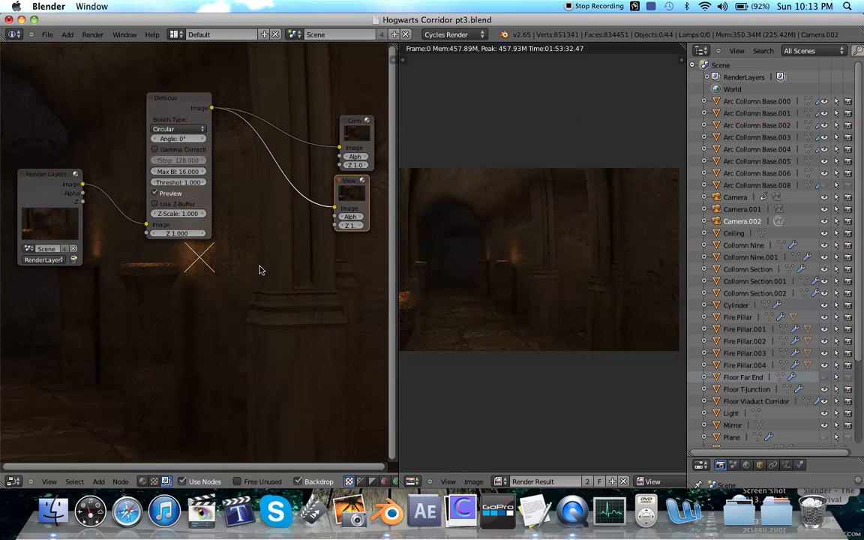
- Enable Use Z-Buffer on the Defocus node and link the Render Layers Z output to its Z input
{"action": "key", "text": "a"}
{"action": "left_click", "coordinate": [177, 109]}
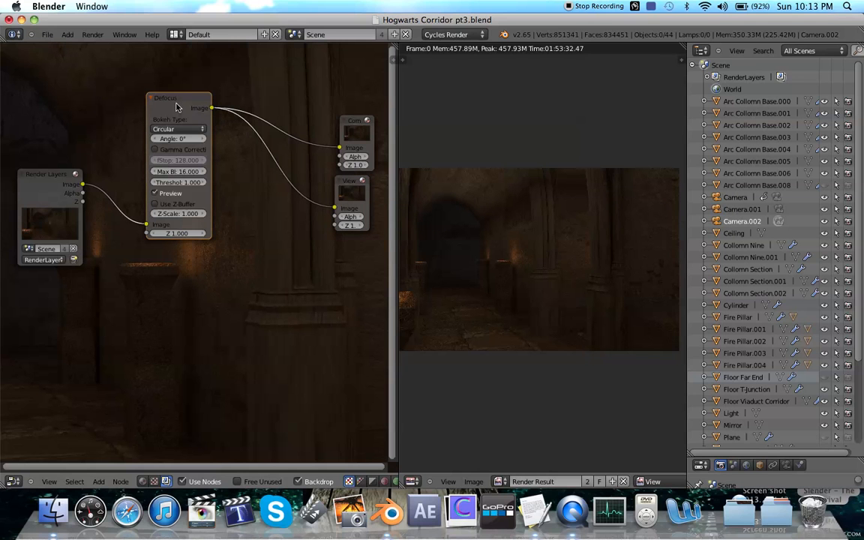
{"action": "left_click", "coordinate": [156, 204]}
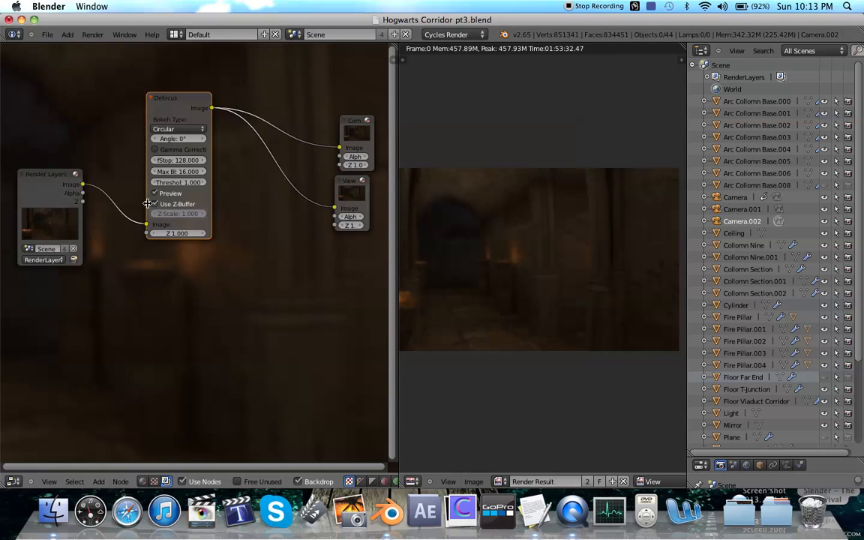
{"action": "left_click_drag", "start_coordinate": [82, 201], "coordinate": [128, 237]}
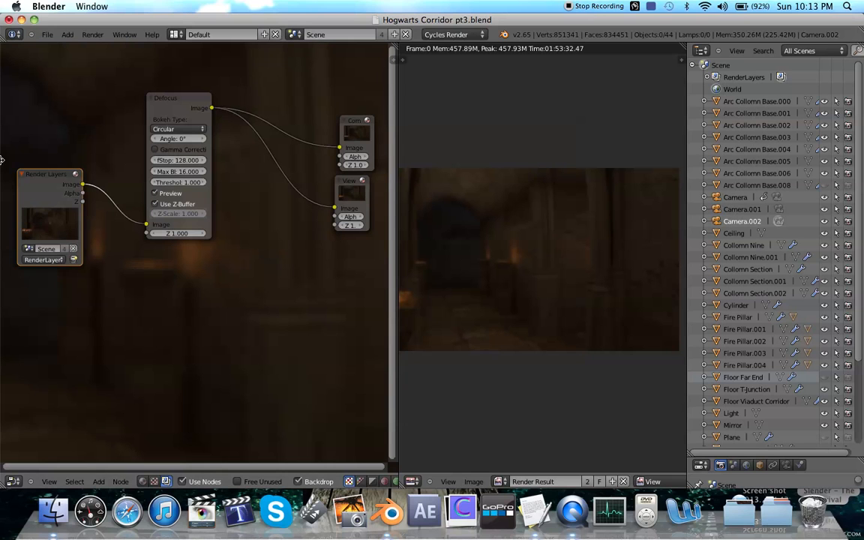
{"action": "left_click_drag", "start_coordinate": [82, 201], "coordinate": [147, 233]}
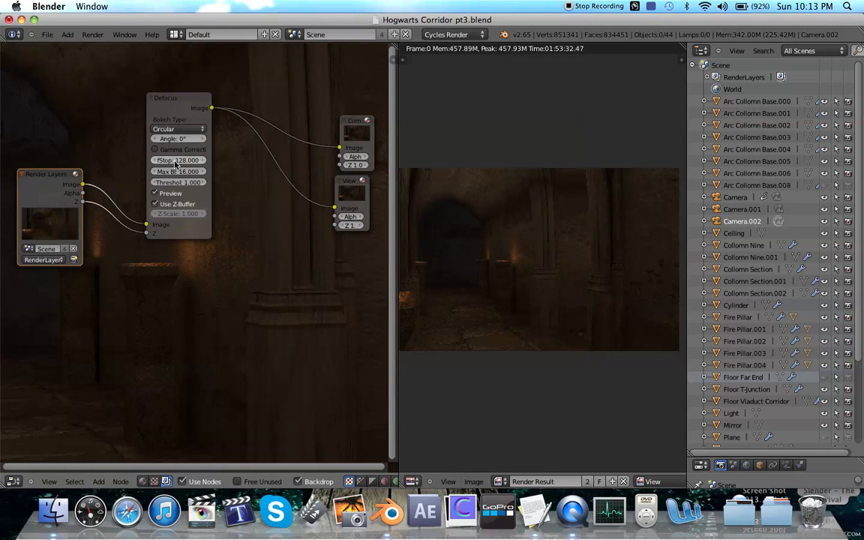
- Set the Defocus node's threshold to 0.455 and max blur to 115.840, with a Pentagonal bokeh type
{"action": "left_click_drag", "start_coordinate": [180, 183], "coordinate": [159, 182]}
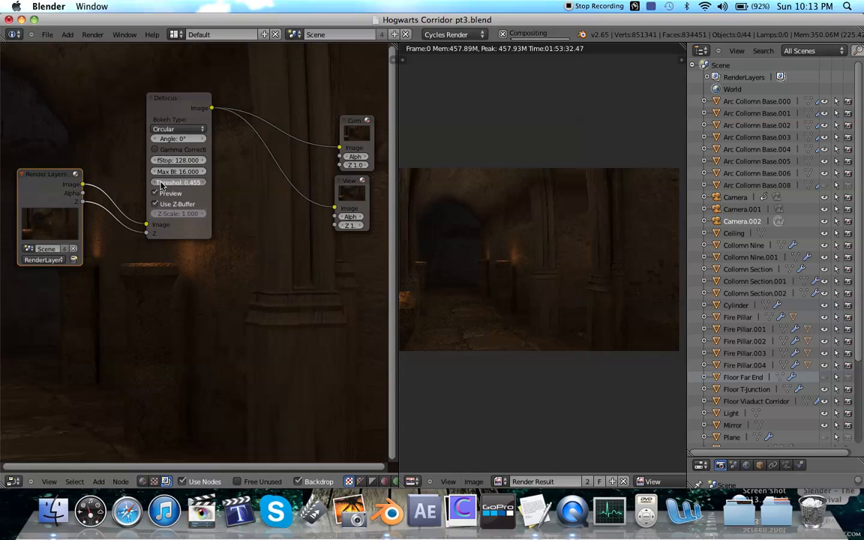
{"action": "left_click_drag", "start_coordinate": [184, 173], "coordinate": [219, 169]}
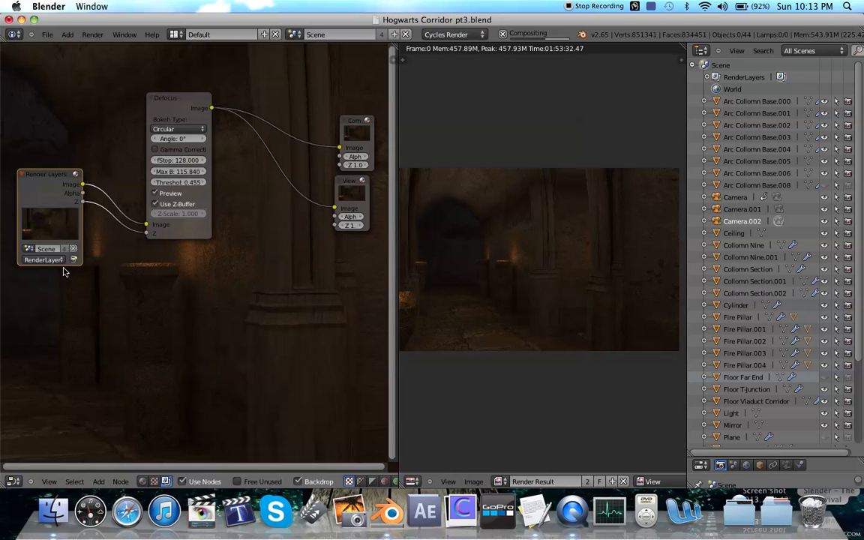
{"action": "scroll", "coordinate": [64, 270], "scroll_direction": "right", "scroll_amount": 2, "text": "ctrl"}
{"action": "left_click", "coordinate": [147, 129]}
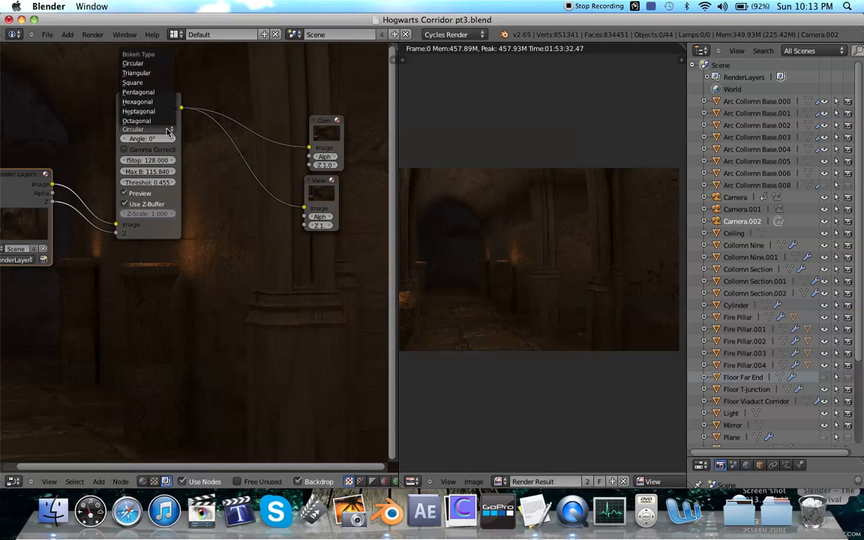
{"action": "left_click", "coordinate": [156, 92]}
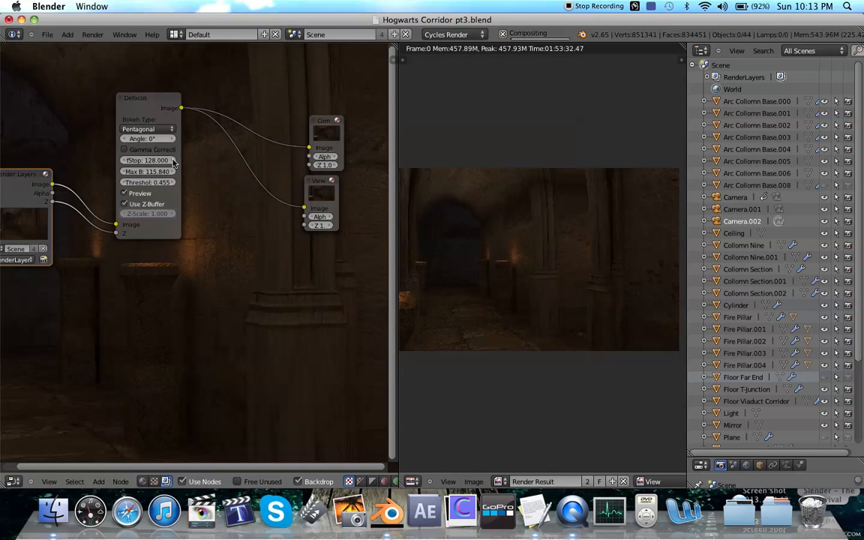
- Set the Defocus node's fStop to 4 and examine the blur in the render result
{"action": "left_click", "coordinate": [149, 162]}
{"action": "type", "text": "4"}
{"action": "key", "text": "Return"}
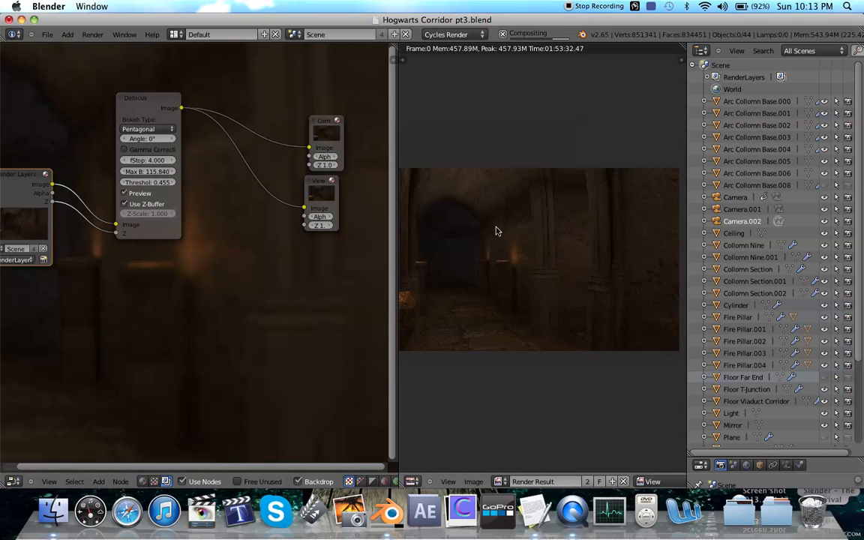
{"action": "scroll", "coordinate": [507, 231], "scroll_direction": "up", "scroll_amount": 1}
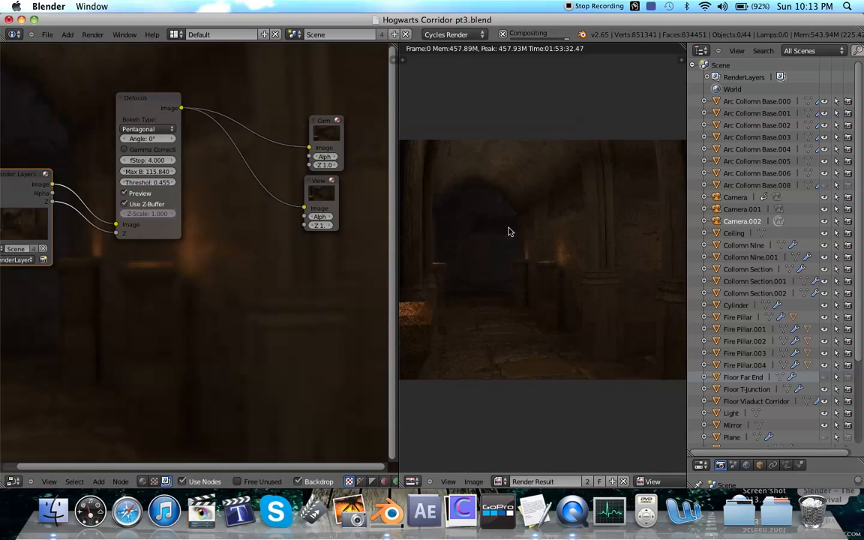
{"action": "scroll", "coordinate": [185, 282], "scroll_direction": "right", "scroll_amount": 1}
{"action": "scroll", "coordinate": [185, 282], "scroll_direction": "left", "scroll_amount": 3}
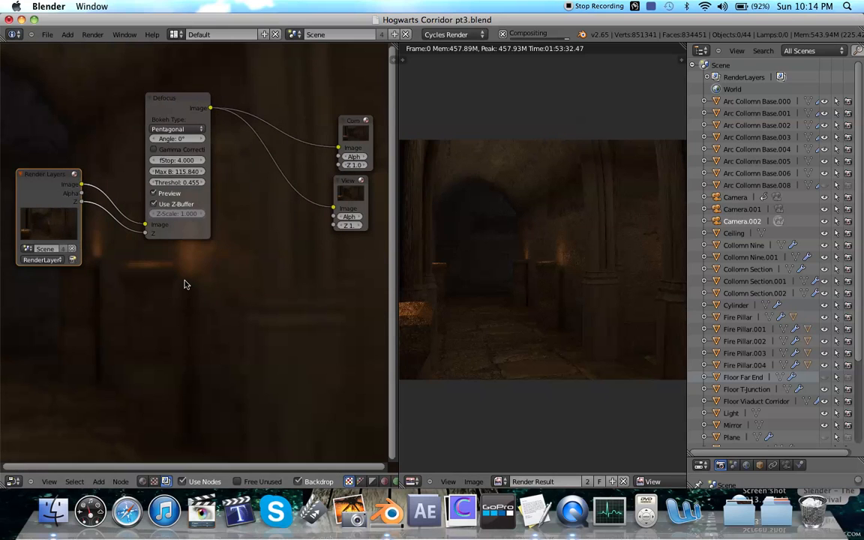
- Set the Defocus threshold to 1, then raise it to 4
{"action": "left_click", "coordinate": [175, 183]}
{"action": "type", "text": "1"}
{"action": "key", "text": "Return"}
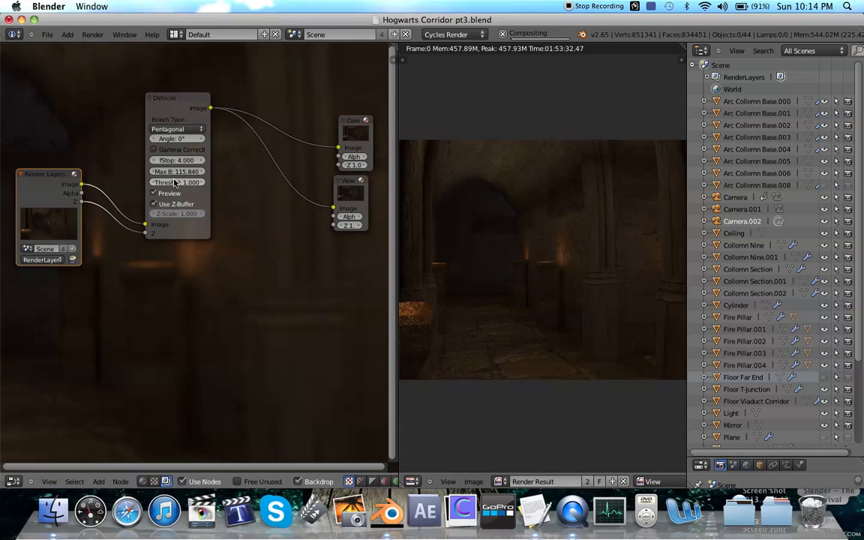
{"action": "left_click", "coordinate": [175, 183]}
{"action": "type", "text": "4"}
{"action": "key", "text": "Return"}
{"action": "left_click", "coordinate": [174, 183]}
{"action": "left_click", "coordinate": [240, 182]}
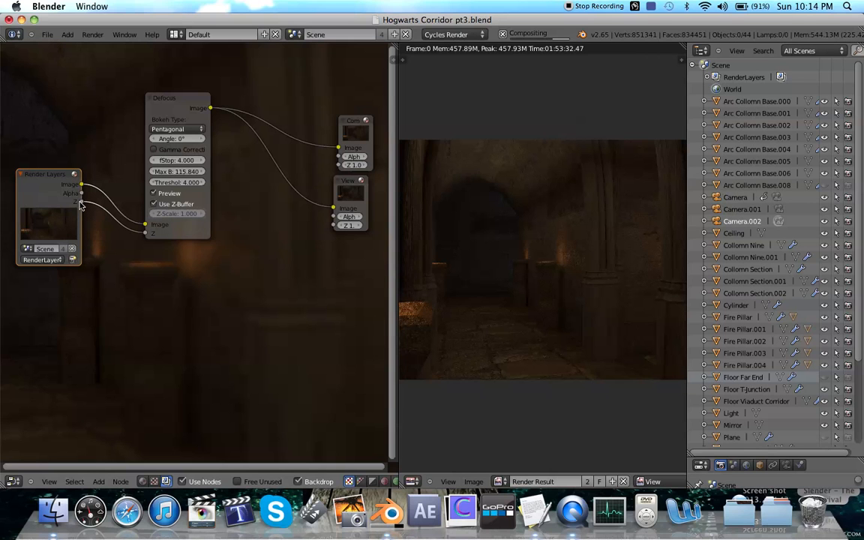
- Try a Defocus threshold of 20, then set it to 1
{"action": "left_click", "coordinate": [172, 105]}
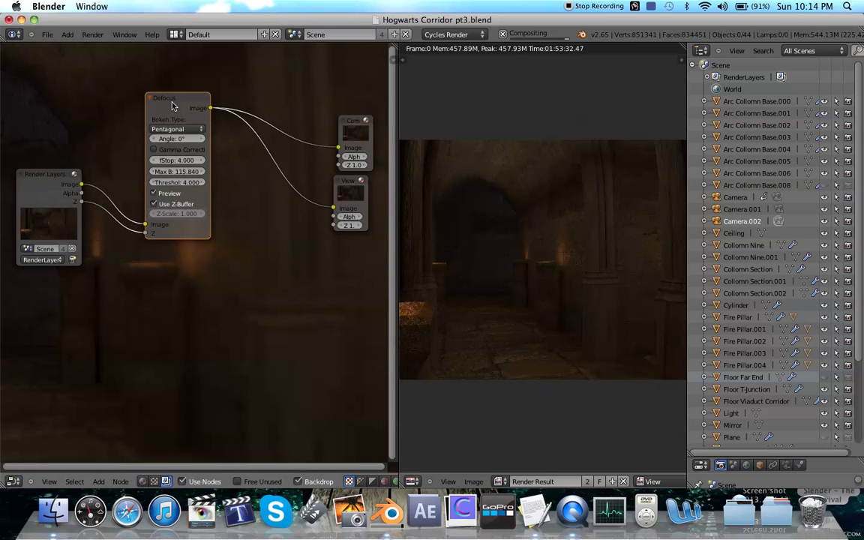
{"action": "left_click", "coordinate": [177, 182]}
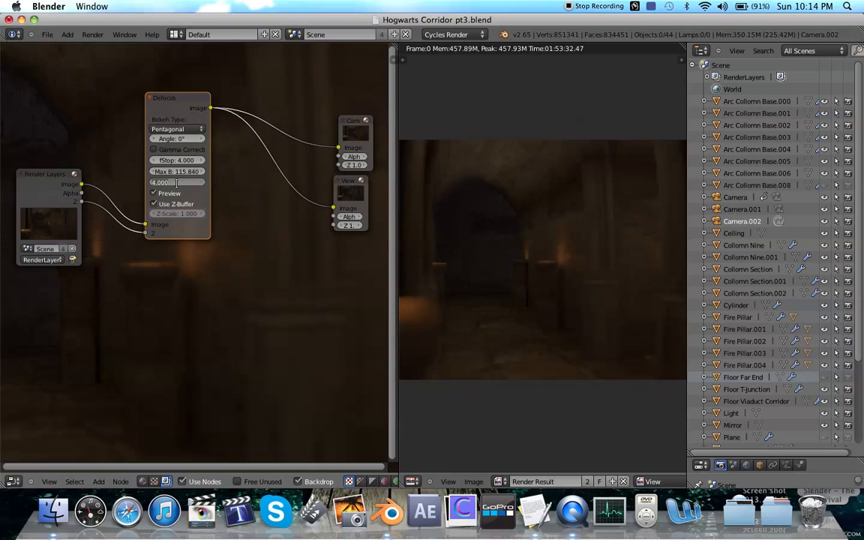
{"action": "type", "text": "10"}
{"action": "key", "text": "Return"}
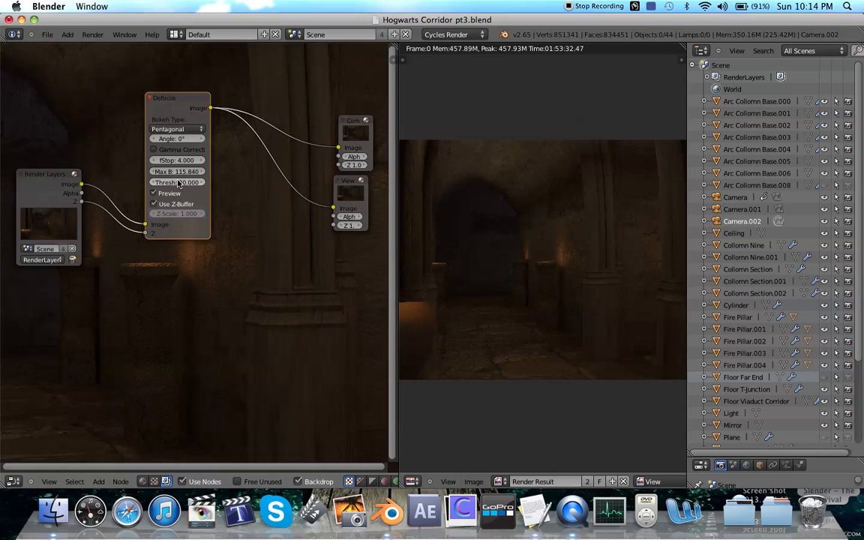
{"action": "left_click", "coordinate": [178, 183]}
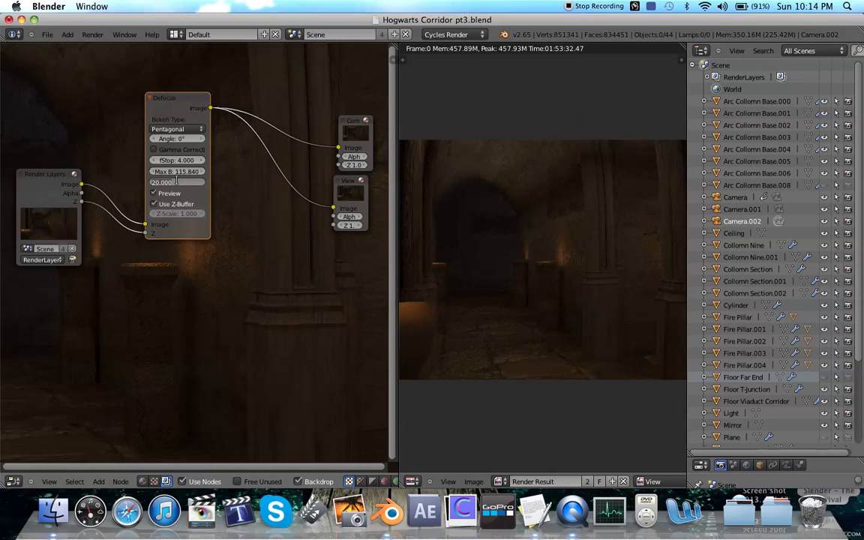
{"action": "type", "text": "1"}
{"action": "key", "text": "Return"}
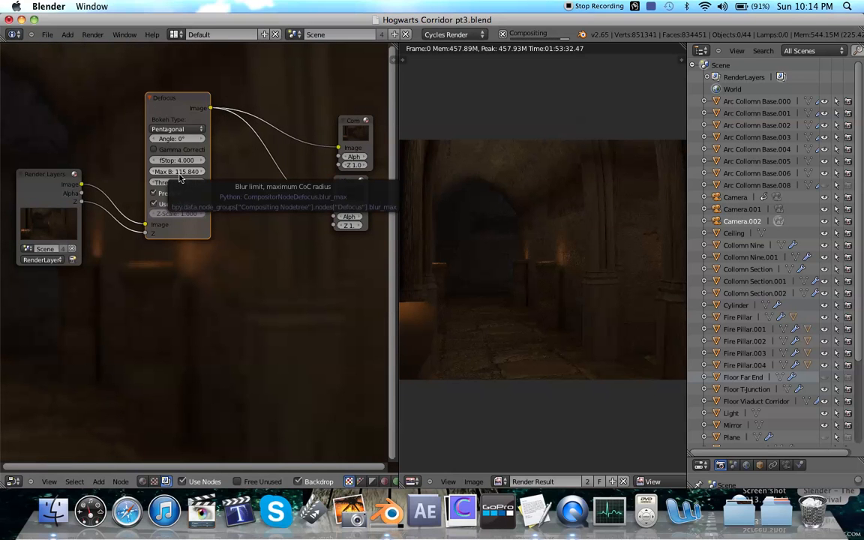
- Try a Defocus max blur of 5, then set it to 100
{"action": "left_click", "coordinate": [178, 172]}
{"action": "type", "text": "5"}
{"action": "key", "text": "Return"}
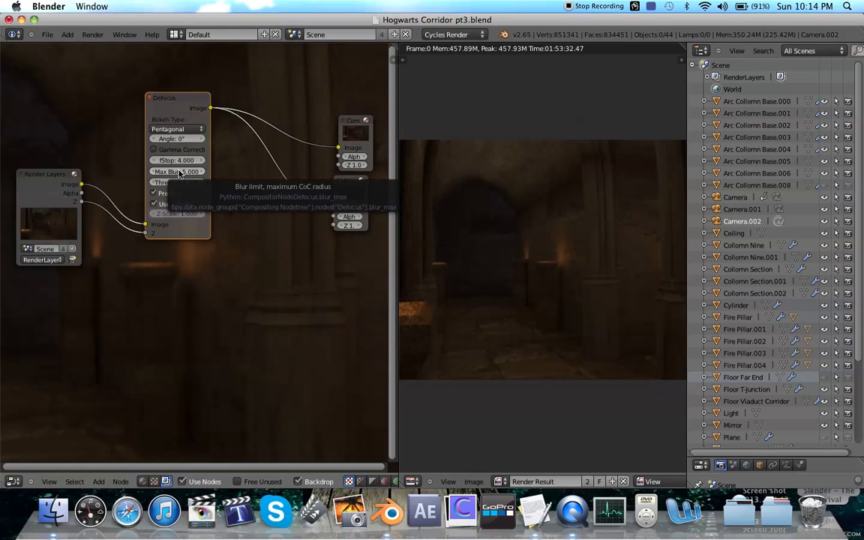
{"action": "left_click", "coordinate": [178, 172]}
{"action": "type", "text": "100"}
{"action": "key", "text": "Return"}
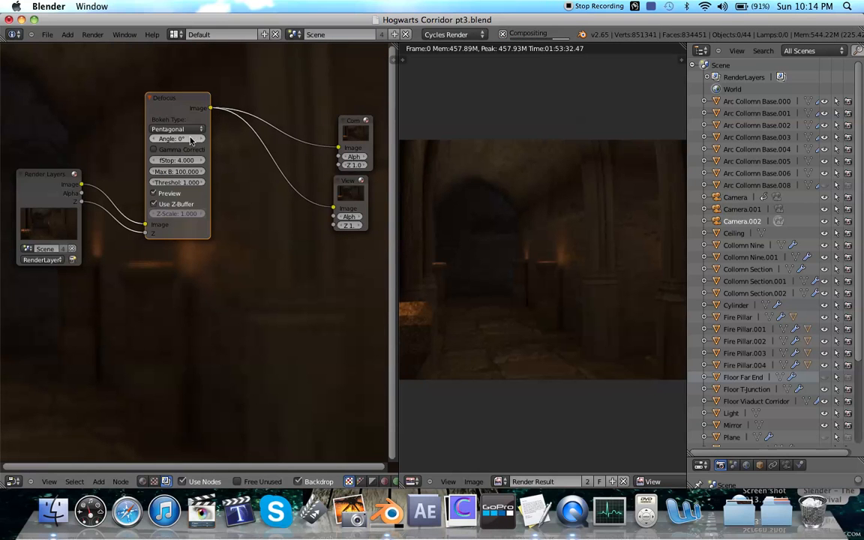
- Disable Use Z-Buffer on the Defocus node and set its Z-Scale to 5
{"action": "left_click", "coordinate": [154, 205]}
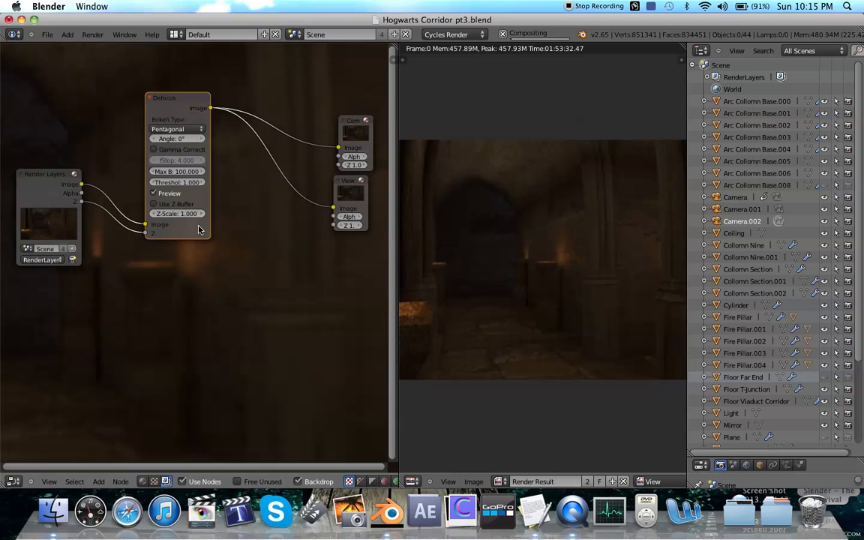
{"action": "left_click", "coordinate": [177, 214]}
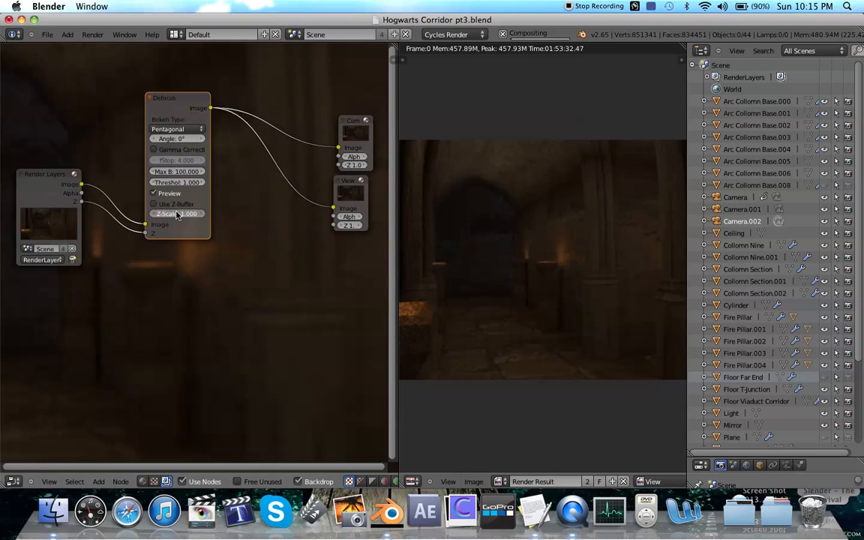
{"action": "type", "text": "5"}
{"action": "key", "text": "Return"}
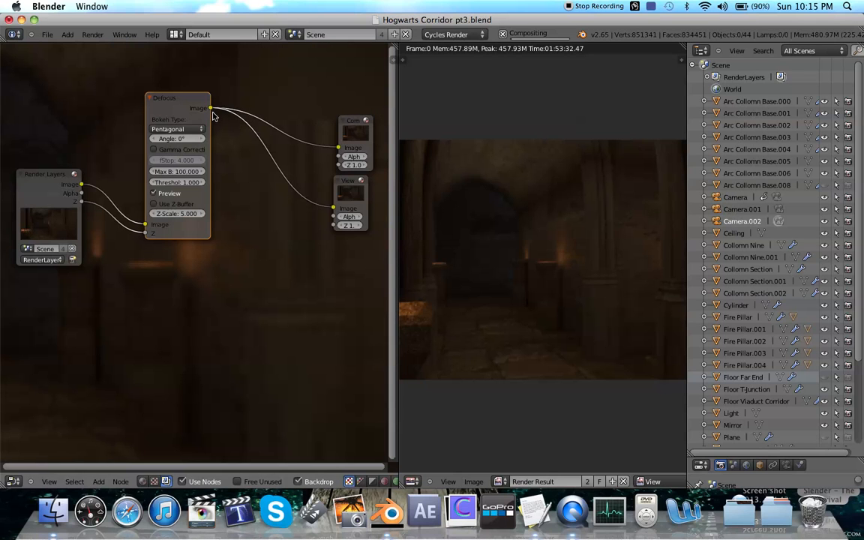
- Shift the Defocus node slightly toward the output nodes and search the available nodes and commands for "sharpen"
{"action": "left_click_drag", "start_coordinate": [174, 118], "coordinate": [208, 131]}
{"action": "key", "text": "shift+a"}
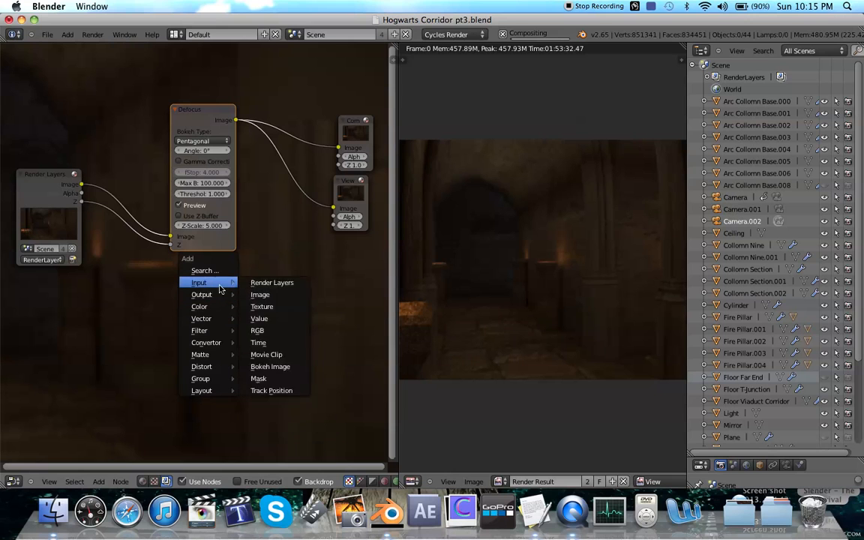
{"action": "mouse_move", "coordinate": [218, 310]}
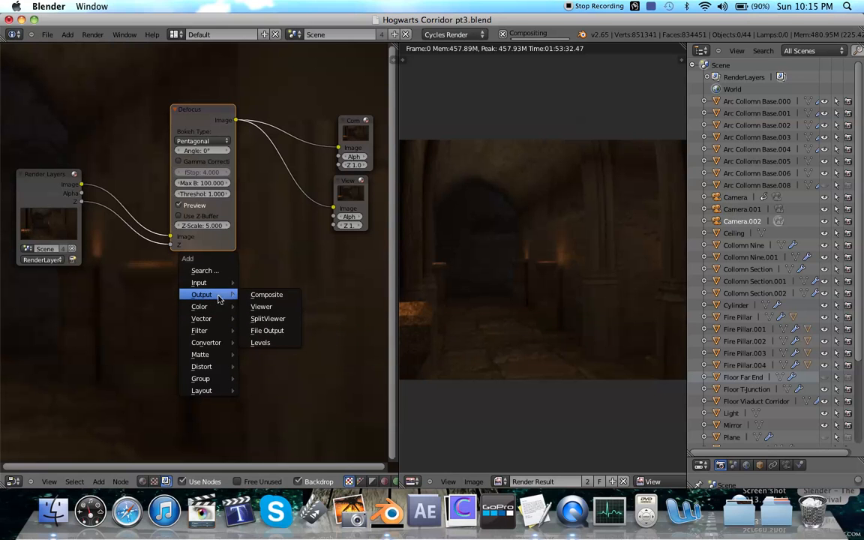
{"action": "key", "text": "space"}
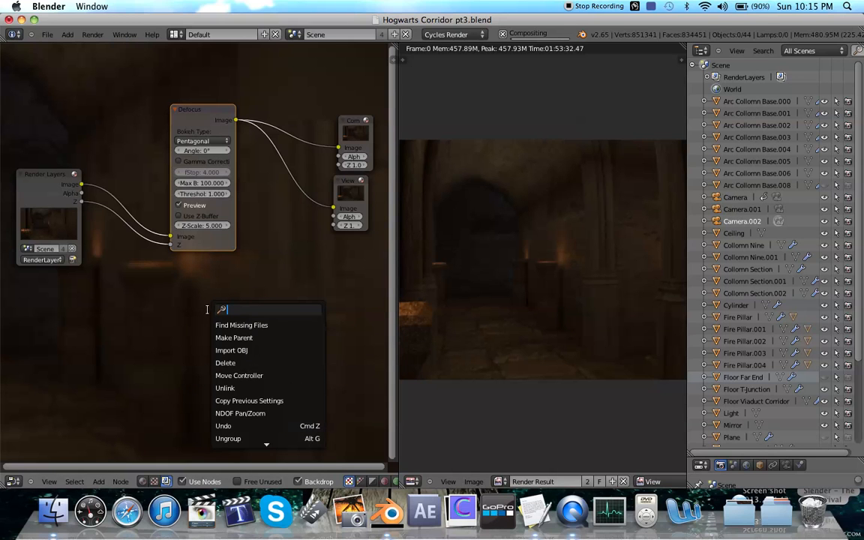
{"action": "type", "text": "sharpen"}
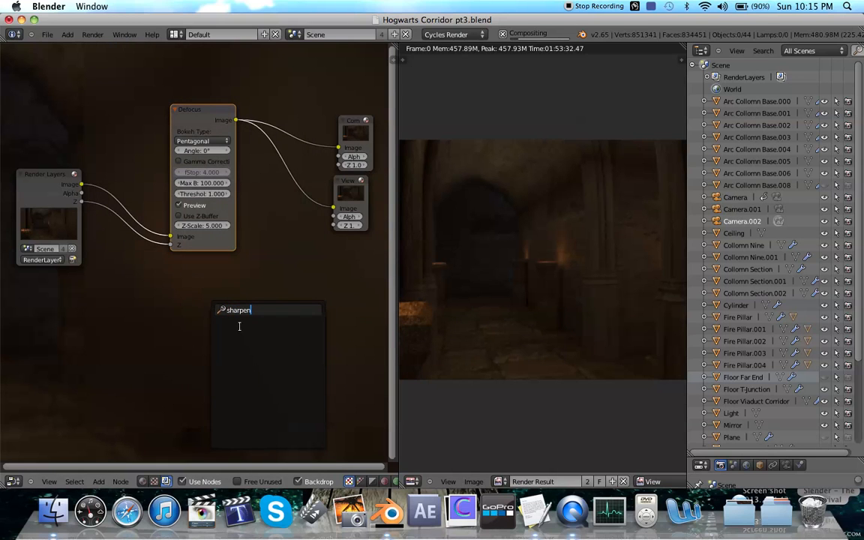
{"action": "key", "text": "BackSpace"}
{"action": "key", "text": "BackSpace"}
{"action": "key", "text": "BackSpace"}
{"action": "key", "text": "BackSpace"}
{"action": "key", "text": "BackSpace"}
{"action": "key", "text": "BackSpace"}
{"action": "key", "text": "Escape"}
{"action": "key", "text": "space"}
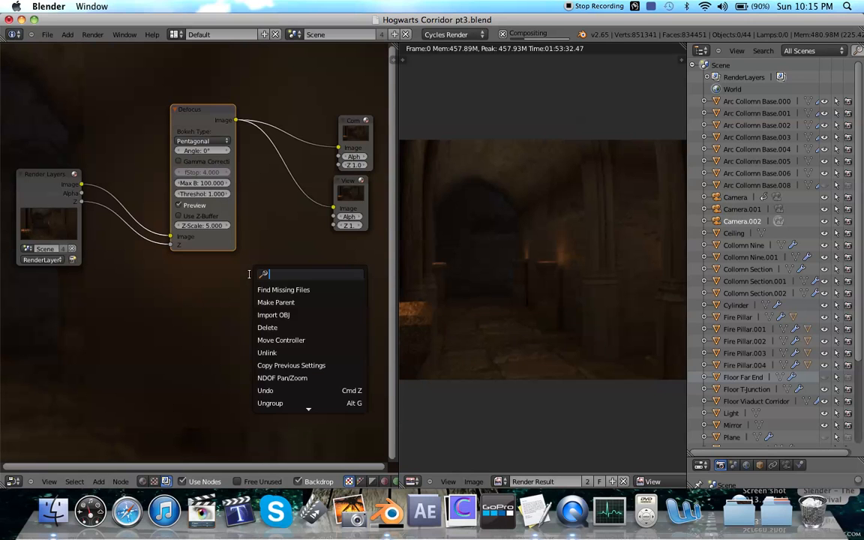
{"action": "key", "text": "Escape"}
{"action": "key", "text": "shift+a"}
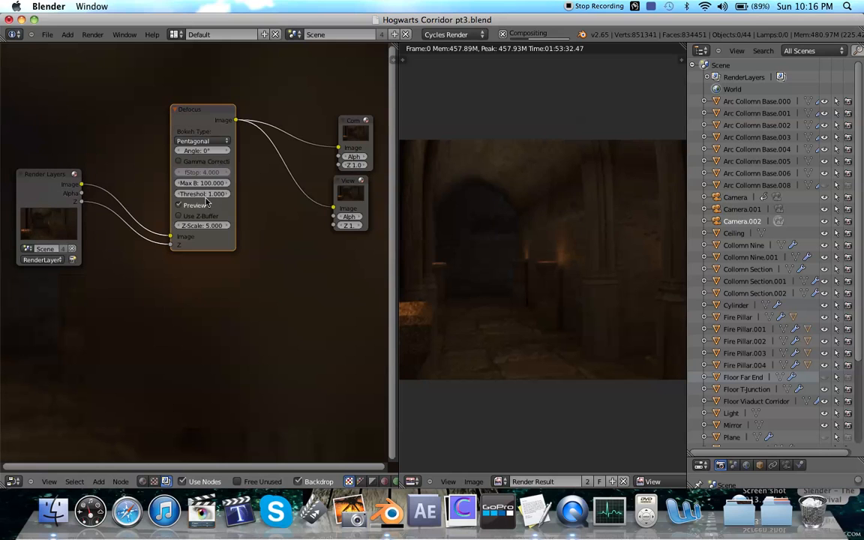
- Set the Defocus node's Z-Scale to 1.5 and move the node slightly upward
{"action": "left_click", "coordinate": [203, 226]}
{"action": "type", "text": "2"}
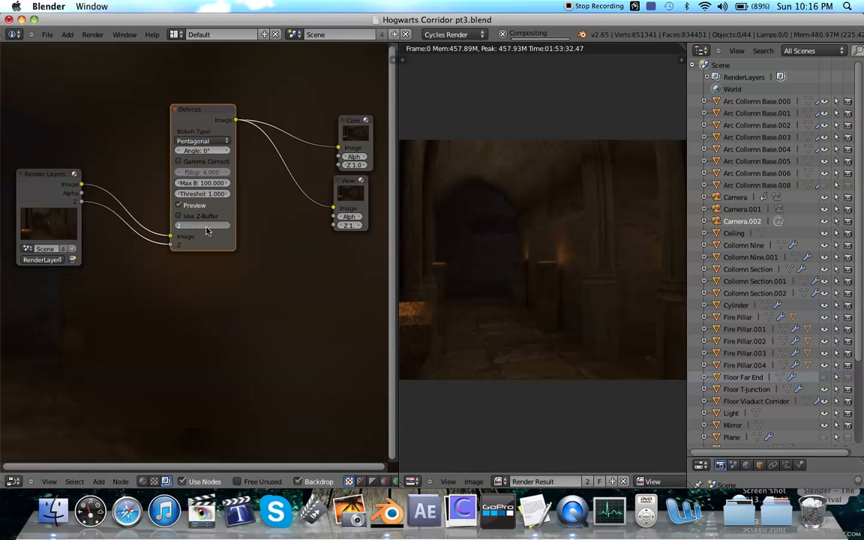
{"action": "key", "text": "Escape"}
{"action": "left_click", "coordinate": [204, 226]}
{"action": "type", "text": "1.5"}
{"action": "key", "text": "Return"}
{"action": "left_click_drag", "start_coordinate": [187, 123], "coordinate": [195, 104]}
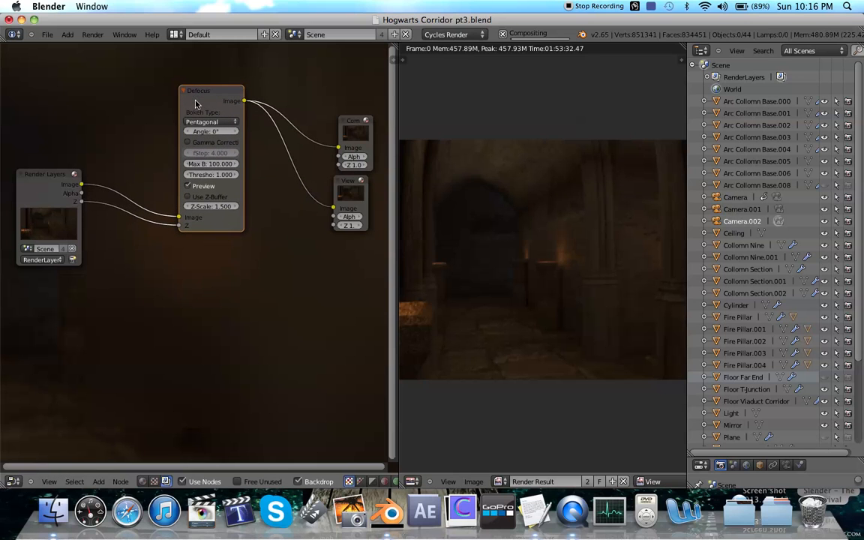
- Delete the Defocus node from between the Render Layers and the output nodes
{"action": "key", "text": "shift+a"}
{"action": "scroll", "coordinate": [223, 234], "scroll_direction": "right", "scroll_amount": 2}
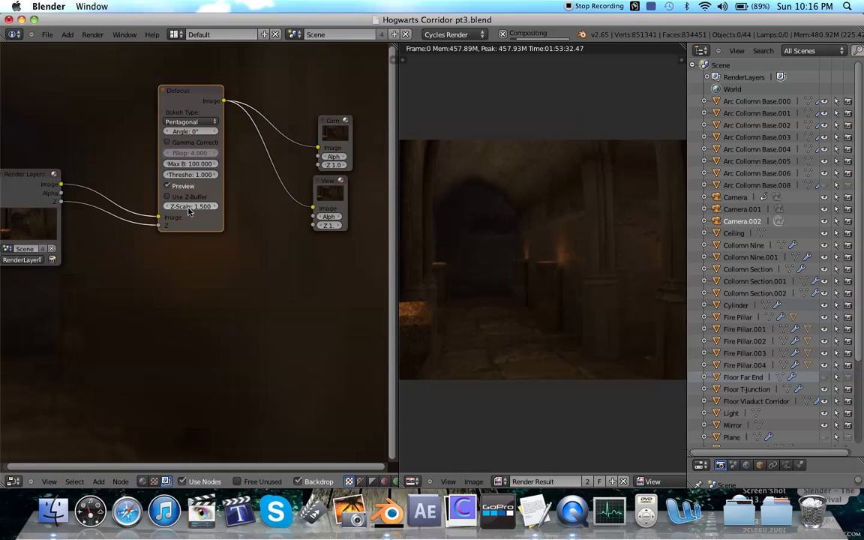
{"action": "key", "text": "x"}
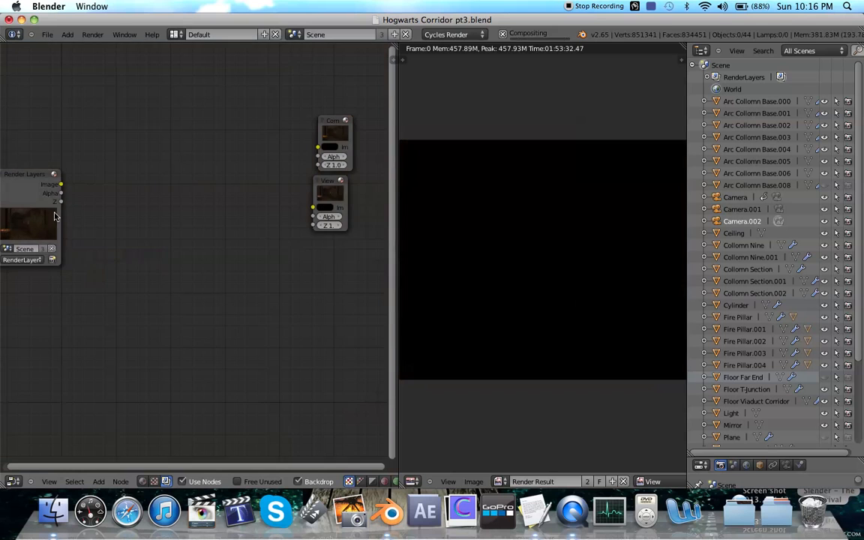
- Connect the Render Layers Image output to the Viewer and add a Map Value node beside the Render Layers node
{"action": "left_click_drag", "start_coordinate": [60, 184], "coordinate": [313, 217]}
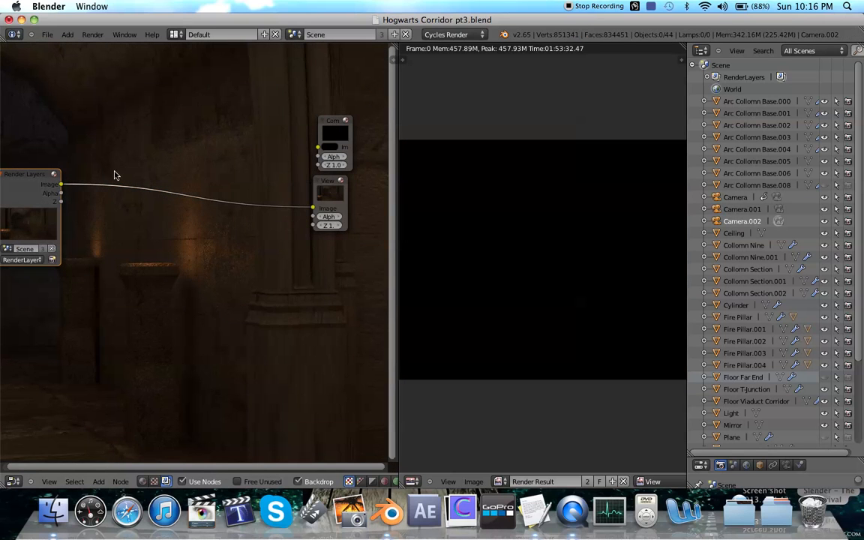
{"action": "left_click_drag", "start_coordinate": [60, 183], "coordinate": [318, 146]}
{"action": "key", "text": "shift+a"}
{"action": "mouse_move", "coordinate": [81, 351]}
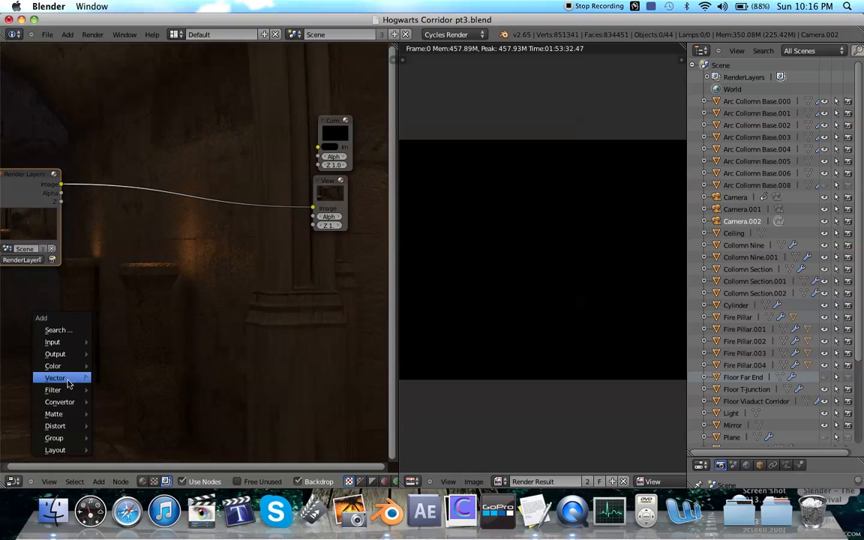
{"action": "mouse_move", "coordinate": [67, 381]}
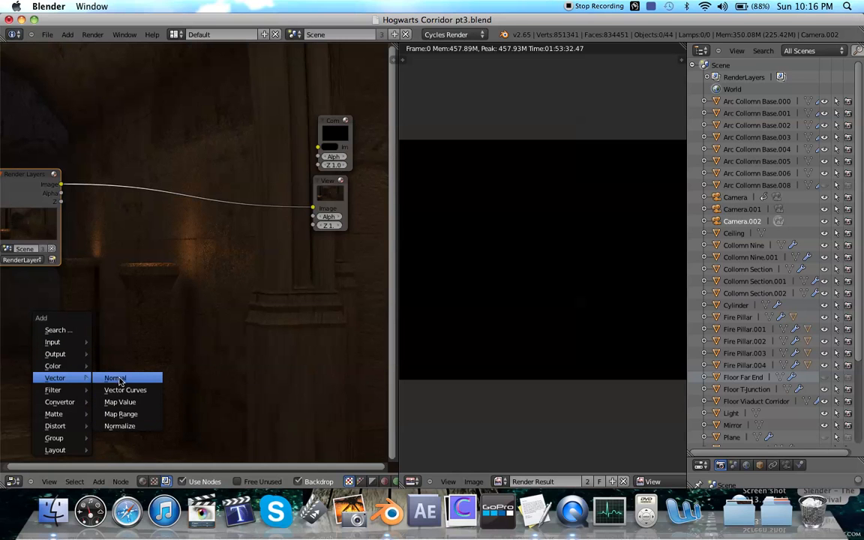
{"action": "left_click", "coordinate": [126, 406]}
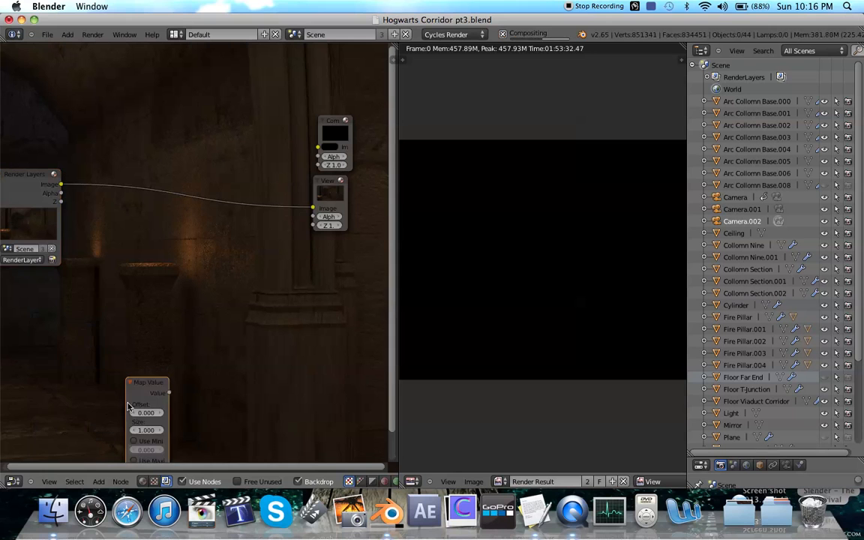
{"action": "left_click", "coordinate": [101, 206]}
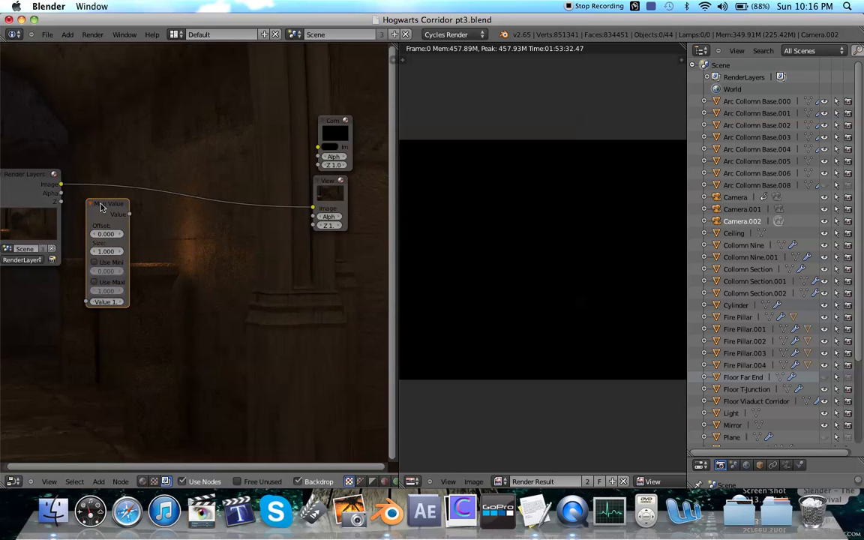
- Add a Mix node and drop it onto the link between the Render Layers and Viewer nodes
{"action": "key", "text": "shift+a"}
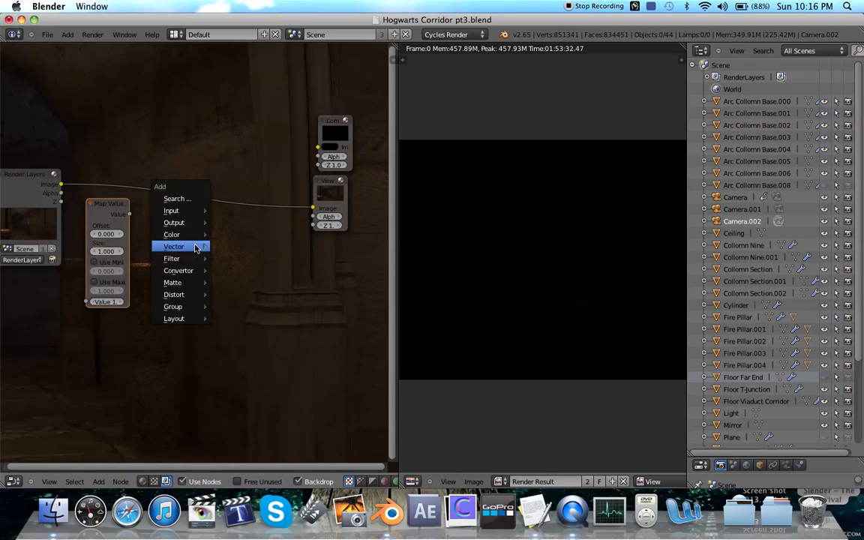
{"action": "mouse_move", "coordinate": [196, 240]}
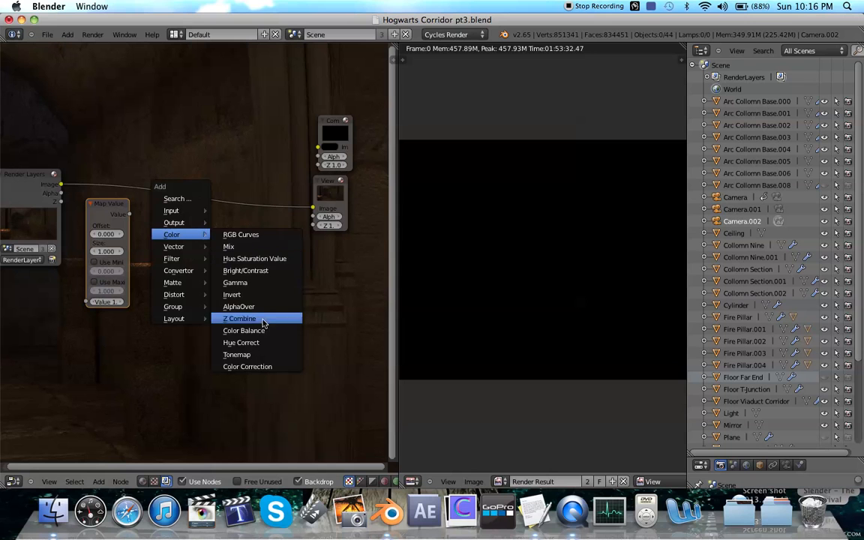
{"action": "left_click", "coordinate": [248, 246]}
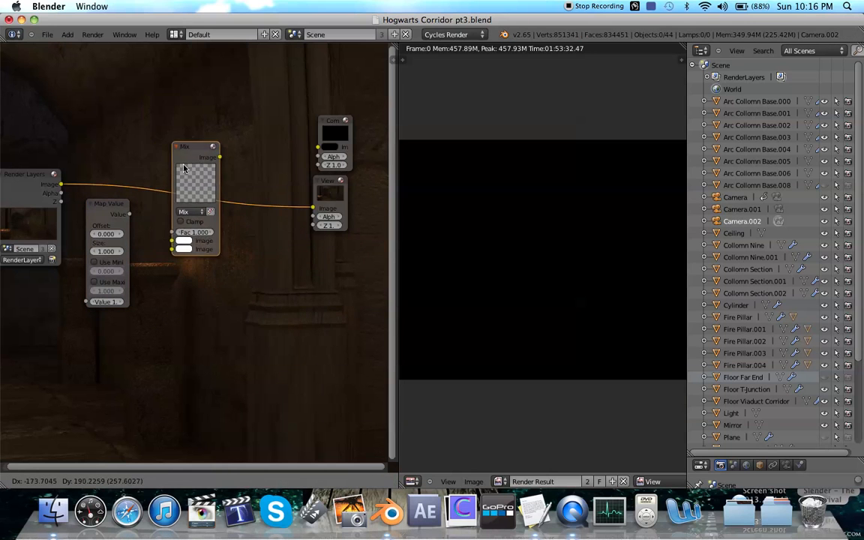
{"action": "left_click", "coordinate": [183, 170]}
- Shift the Map Value node slightly down and connect the Render Layers Z output to its Value input
{"action": "left_click", "coordinate": [106, 215]}
{"action": "left_click_drag", "start_coordinate": [105, 214], "coordinate": [104, 238]}
{"action": "left_click_drag", "start_coordinate": [61, 202], "coordinate": [79, 337]}
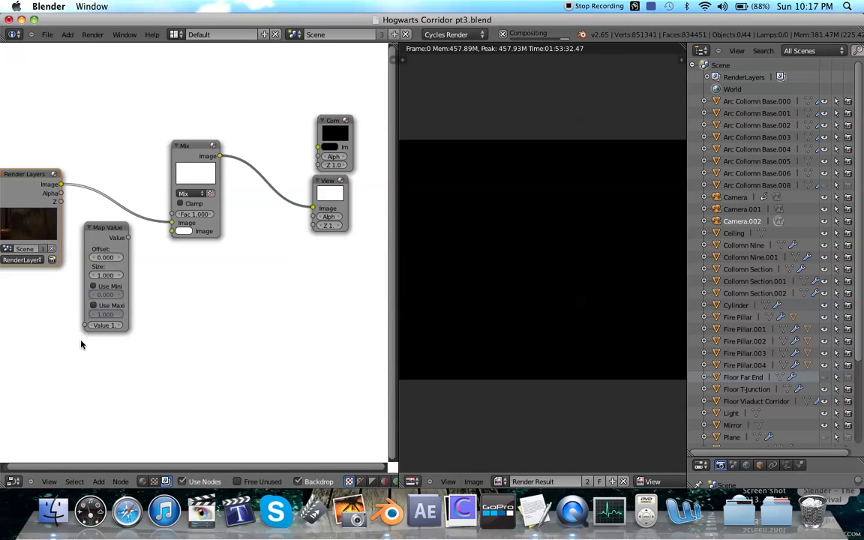
{"action": "left_click_drag", "start_coordinate": [60, 203], "coordinate": [85, 325]}
- Widen the node editor and connect the Map Value output to the Mix node's Fac input
{"action": "middle_click_drag", "start_coordinate": [201, 327], "coordinate": [245, 328]}
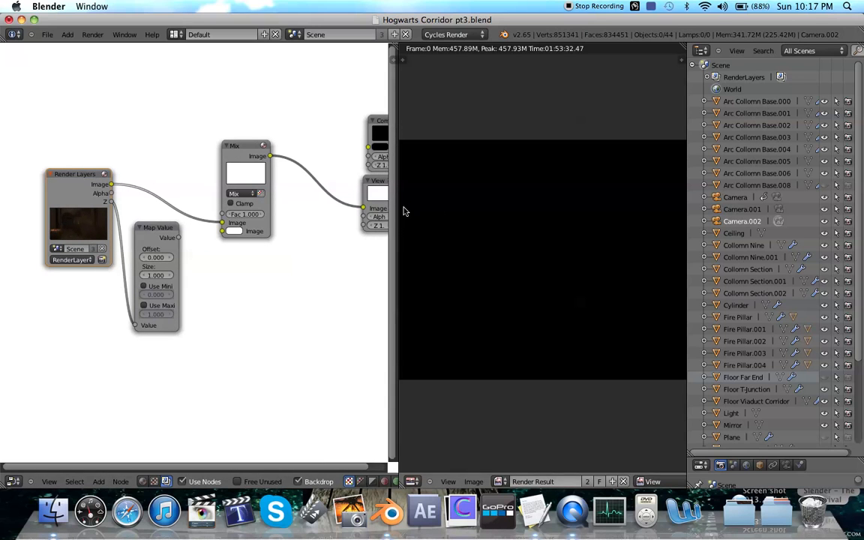
{"action": "left_click_drag", "start_coordinate": [398, 205], "coordinate": [451, 212]}
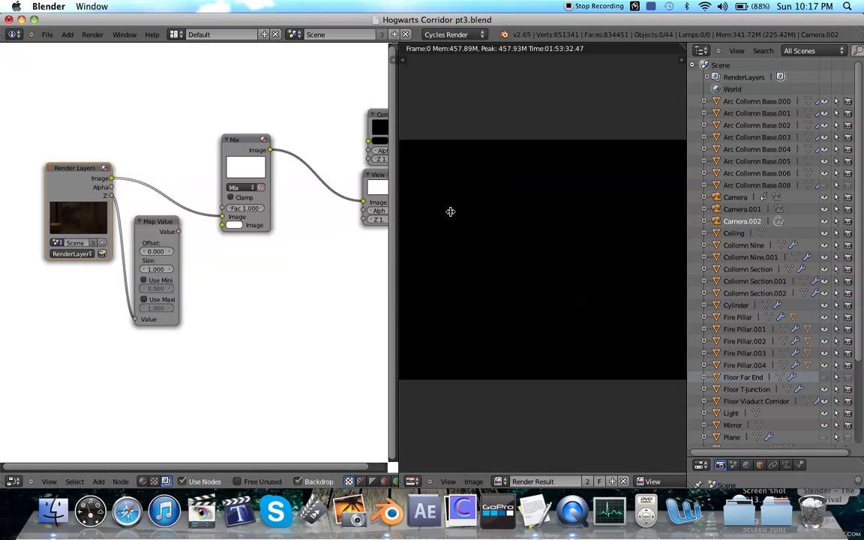
{"action": "left_click_drag", "start_coordinate": [397, 213], "coordinate": [460, 213]}
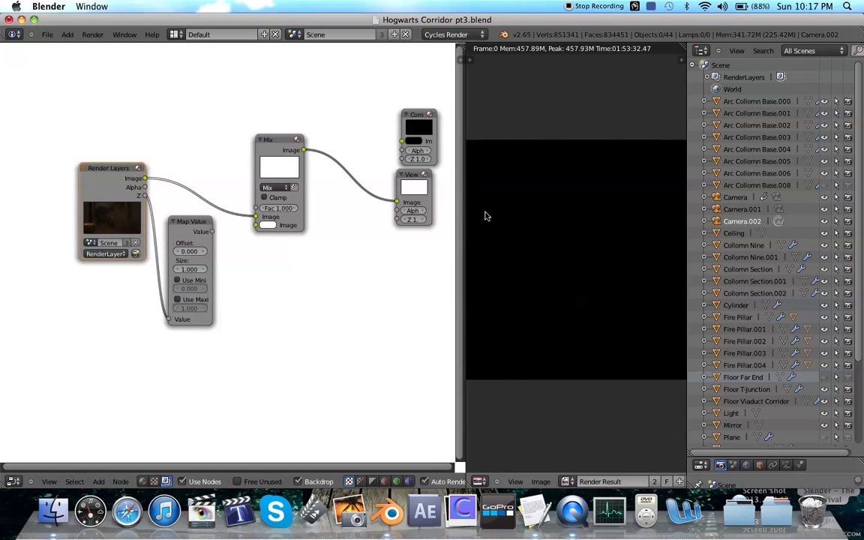
{"action": "scroll", "coordinate": [486, 212], "scroll_direction": "down", "scroll_amount": 1}
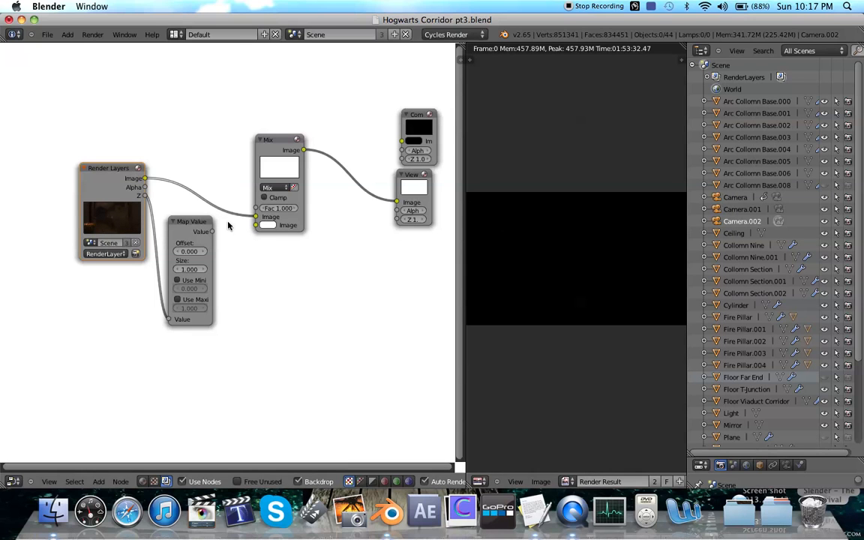
{"action": "left_click_drag", "start_coordinate": [212, 231], "coordinate": [255, 207]}
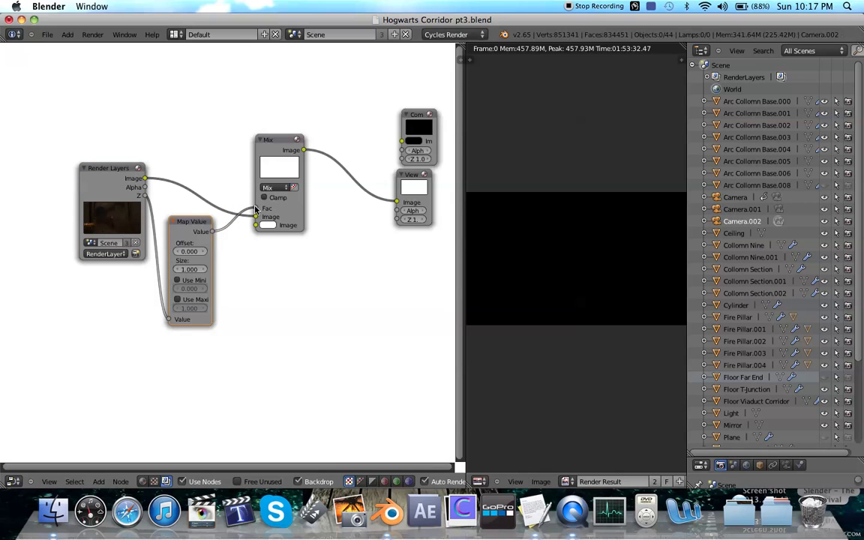
- Try a Size of 0 on the Map Value node and change it to 0.1
{"action": "left_click", "coordinate": [272, 225]}
{"action": "left_click", "coordinate": [271, 226]}
{"action": "type", "text": "0"}
{"action": "key", "text": "Return"}
{"action": "left_click", "coordinate": [184, 268]}
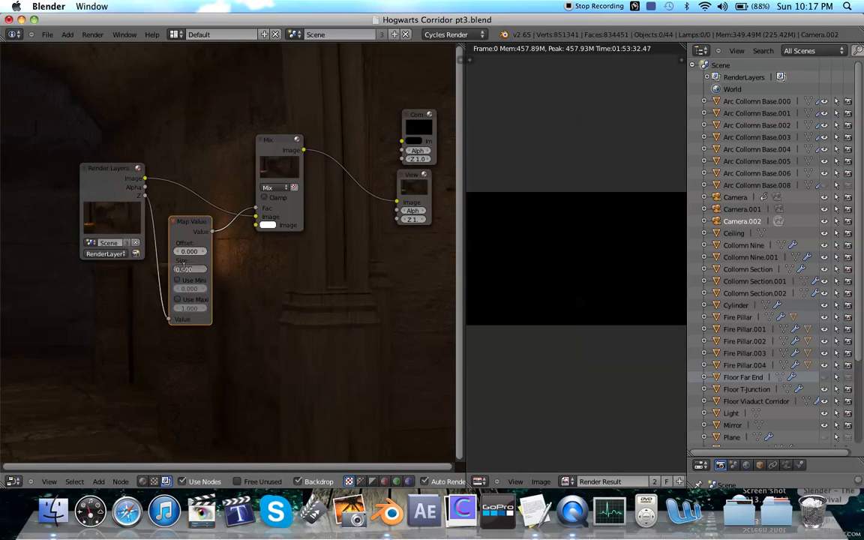
{"action": "type", "text": "0.1"}
{"action": "key", "text": "Return"}
- Try an Offset of about -17.98 on the Map Value node and reset it to 0
{"action": "left_click_drag", "start_coordinate": [189, 252], "coordinate": [136, 254]}
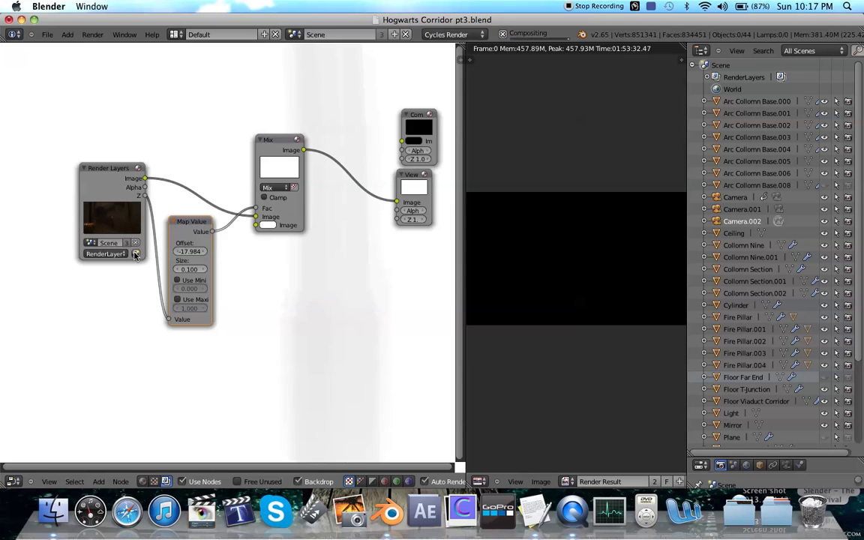
{"action": "left_click", "coordinate": [204, 251]}
{"action": "left_click", "coordinate": [192, 251]}
{"action": "type", "text": "0"}
{"action": "key", "text": "Return"}
- Enable Use Minimum and Use Maximum on the Map Value node and set the maximum to 5
{"action": "left_click", "coordinate": [178, 281]}
{"action": "left_click", "coordinate": [181, 299]}
{"action": "left_click", "coordinate": [185, 309]}
{"action": "type", "text": "5"}
{"action": "key", "text": "Return"}
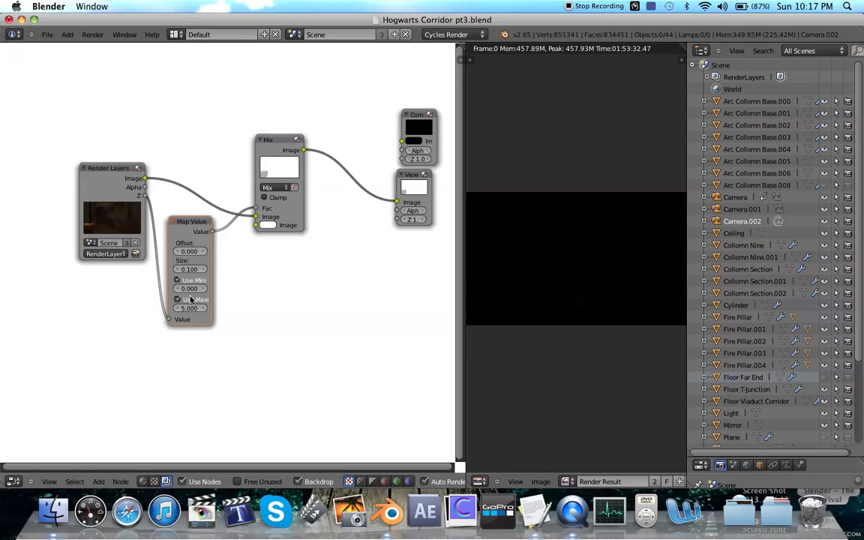
- Toggle Use Maximum off and on again on the Map Value node, and try maximum values of 20 and 0
{"action": "left_click", "coordinate": [190, 301]}
{"action": "left_click", "coordinate": [179, 301]}
{"action": "left_click", "coordinate": [190, 308]}
{"action": "type", "text": "20"}
{"action": "key", "text": "Return"}
{"action": "left_click", "coordinate": [191, 307]}
{"action": "type", "text": "0"}
{"action": "key", "text": "Return"}
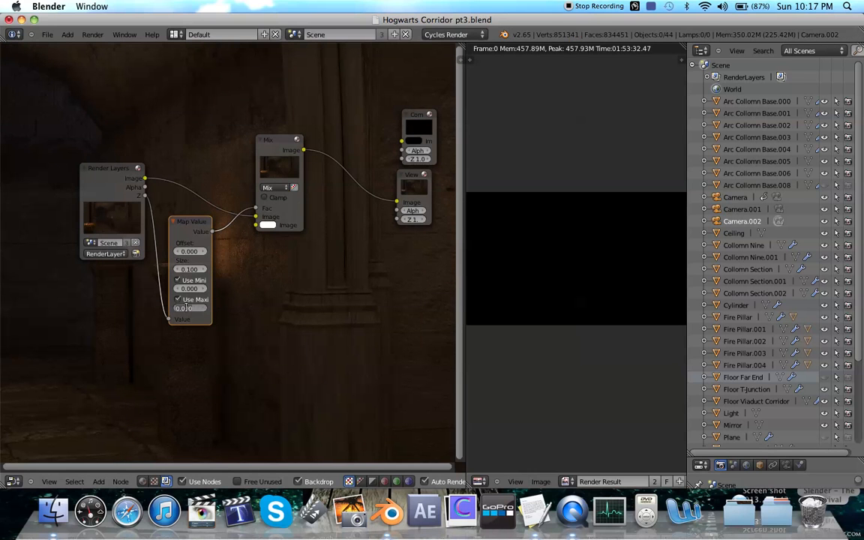
- Try a maximum of 1 on the Map Value node and lower it to 0.01
{"action": "type", "text": "1"}
{"action": "key", "text": "Return"}
{"action": "left_click", "coordinate": [186, 307]}
{"action": "type", "text": "0"}
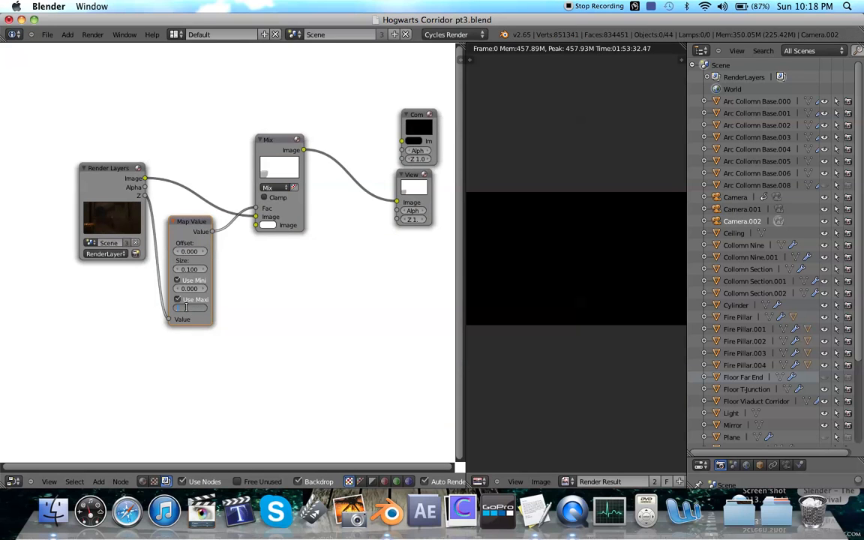
{"action": "type", "text": ".1"}
{"action": "key", "text": "Return"}
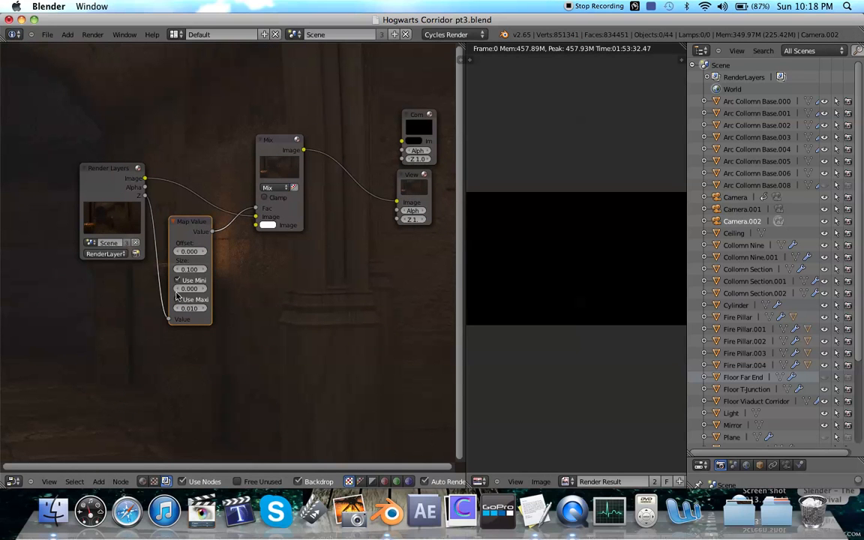
- Disable Use Maximum on the Map Value node, try a minimum of 0.1 and change it to 5
{"action": "left_click", "coordinate": [178, 300]}
{"action": "double_click", "coordinate": [186, 291]}
{"action": "type", "text": ".1"}
{"action": "key", "text": "Return"}
{"action": "left_click", "coordinate": [187, 290]}
{"action": "left_click", "coordinate": [189, 291]}
{"action": "type", "text": "5"}
{"action": "key", "text": "Return"}
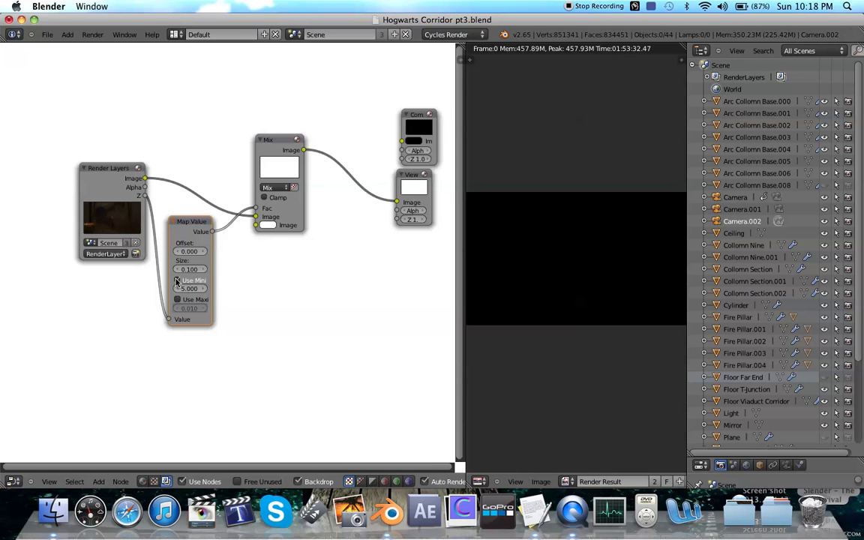
- Disable Use Minimum on the Map Value node and set its Size to 0.05
{"action": "left_click", "coordinate": [190, 270]}
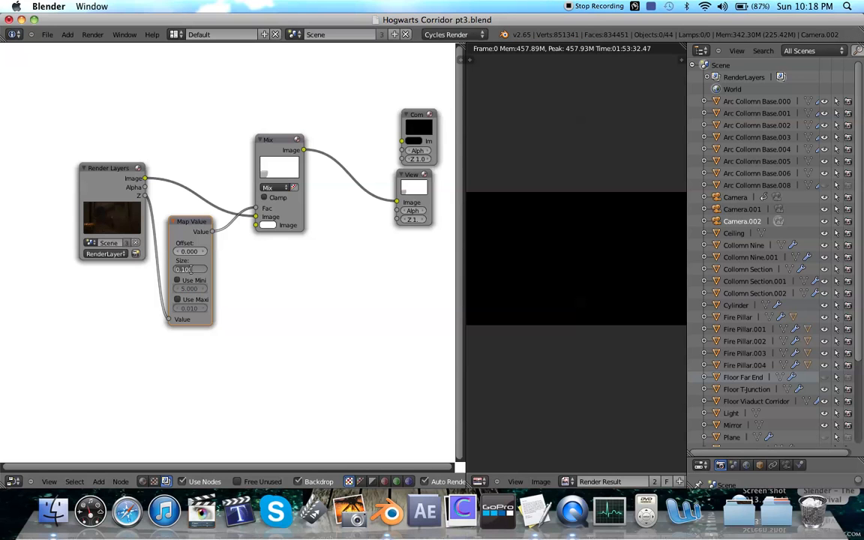
{"action": "type", "text": "0.05"}
{"action": "key", "text": "Return"}
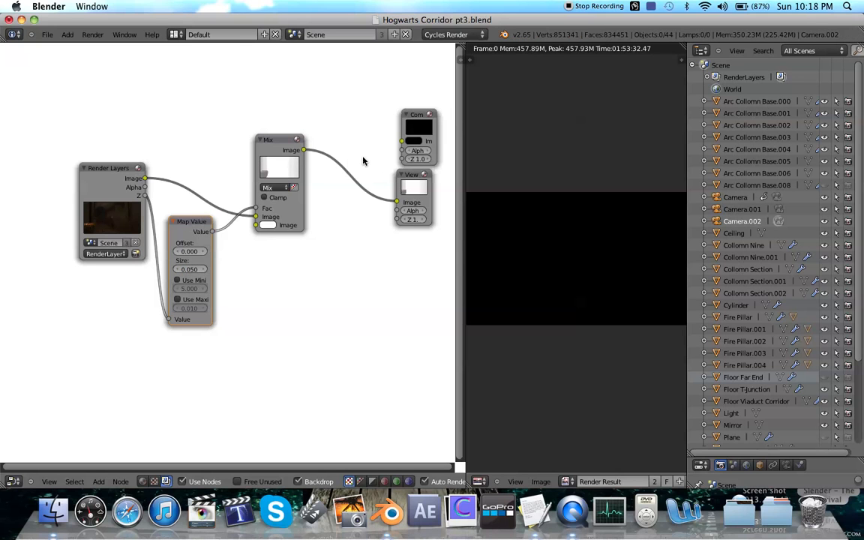
- Connect the Mix node's Image output to the Composite node and set the Map Value Size to 0.0005
{"action": "left_click_drag", "start_coordinate": [303, 150], "coordinate": [402, 141]}
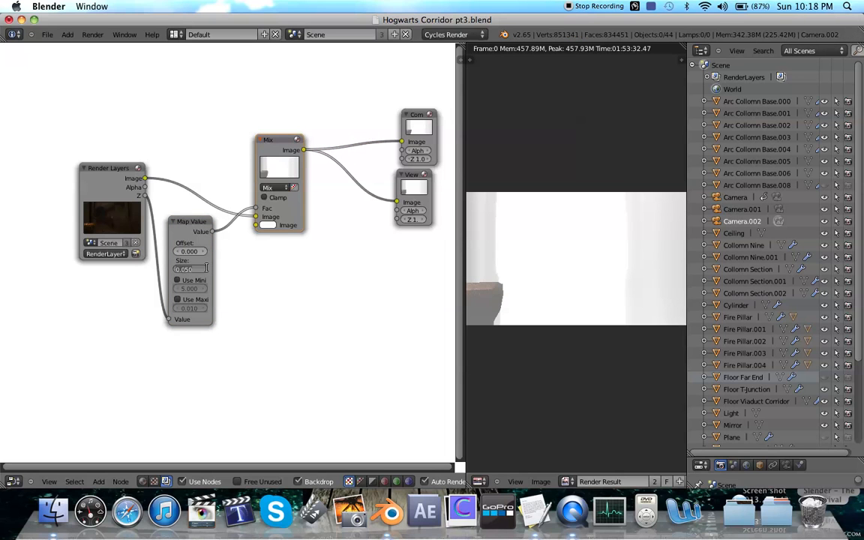
{"action": "type", "text": "0"}
{"action": "key", "text": "Return"}
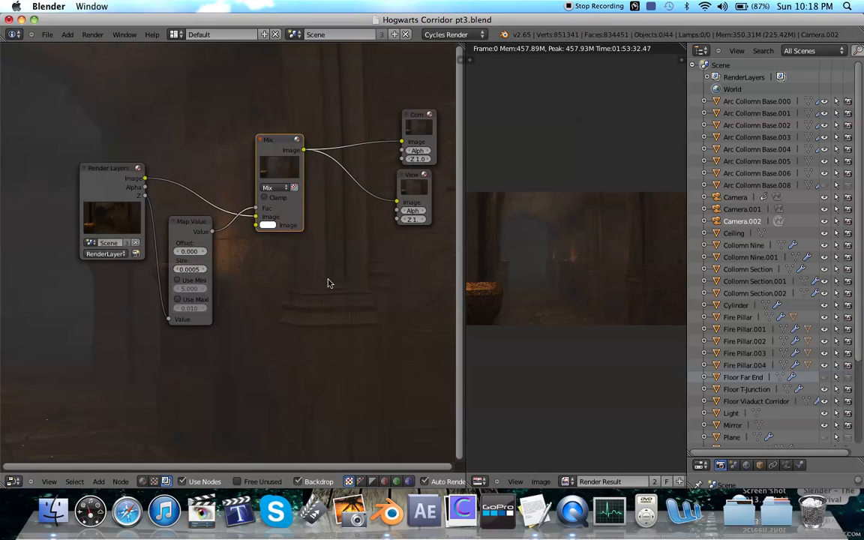
- Enlarge the render result view to examine the depth fog, and widen the node editor again
{"action": "scroll", "coordinate": [323, 231], "scroll_direction": "right", "scroll_amount": 1}
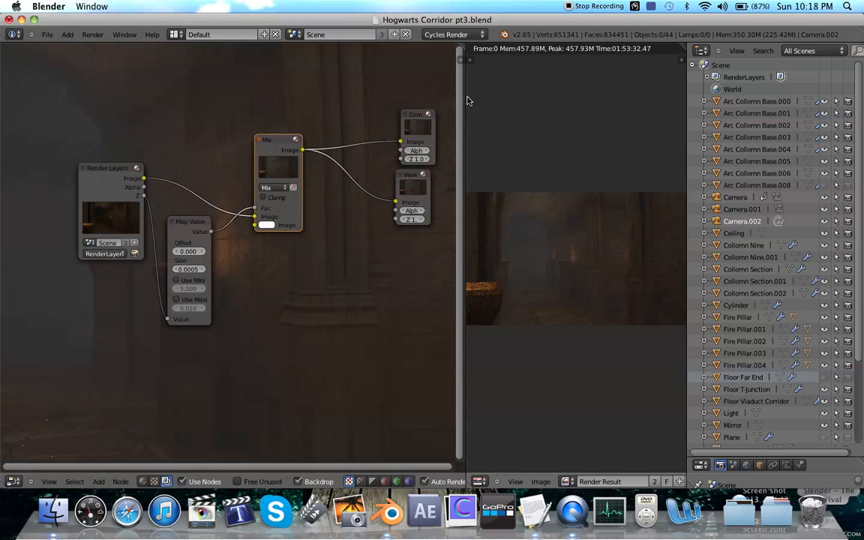
{"action": "left_click_drag", "start_coordinate": [465, 96], "coordinate": [81, 109]}
{"action": "scroll", "coordinate": [122, 121], "scroll_direction": "up", "scroll_amount": 3}
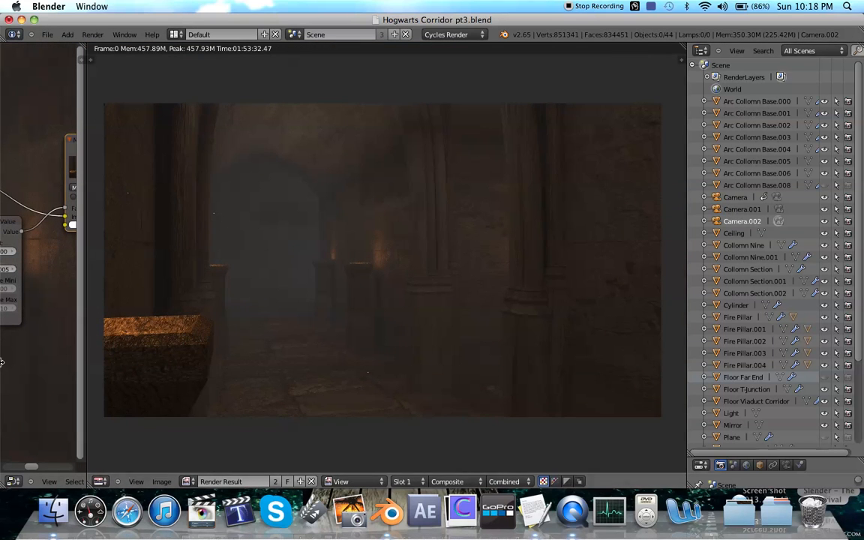
{"action": "left_click_drag", "start_coordinate": [86, 267], "coordinate": [598, 266]}
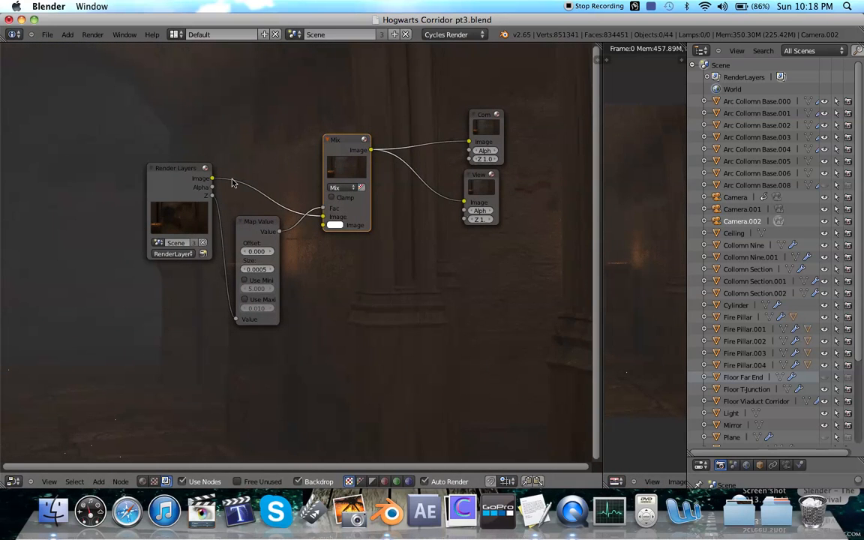
- Spread out the Render Layers, Mix and Map Value nodes so their links are easier to follow
{"action": "left_click_drag", "start_coordinate": [165, 176], "coordinate": [54, 158]}
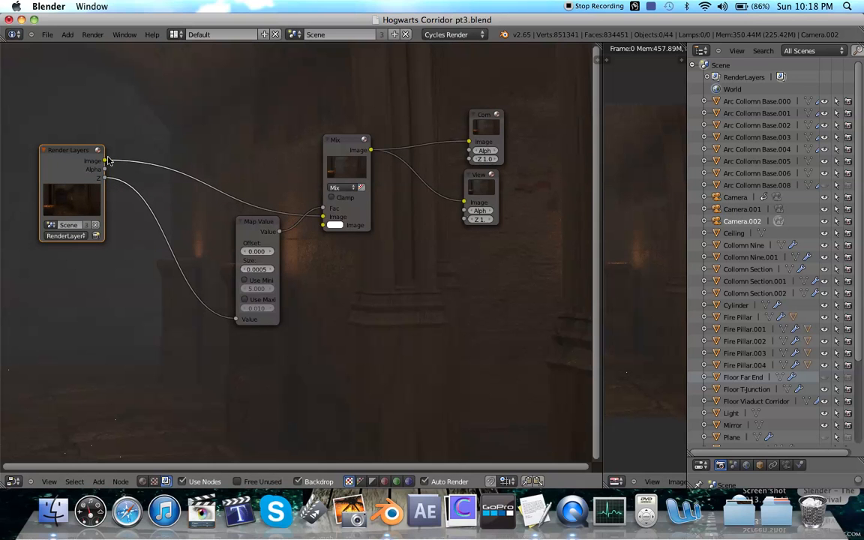
{"action": "left_click", "coordinate": [341, 146]}
{"action": "left_click_drag", "start_coordinate": [341, 145], "coordinate": [325, 122]}
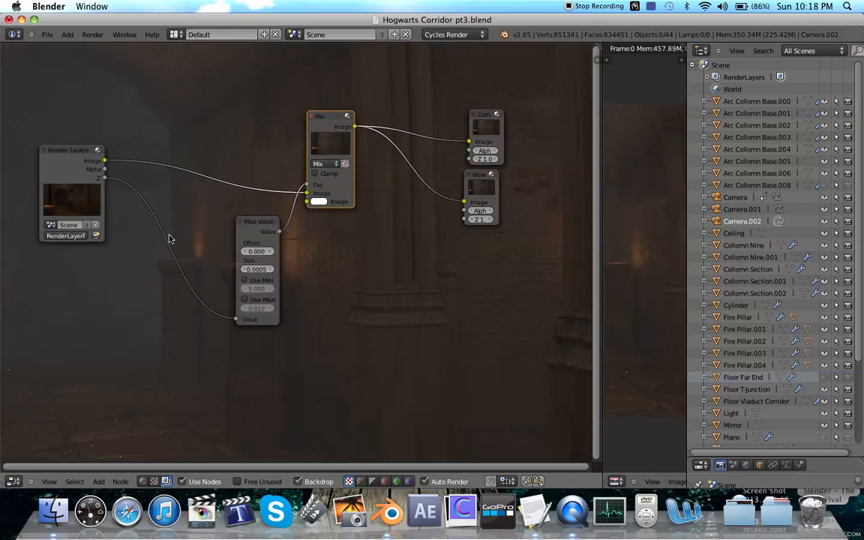
{"action": "left_click_drag", "start_coordinate": [258, 225], "coordinate": [227, 227]}
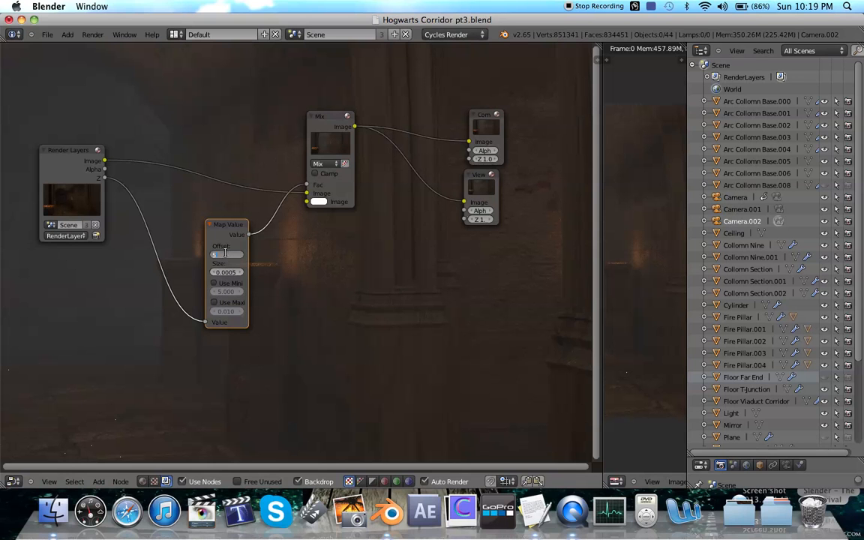
- Try an Offset of 5 on the Map Value node and change it to -5
{"action": "type", "text": "5"}
{"action": "key", "text": "Return"}
{"action": "double_click", "coordinate": [225, 253]}
{"action": "type", "text": "-5"}
{"action": "key", "text": "Return"}
- Enlarge the render result view and try darker greys and pure black as the Mix node's fog colour
{"action": "left_click_drag", "start_coordinate": [598, 120], "coordinate": [503, 144]}
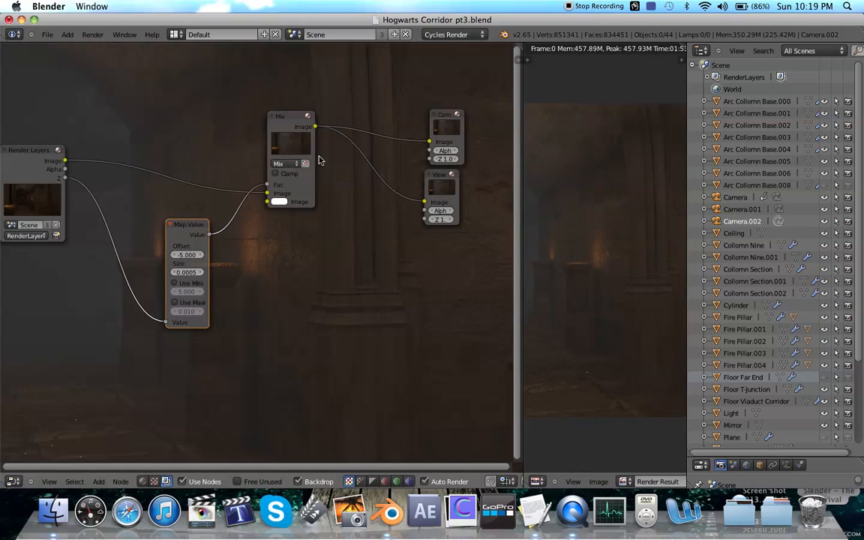
{"action": "left_click", "coordinate": [277, 202]}
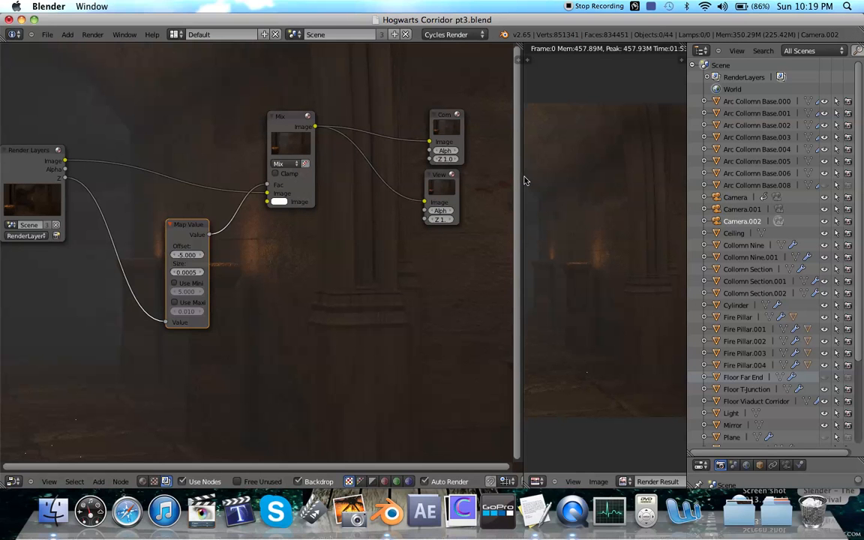
{"action": "left_click_drag", "start_coordinate": [522, 176], "coordinate": [272, 174]}
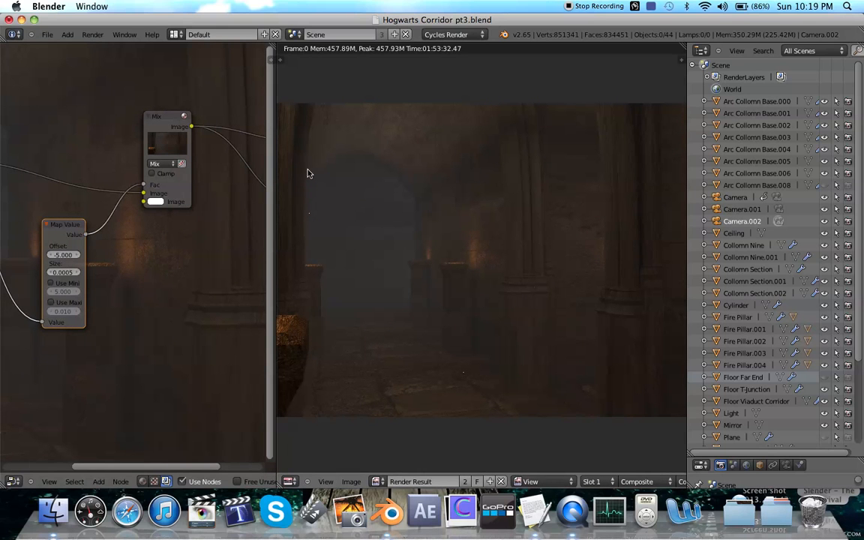
{"action": "left_click", "coordinate": [154, 201]}
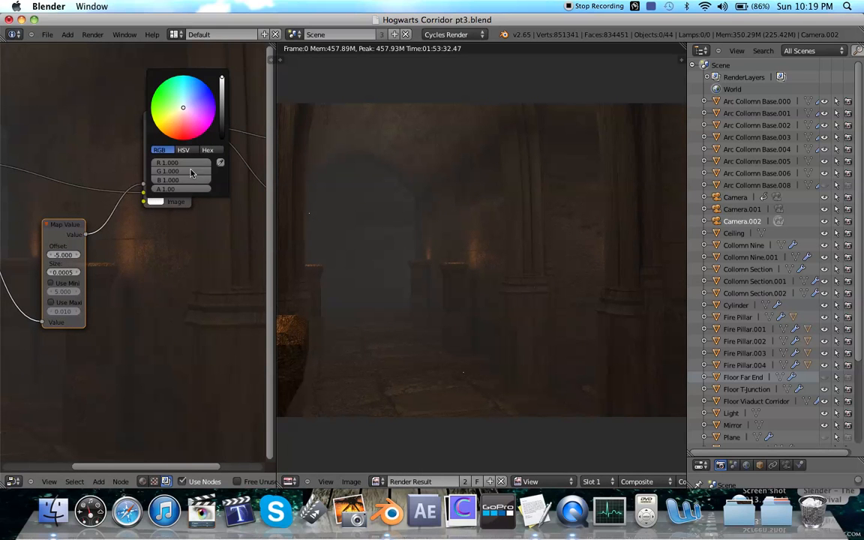
{"action": "left_click", "coordinate": [222, 106]}
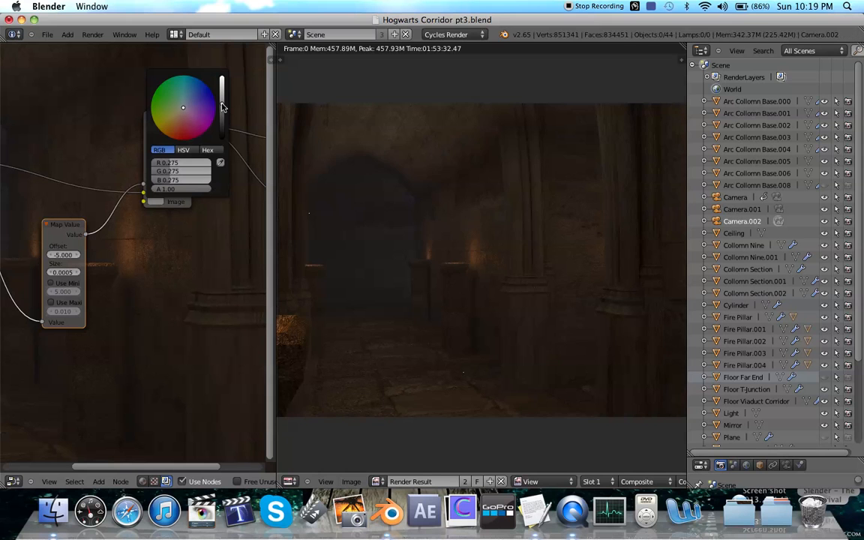
{"action": "left_click_drag", "start_coordinate": [222, 112], "coordinate": [222, 147]}
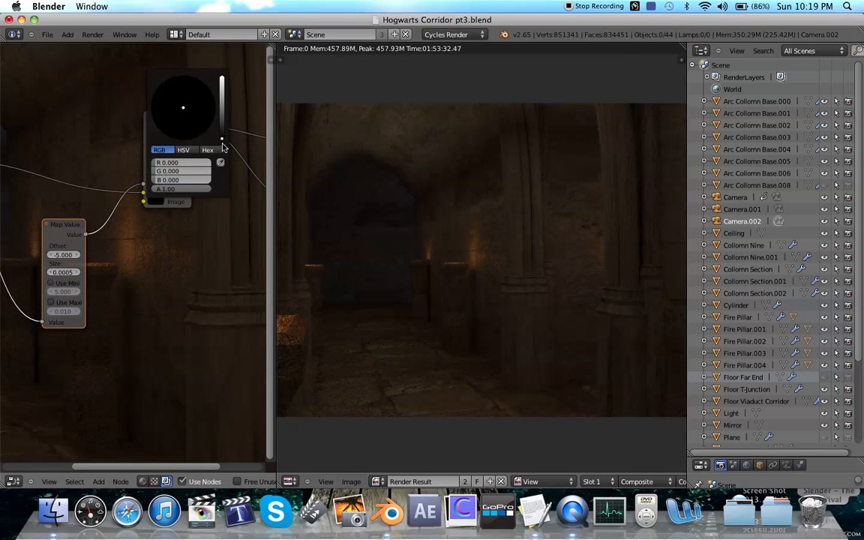
{"action": "left_click_drag", "start_coordinate": [222, 131], "coordinate": [222, 108]}
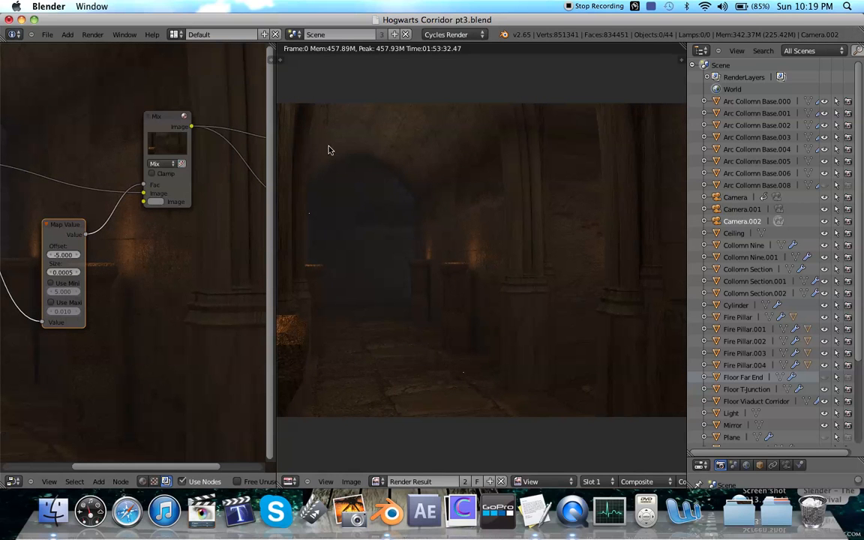
- Set the Mix node's fog colour to a faintly bluish grey of R 0.363, G 0.361, B 0.372
{"action": "left_click", "coordinate": [157, 202]}
{"action": "left_click", "coordinate": [223, 102]}
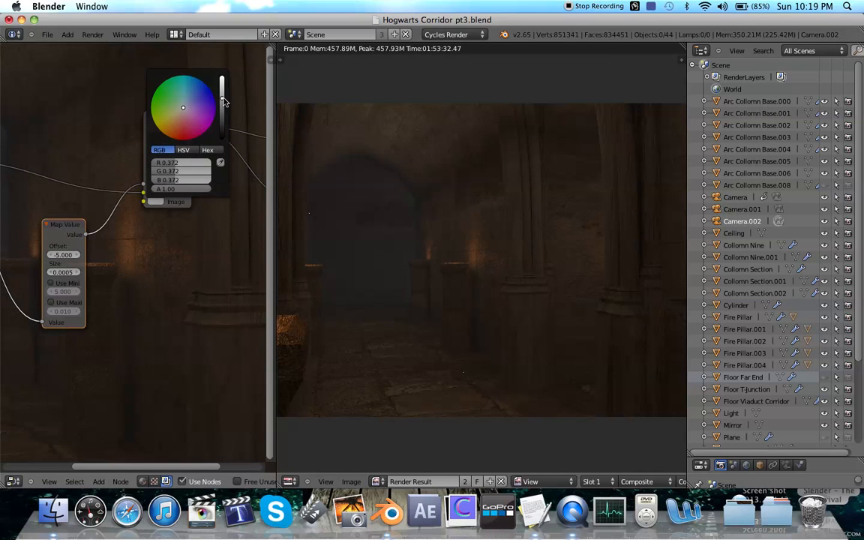
{"action": "left_click_drag", "start_coordinate": [180, 111], "coordinate": [165, 153]}
{"action": "left_click_drag", "start_coordinate": [217, 135], "coordinate": [184, 110]}
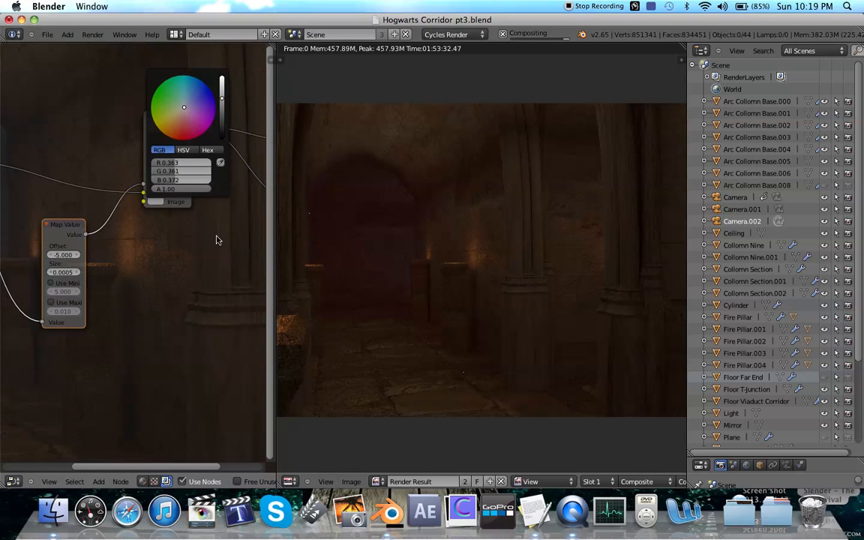
- Widen the node editor and move the Map Value, Mix and Render Layers nodes away from the output nodes to make room
{"action": "left_click_drag", "start_coordinate": [276, 210], "coordinate": [622, 217]}
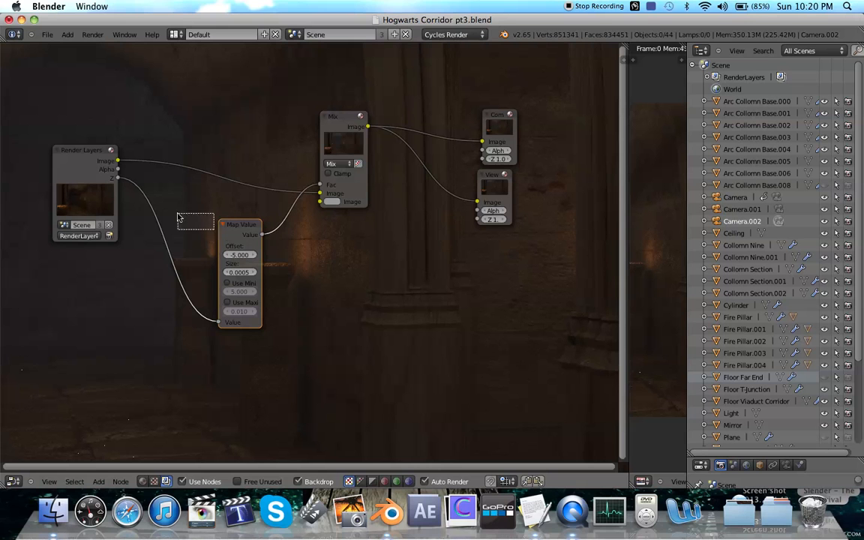
{"action": "left_click_drag", "start_coordinate": [234, 235], "coordinate": [150, 210]}
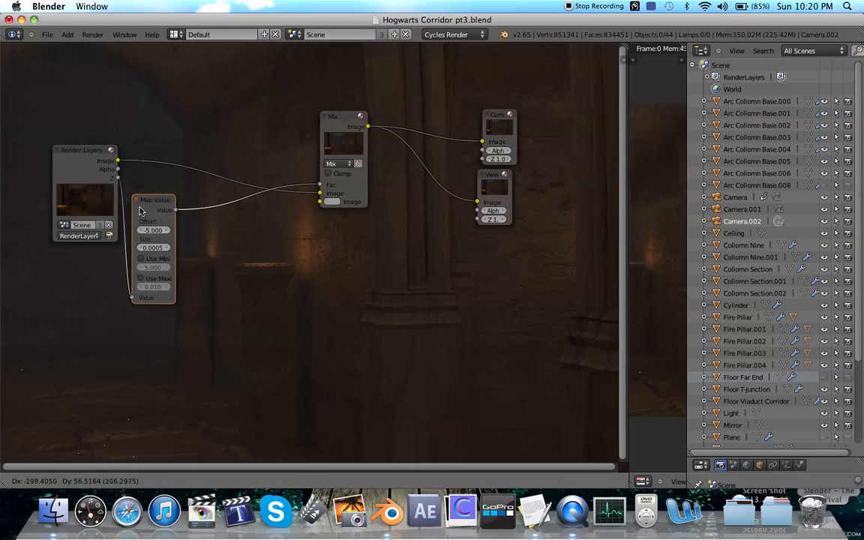
{"action": "left_click_drag", "start_coordinate": [345, 141], "coordinate": [214, 131]}
{"action": "left_click_drag", "start_coordinate": [60, 172], "coordinate": [10, 172]}
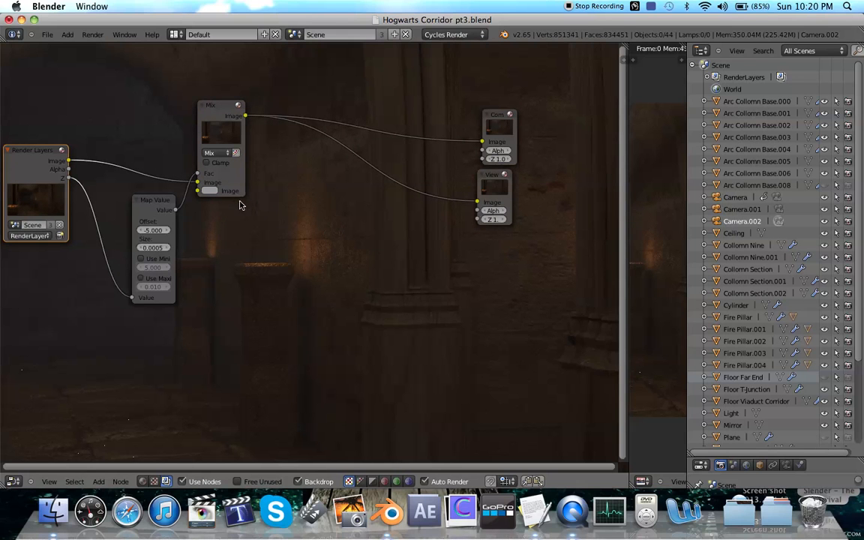
- Add a Color Balance node and connect its Image output to the Viewer and Composite nodes in place of the Mix output
{"action": "key", "text": "shift+a"}
{"action": "mouse_move", "coordinate": [232, 203]}
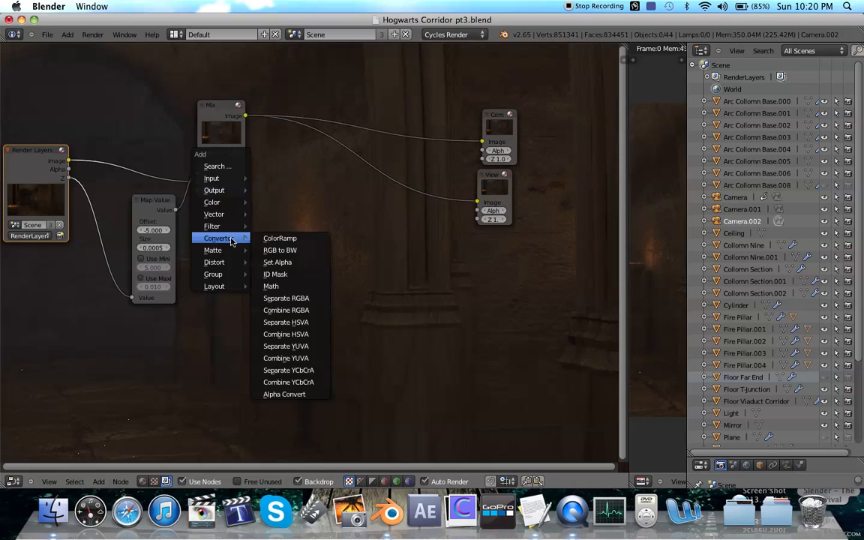
{"action": "mouse_move", "coordinate": [223, 174]}
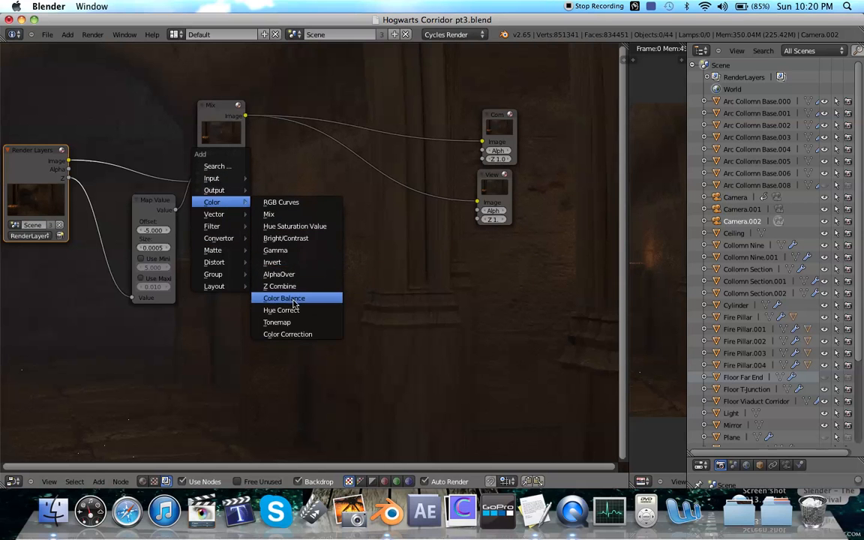
{"action": "left_click", "coordinate": [283, 298]}
{"action": "left_click_drag", "start_coordinate": [477, 201], "coordinate": [455, 184]}
{"action": "left_click_drag", "start_coordinate": [482, 141], "coordinate": [437, 180]}
{"action": "left_click_drag", "start_coordinate": [468, 288], "coordinate": [480, 210]}
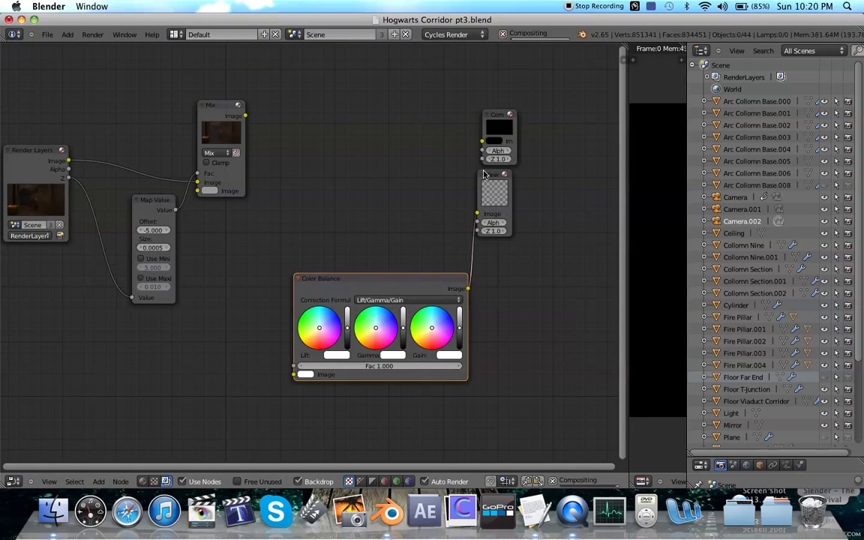
{"action": "left_click_drag", "start_coordinate": [482, 141], "coordinate": [467, 289]}
- Place the Color Balance node between the Mix and output nodes and connect the Mix Image output to its Image input
{"action": "left_click_drag", "start_coordinate": [419, 252], "coordinate": [380, 135]}
{"action": "left_click_drag", "start_coordinate": [364, 282], "coordinate": [336, 126]}
{"action": "left_click_drag", "start_coordinate": [245, 116], "coordinate": [266, 217]}
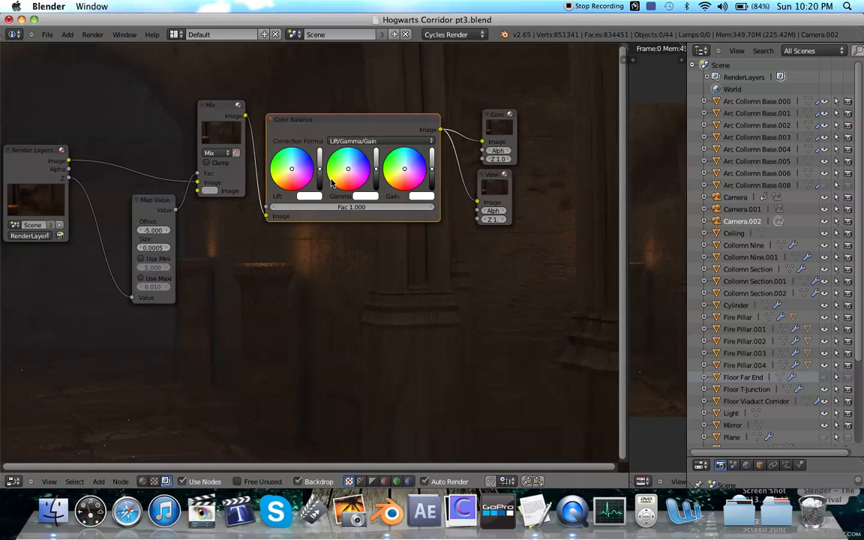
- Try a light blue Gamma tint and a warm orange Gain tint on the Color Balance node, and reset both
{"action": "mouse_move", "coordinate": [281, 165]}
{"action": "left_mouse_down"}
{"action": "mouse_move", "coordinate": [286, 162]}
{"action": "mouse_move", "coordinate": [276, 176]}
{"action": "mouse_move", "coordinate": [294, 179]}
{"action": "mouse_move", "coordinate": [301, 164]}
{"action": "mouse_move", "coordinate": [293, 169]}
{"action": "left_mouse_up"}
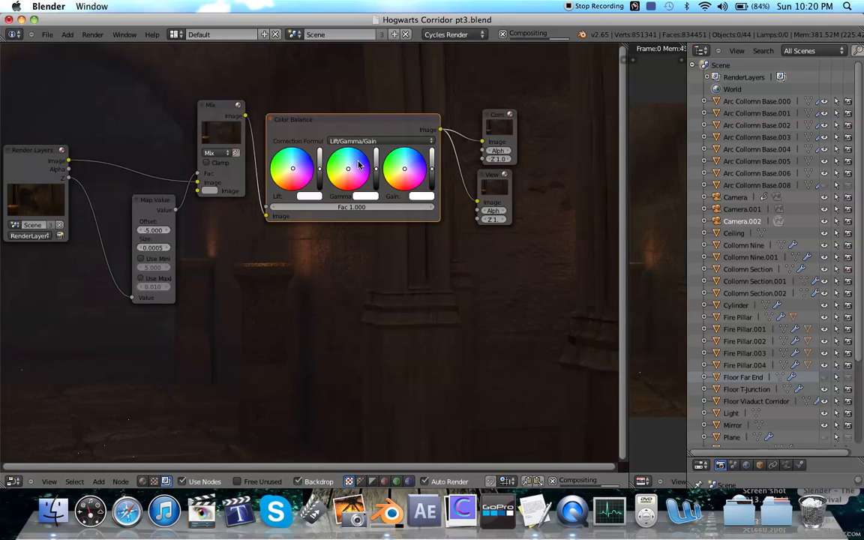
{"action": "left_click_drag", "start_coordinate": [351, 163], "coordinate": [350, 160]}
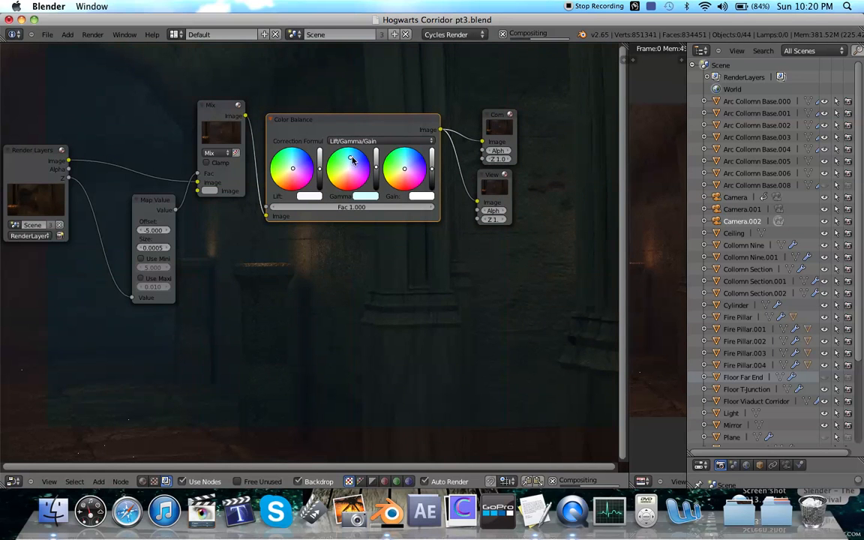
{"action": "left_click_drag", "start_coordinate": [401, 169], "coordinate": [403, 181]}
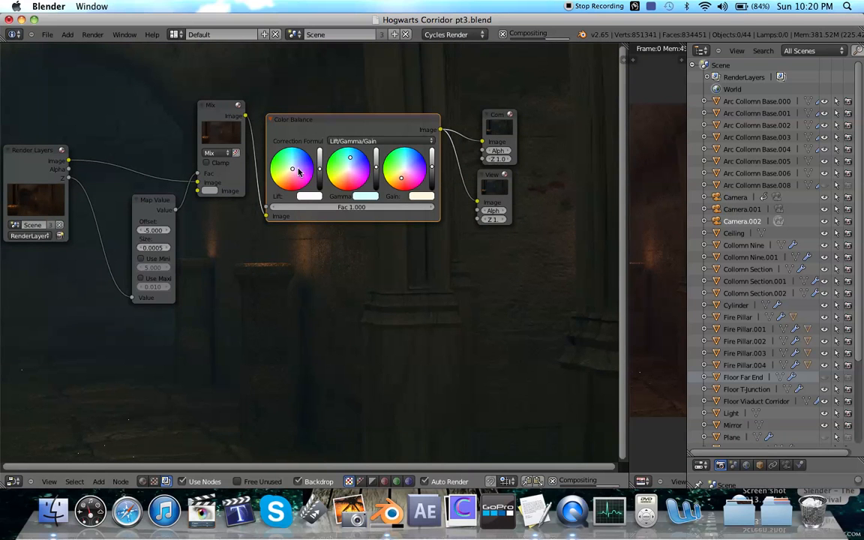
{"action": "key", "text": "BackSpace"}
{"action": "key", "text": "BackSpace"}
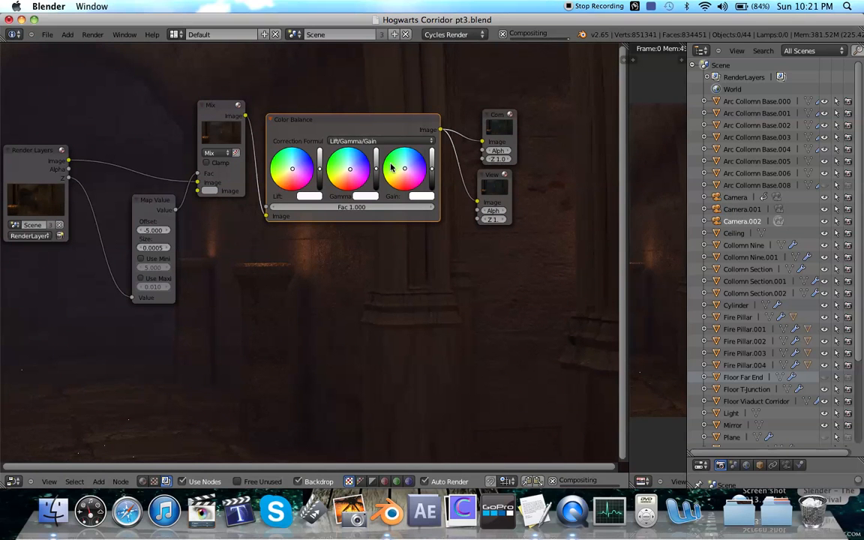
- Try a warm yellow Gamma tint and a light blue Gain tint on the Color Balance node
{"action": "scroll", "coordinate": [347, 169], "scroll_direction": "up", "scroll_amount": 4}
{"action": "scroll", "coordinate": [339, 164], "scroll_direction": "up", "scroll_amount": 5}
{"action": "scroll", "coordinate": [339, 164], "scroll_direction": "right", "scroll_amount": 4}
{"action": "scroll", "coordinate": [340, 164], "scroll_direction": "left", "scroll_amount": 3}
{"action": "left_click_drag", "start_coordinate": [338, 163], "coordinate": [337, 198]}
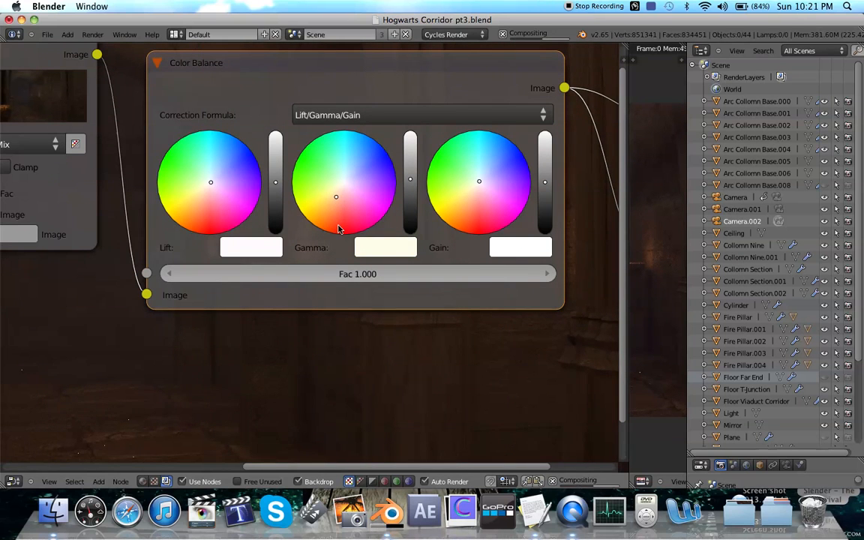
{"action": "scroll", "coordinate": [338, 229], "scroll_direction": "down", "scroll_amount": 4}
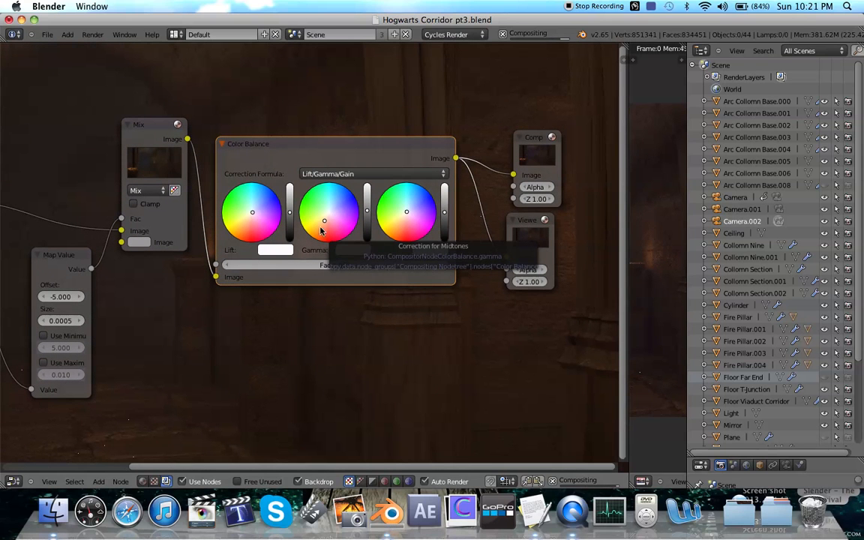
{"action": "left_click_drag", "start_coordinate": [405, 209], "coordinate": [412, 205]}
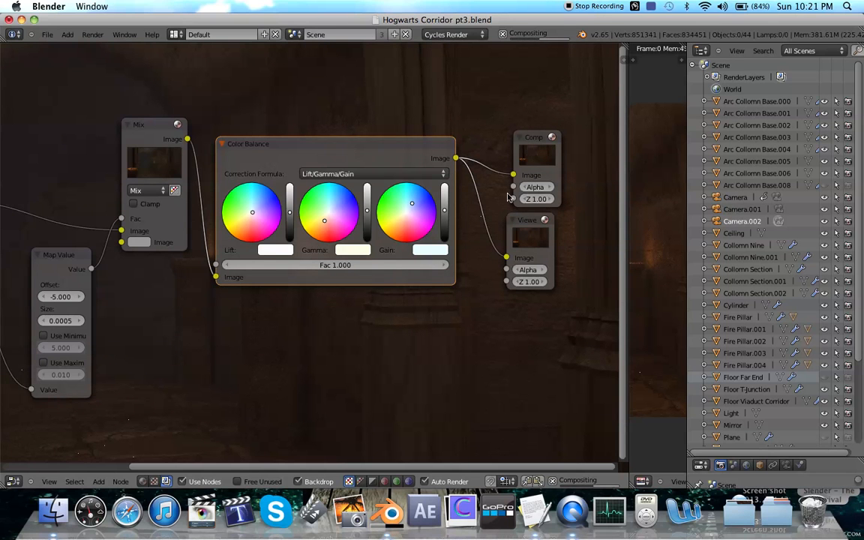
- Tint the Color Balance node's Gamma a very pale blue and its Gain a pale yellow
{"action": "scroll", "coordinate": [508, 197], "scroll_direction": "down", "scroll_amount": 1}
{"action": "scroll", "coordinate": [499, 194], "scroll_direction": "up", "scroll_amount": 2}
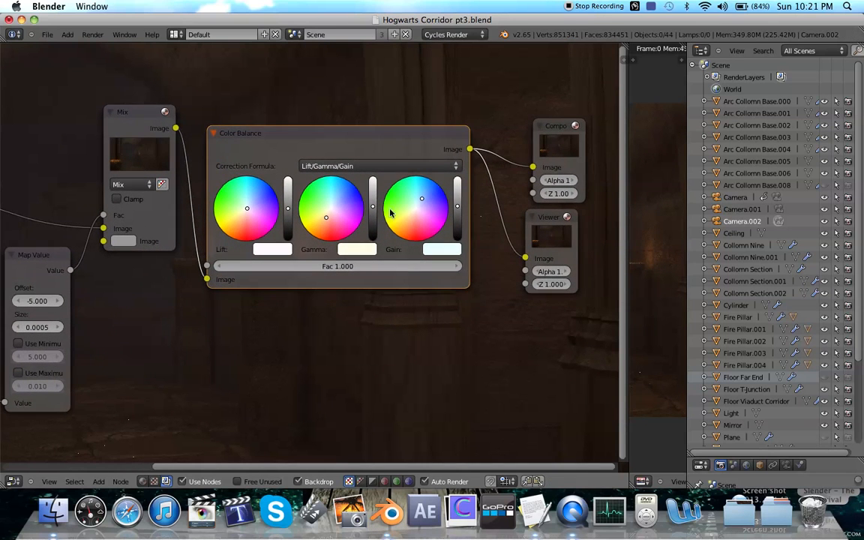
{"action": "left_click", "coordinate": [342, 197]}
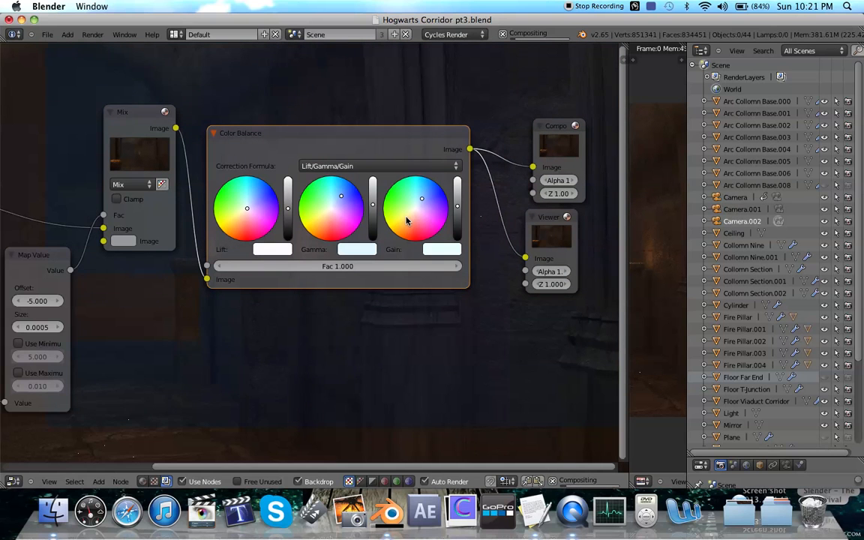
{"action": "left_click_drag", "start_coordinate": [412, 219], "coordinate": [410, 219]}
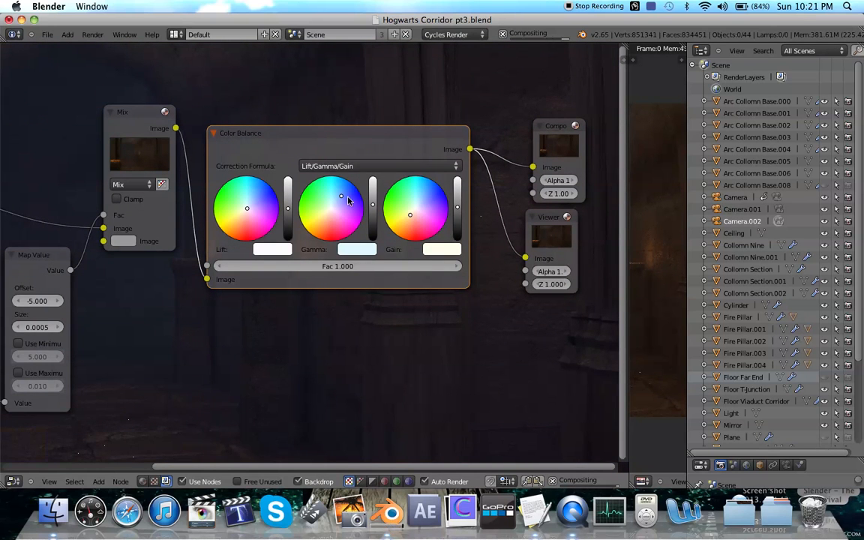
{"action": "left_click_drag", "start_coordinate": [407, 213], "coordinate": [406, 211]}
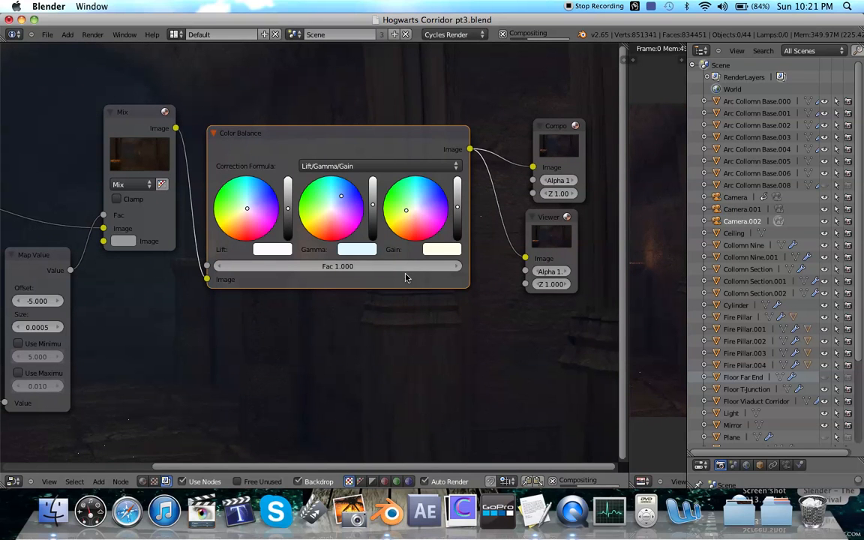
{"action": "middle_click_drag", "start_coordinate": [406, 277], "coordinate": [391, 306]}
{"action": "mouse_move", "coordinate": [571, 275]}
{"action": "left_mouse_down"}
{"action": "mouse_move", "coordinate": [137, 264]}
{"action": "mouse_move", "coordinate": [582, 263]}
{"action": "left_mouse_up"}
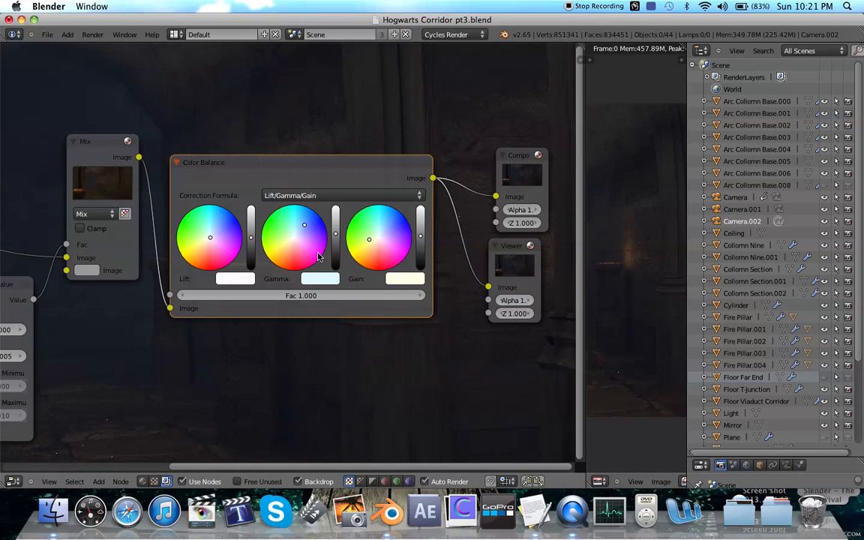
{"action": "left_click", "coordinate": [300, 232]}
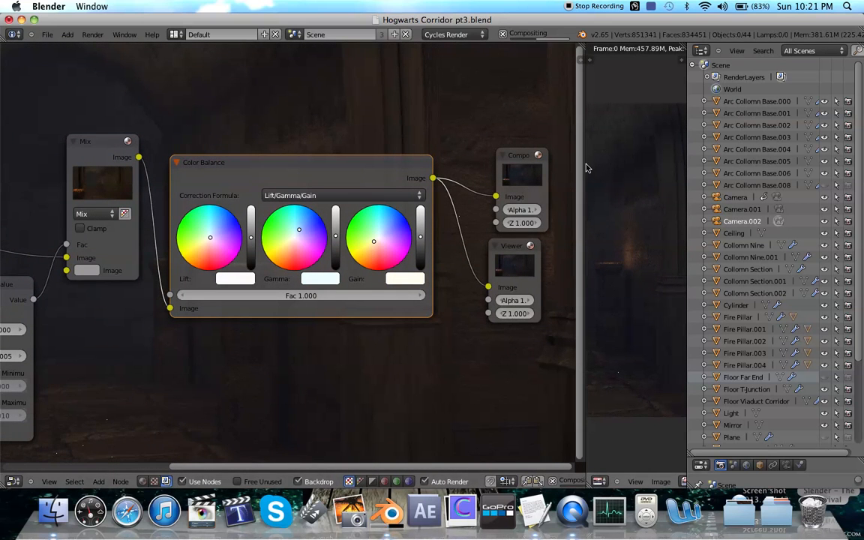
- Widen the node editor and move the Composite and Viewer nodes farther from Color Balance to make room for another node
{"action": "left_click_drag", "start_coordinate": [584, 188], "coordinate": [618, 150]}
{"action": "scroll", "coordinate": [502, 131], "scroll_direction": "down", "scroll_amount": 4}
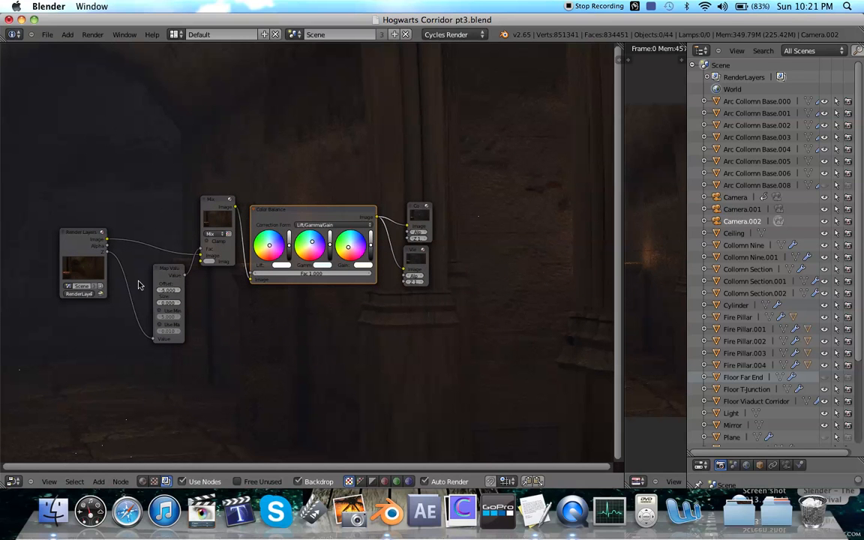
{"action": "left_click_drag", "start_coordinate": [433, 215], "coordinate": [488, 206]}
{"action": "left_click_drag", "start_coordinate": [424, 220], "coordinate": [534, 182]}
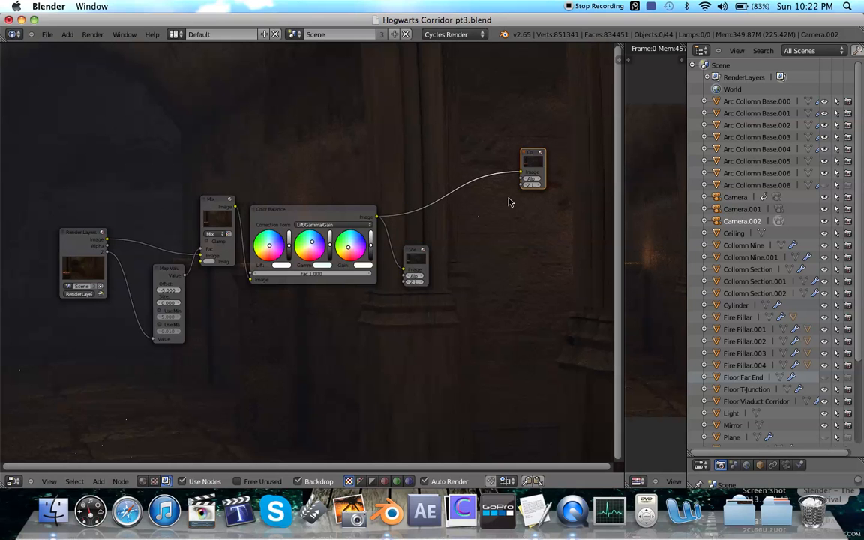
{"action": "left_click_drag", "start_coordinate": [422, 264], "coordinate": [559, 247]}
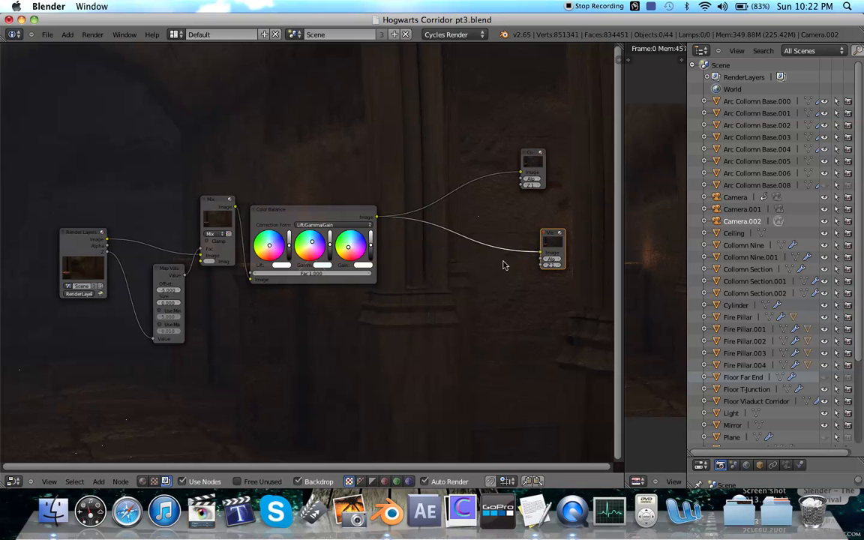
- Insert a Lens Distortion node between Color Balance and Composite, and disconnect the Viewer node from Color Balance
{"action": "key", "text": "shift+a"}
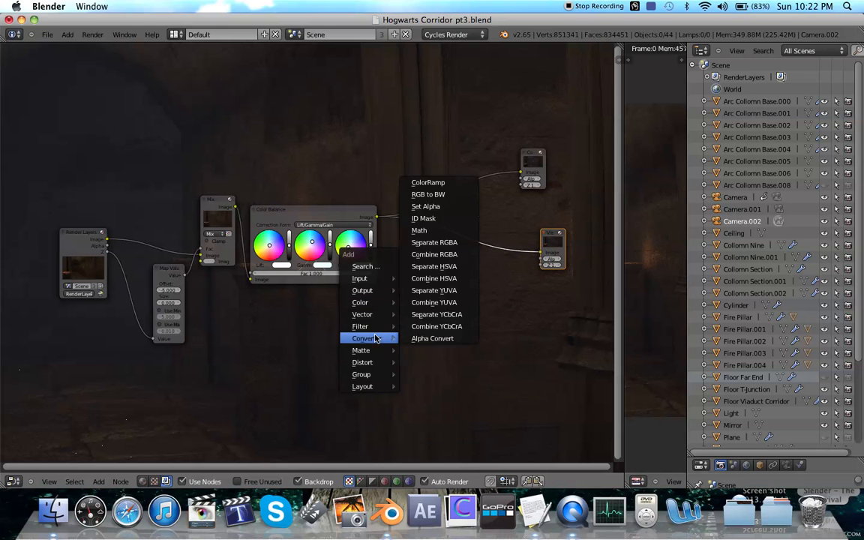
{"action": "mouse_move", "coordinate": [374, 330]}
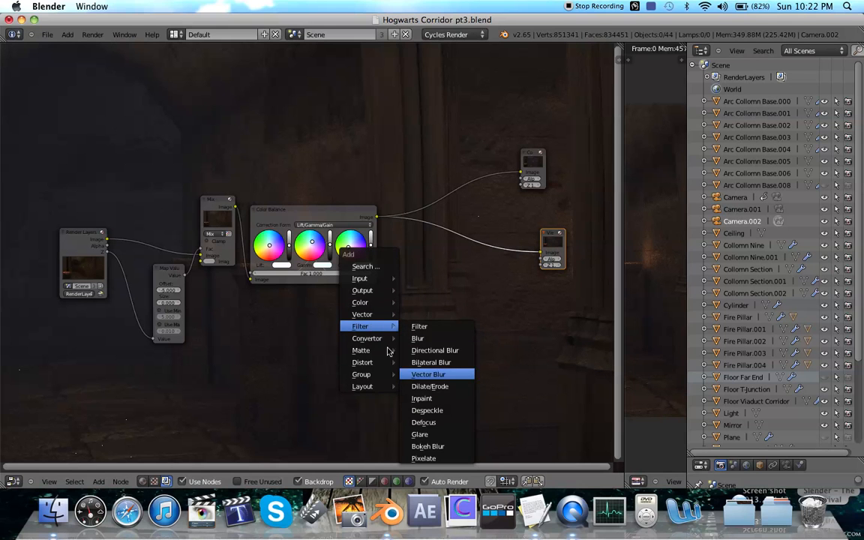
{"action": "mouse_move", "coordinate": [388, 355]}
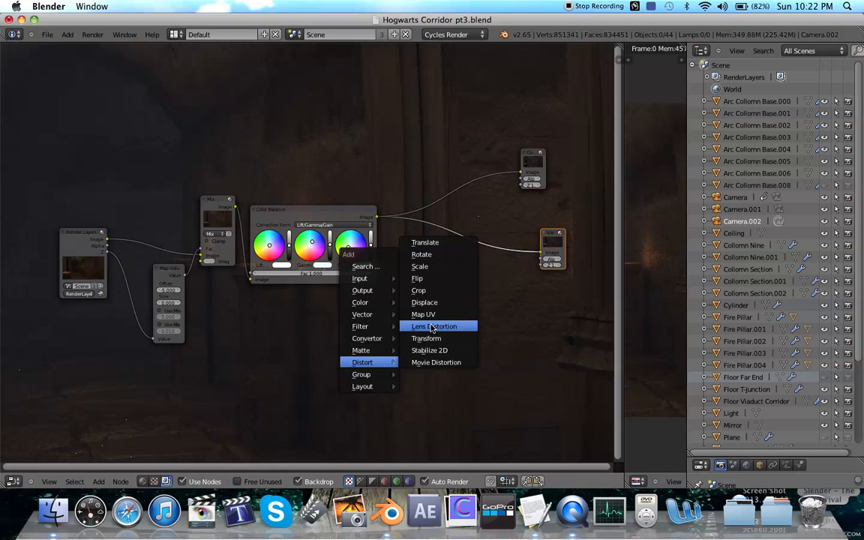
{"action": "left_click", "coordinate": [432, 327]}
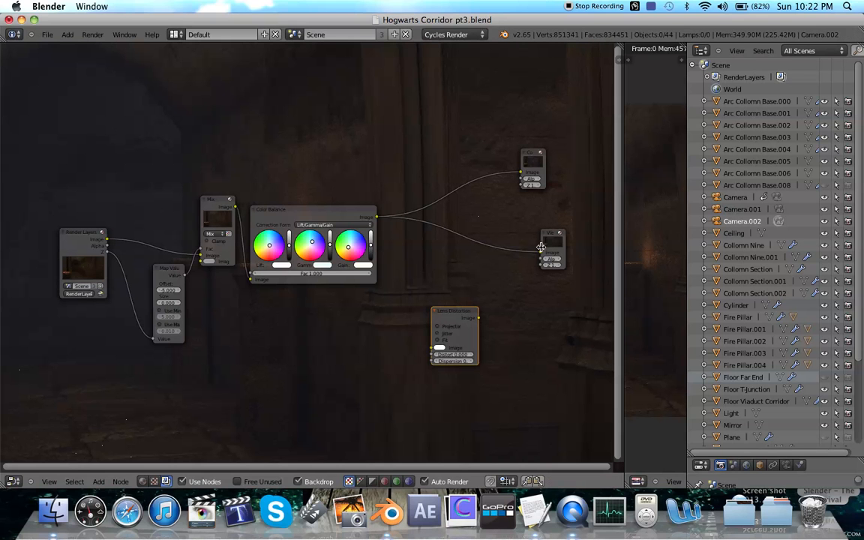
{"action": "left_click_drag", "start_coordinate": [450, 320], "coordinate": [444, 176]}
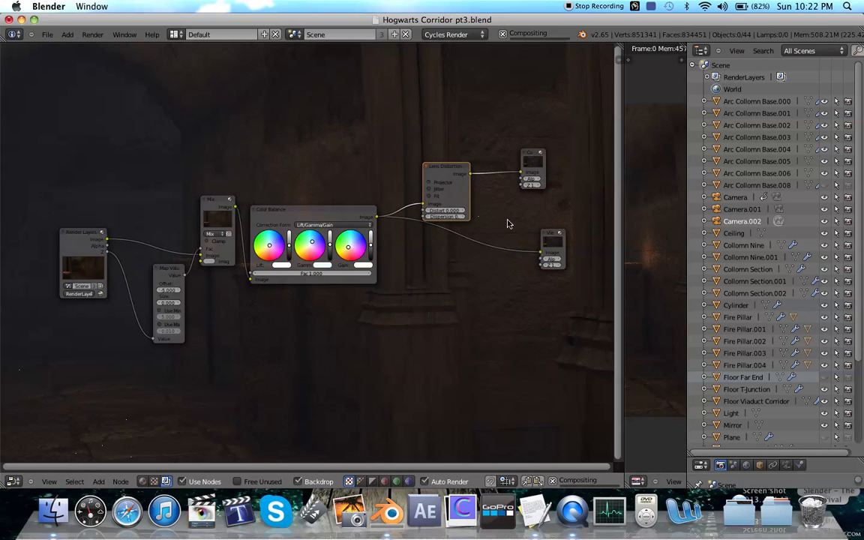
{"action": "left_click_drag", "start_coordinate": [540, 253], "coordinate": [508, 273]}
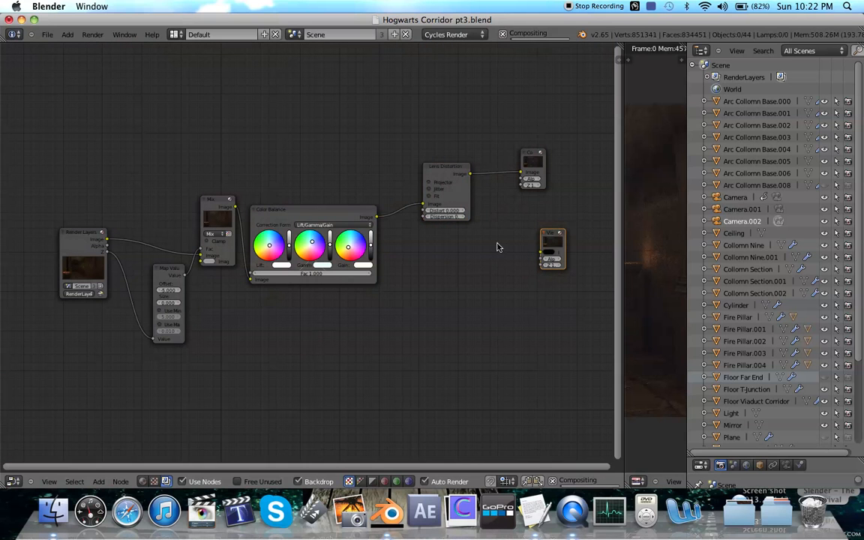
{"action": "left_click_drag", "start_coordinate": [444, 171], "coordinate": [400, 207]}
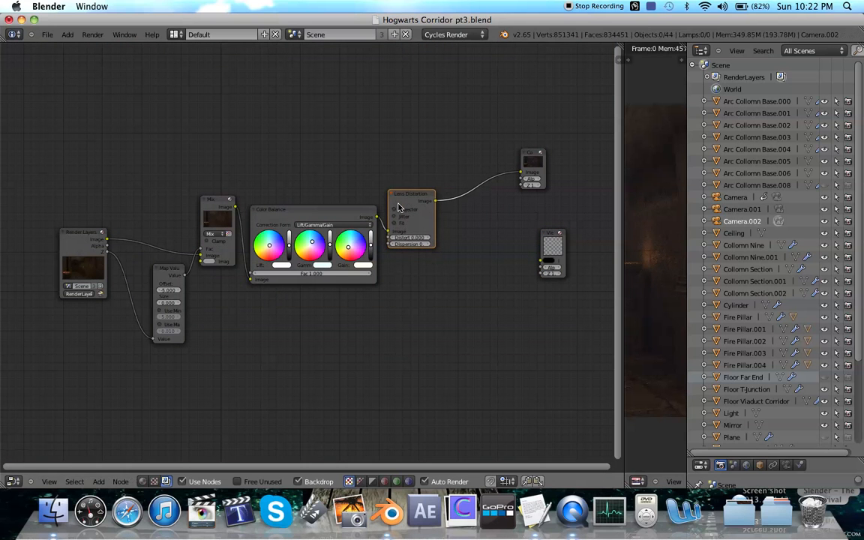
- Add a Math node set to Greater Than and insert it between Lens Distortion and Composite
{"action": "scroll", "coordinate": [417, 273], "scroll_direction": "up", "scroll_amount": 6}
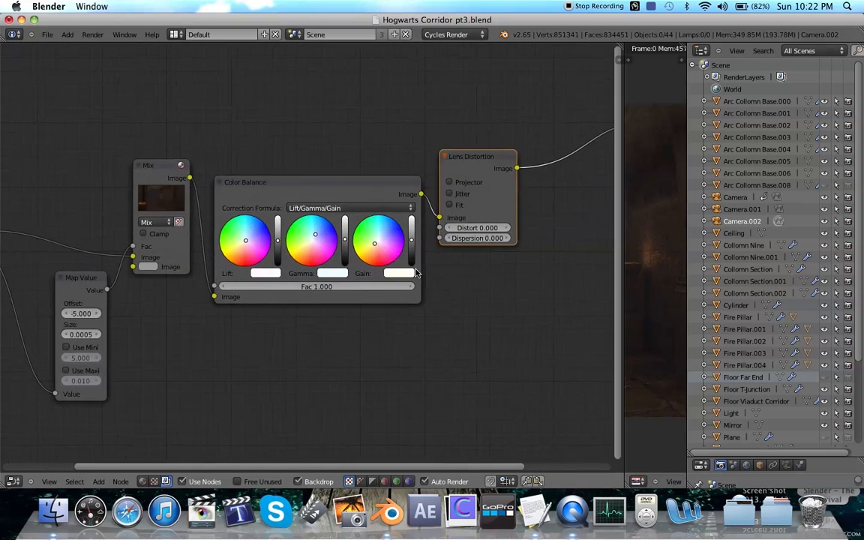
{"action": "scroll", "coordinate": [417, 273], "scroll_direction": "up", "scroll_amount": 7, "text": "ctrl"}
{"action": "scroll", "coordinate": [418, 273], "scroll_direction": "down", "scroll_amount": 10, "text": "ctrl"}
{"action": "scroll", "coordinate": [418, 273], "scroll_direction": "up", "scroll_amount": 3, "text": "shift"}
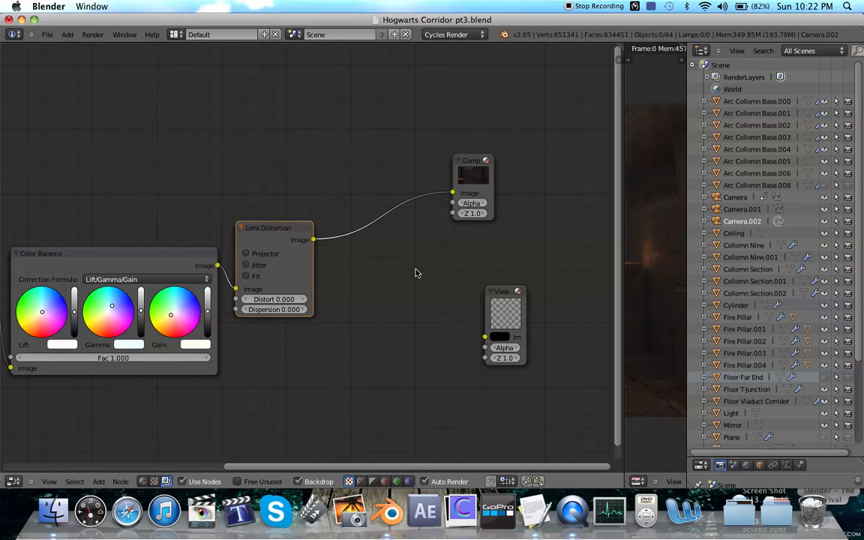
{"action": "key", "text": "shift+a"}
{"action": "mouse_move", "coordinate": [371, 269]}
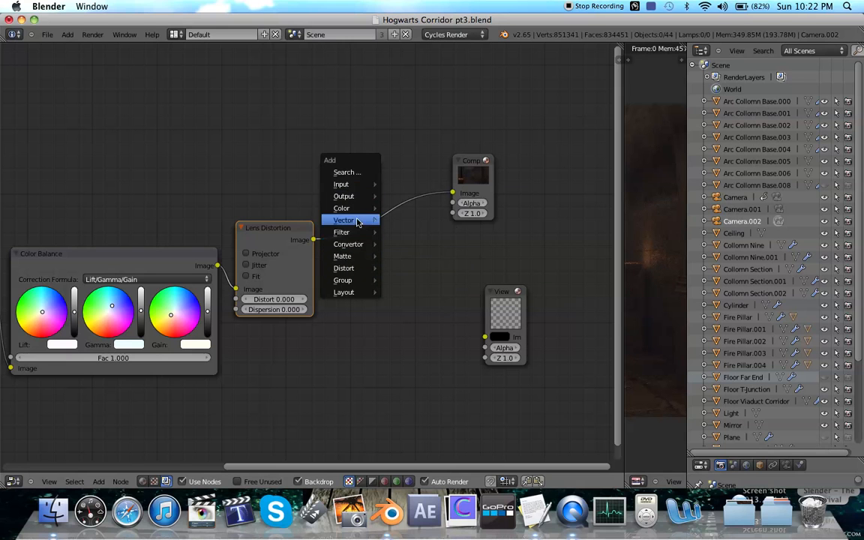
{"action": "mouse_move", "coordinate": [369, 223]}
{"action": "mouse_move", "coordinate": [356, 237]}
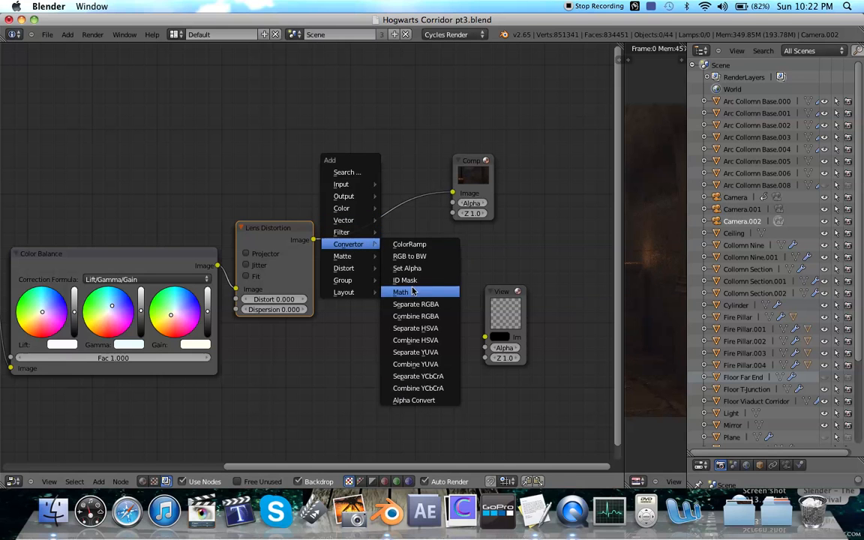
{"action": "left_click", "coordinate": [413, 291]}
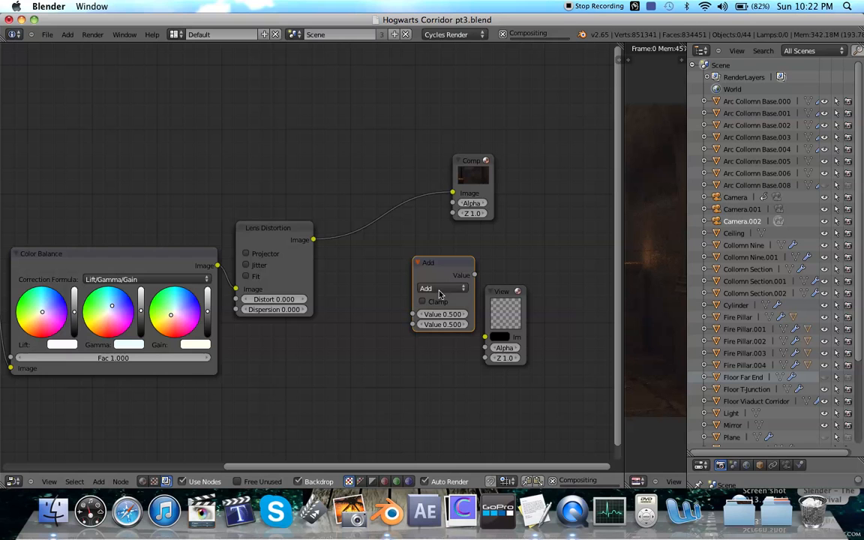
{"action": "left_click", "coordinate": [441, 288]}
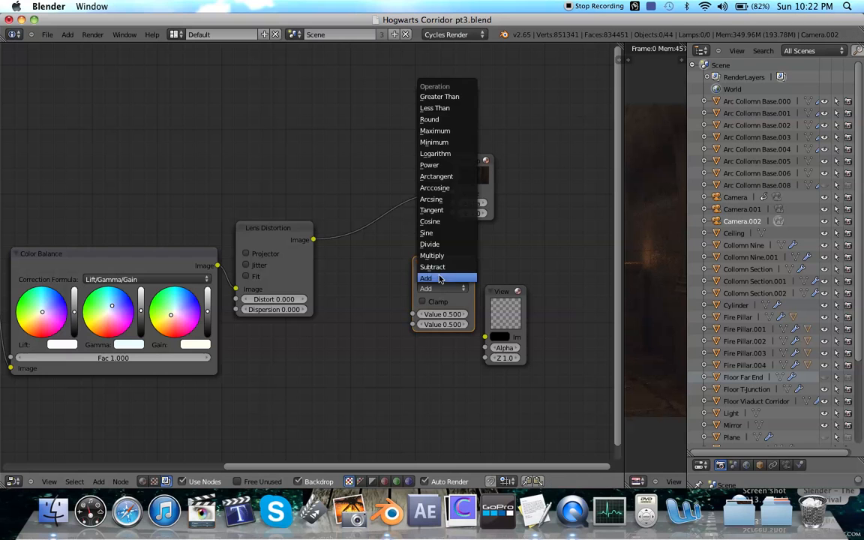
{"action": "left_click", "coordinate": [445, 97]}
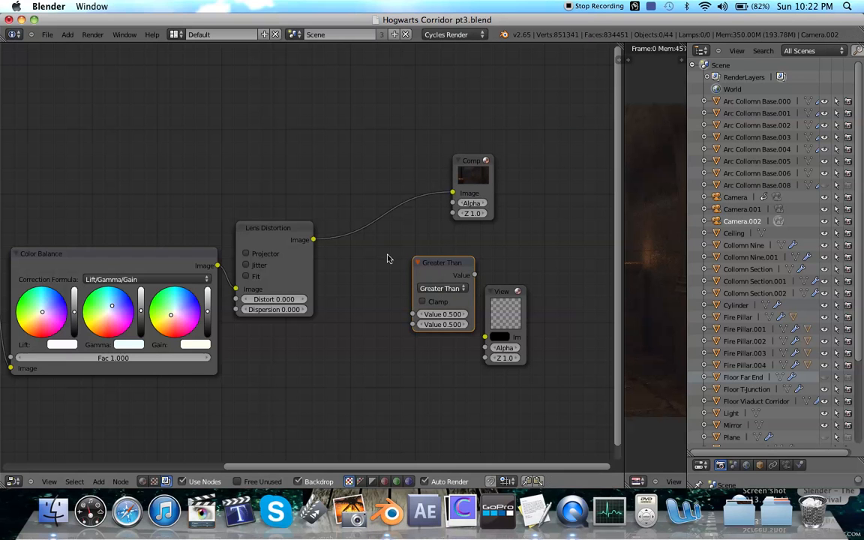
{"action": "left_click_drag", "start_coordinate": [428, 279], "coordinate": [355, 234]}
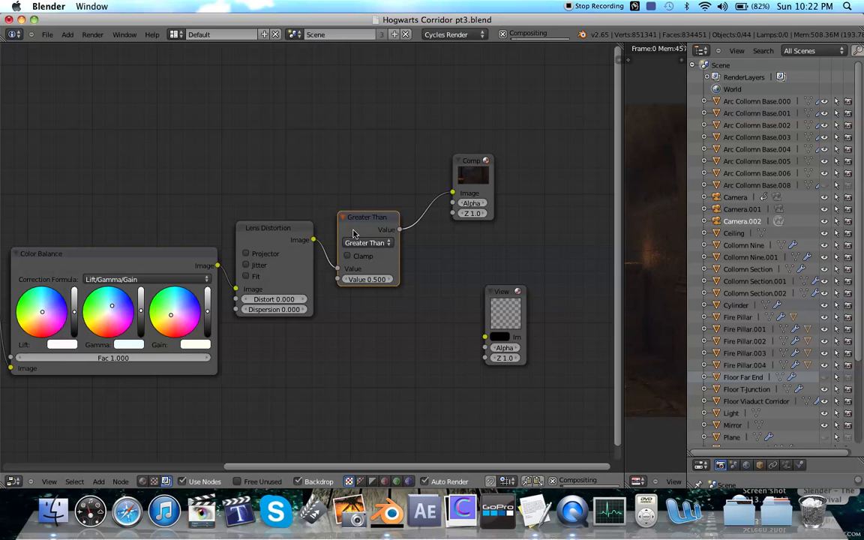
- Insert a Blur node between Greater Than and Composite, and move Composite farther away to make room
{"action": "key", "text": "shift+a"}
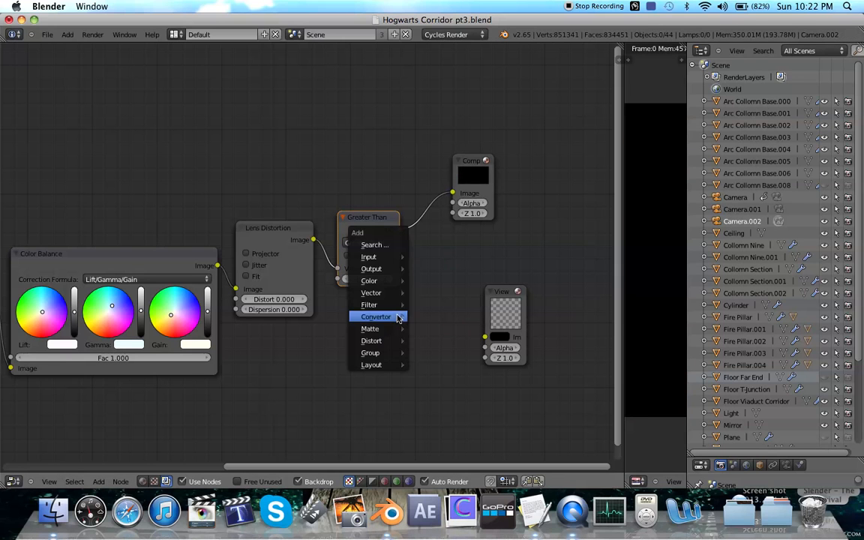
{"action": "mouse_move", "coordinate": [388, 281]}
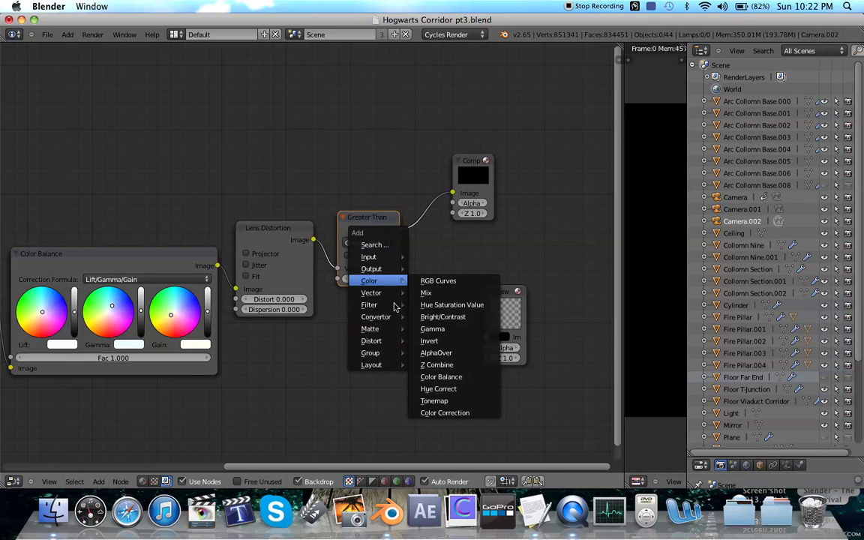
{"action": "mouse_move", "coordinate": [394, 304]}
{"action": "left_click", "coordinate": [430, 316]}
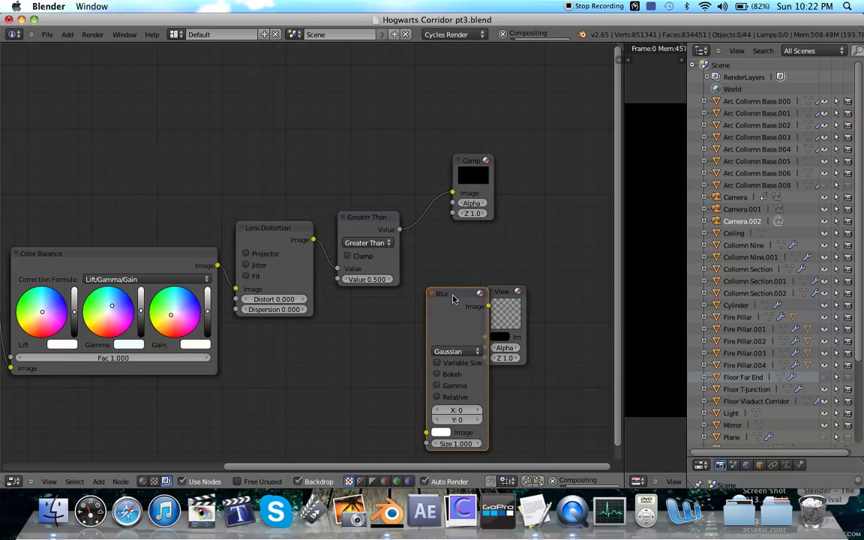
{"action": "left_click_drag", "start_coordinate": [447, 313], "coordinate": [432, 225]}
{"action": "left_click_drag", "start_coordinate": [471, 179], "coordinate": [565, 180]}
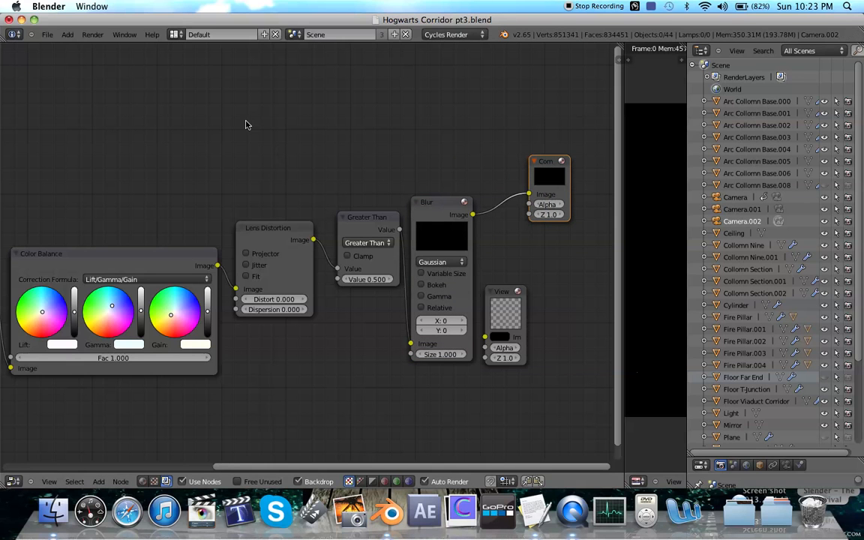
{"action": "scroll", "coordinate": [471, 197], "scroll_direction": "right", "scroll_amount": 4}
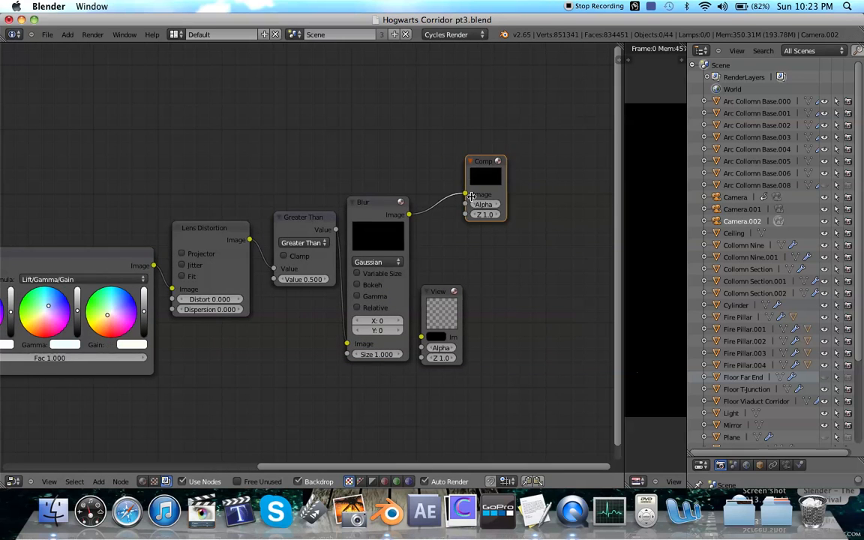
{"action": "left_click_drag", "start_coordinate": [477, 180], "coordinate": [522, 181]}
- Insert a Mix node between Blur and Composite, and link the Color Balance image to its second image input
{"action": "key", "text": "shift+a"}
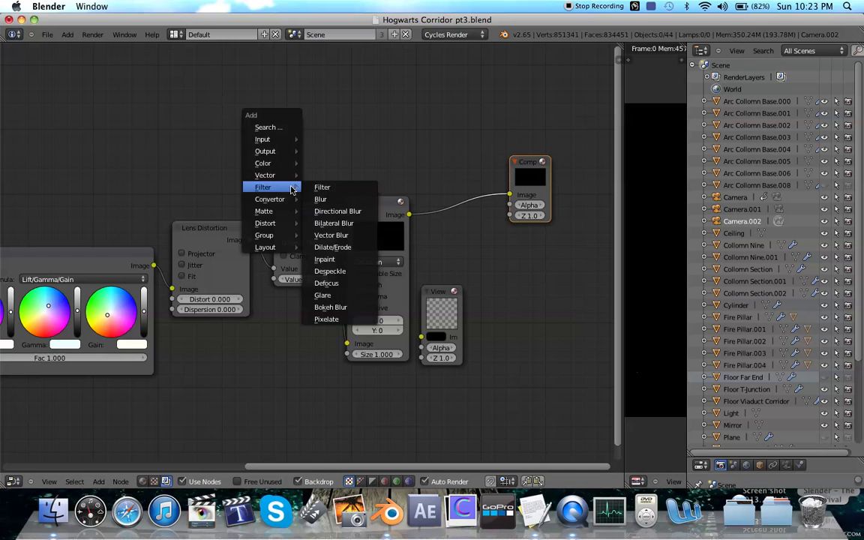
{"action": "mouse_move", "coordinate": [283, 163]}
{"action": "left_click", "coordinate": [349, 176]}
{"action": "left_click_drag", "start_coordinate": [407, 162], "coordinate": [463, 176]}
{"action": "left_click_drag", "start_coordinate": [351, 174], "coordinate": [437, 167]}
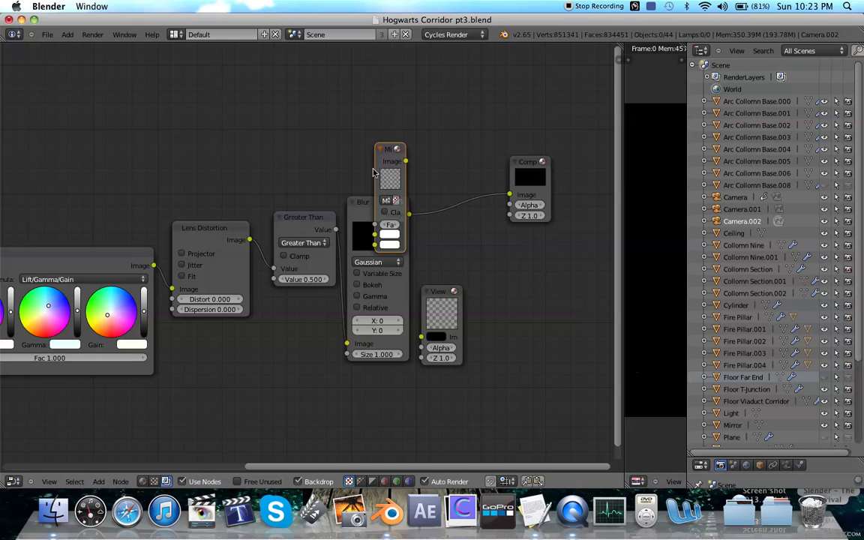
{"action": "left_click_drag", "start_coordinate": [376, 169], "coordinate": [329, 169]}
{"action": "left_click_drag", "start_coordinate": [376, 198], "coordinate": [463, 179]}
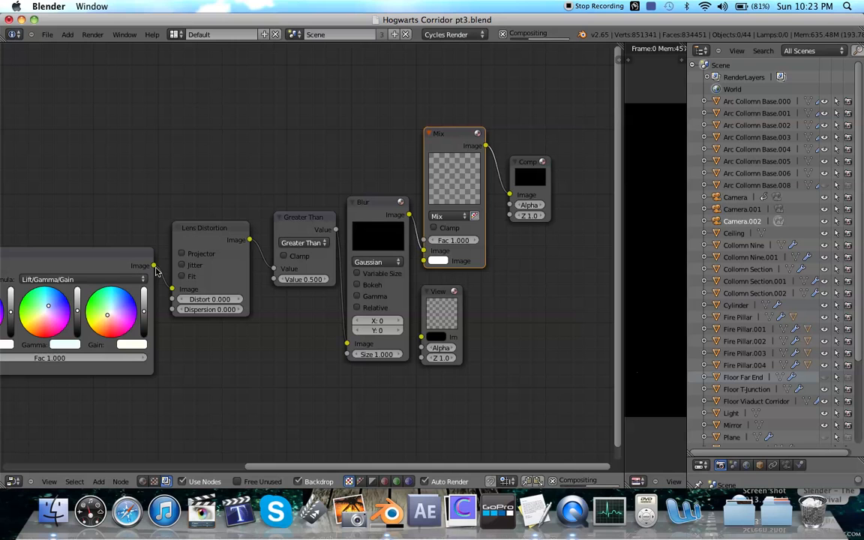
{"action": "left_click_drag", "start_coordinate": [153, 266], "coordinate": [413, 223]}
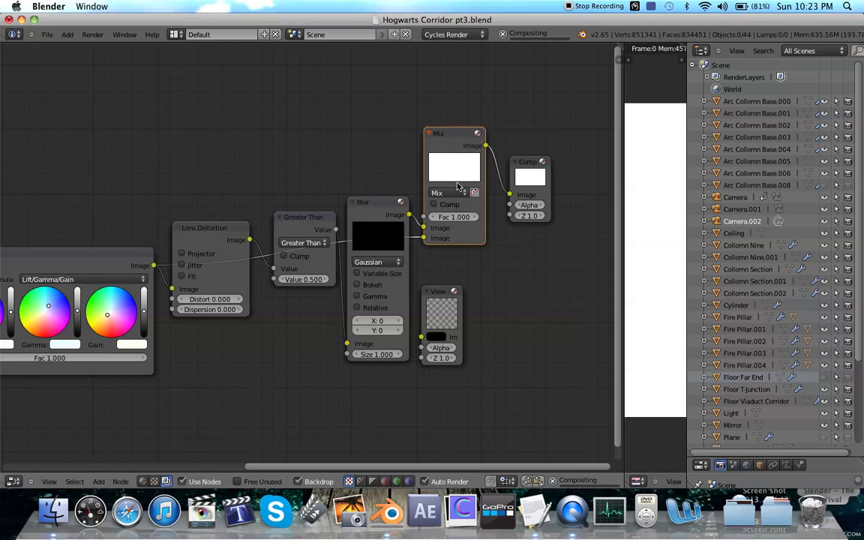
{"action": "mouse_move", "coordinate": [458, 178]}
{"action": "left_mouse_down"}
{"action": "mouse_move", "coordinate": [464, 193]}
{"action": "mouse_move", "coordinate": [463, 180]}
{"action": "left_mouse_up"}
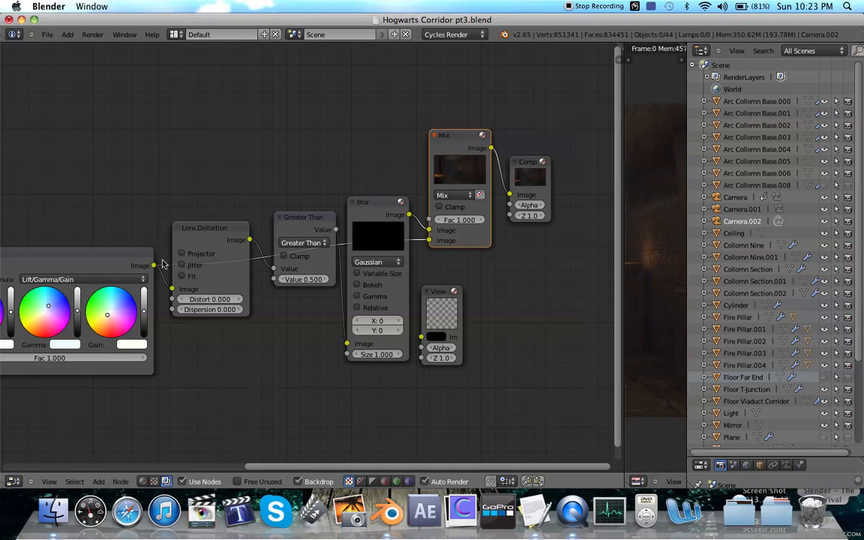
- Lower the Lens Distortion, Greater Than and Blur nodes, and swap the Mix inputs so Color Balance feeds the first and Blur the second
{"action": "left_click_drag", "start_coordinate": [201, 243], "coordinate": [203, 323]}
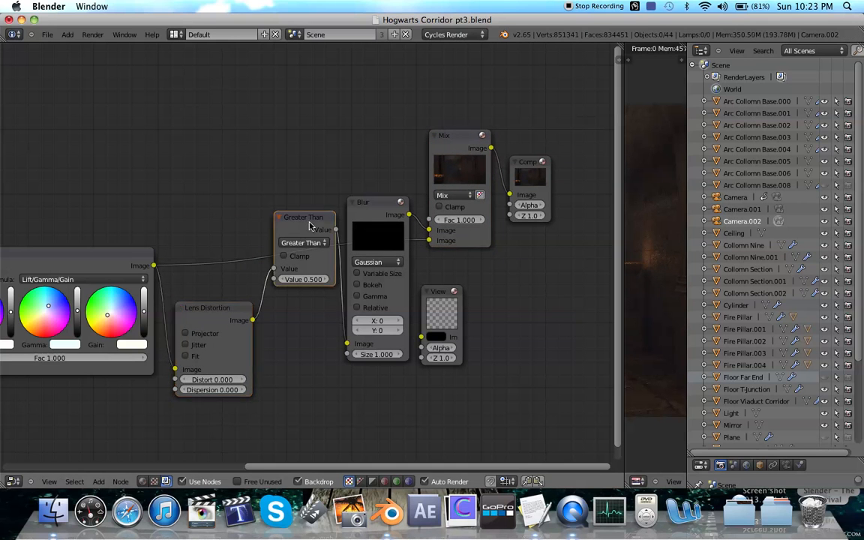
{"action": "left_click_drag", "start_coordinate": [310, 226], "coordinate": [308, 278]}
{"action": "left_click_drag", "start_coordinate": [378, 233], "coordinate": [376, 295]}
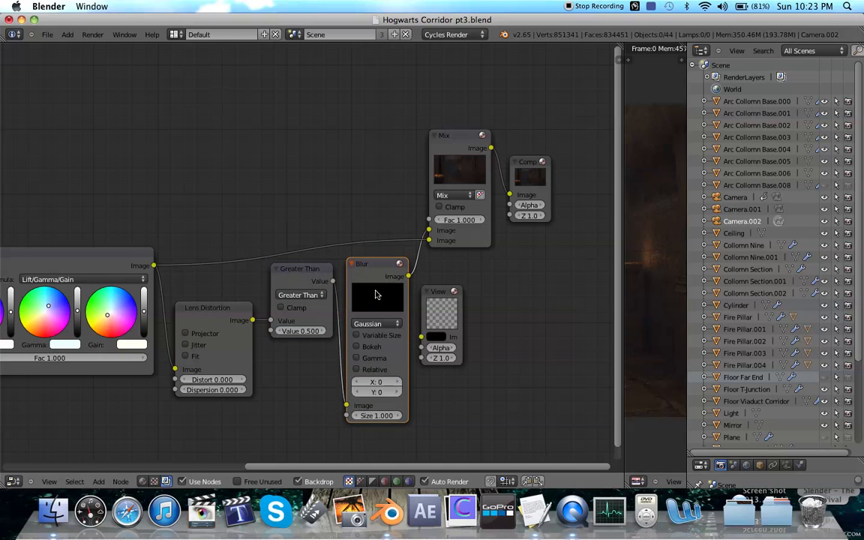
{"action": "left_click_drag", "start_coordinate": [431, 231], "coordinate": [431, 241]}
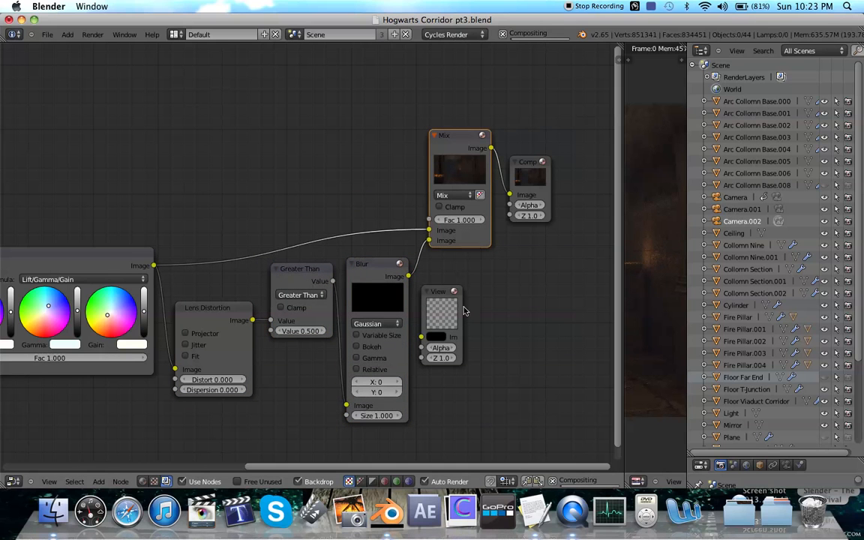
- Connect the Mix output to the Viewer node, and space the Viewer and Composite nodes away from Mix
{"action": "left_click", "coordinate": [440, 309]}
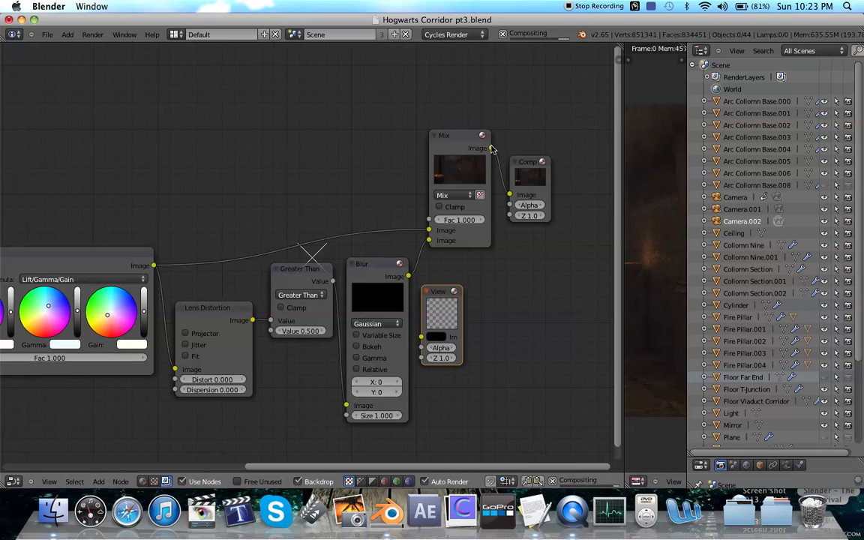
{"action": "left_click_drag", "start_coordinate": [491, 149], "coordinate": [565, 279]}
{"action": "left_click_drag", "start_coordinate": [524, 173], "coordinate": [548, 155]}
- Try a Dispersion of 1 on the Lens Distortion node and reset it to 0
{"action": "left_click", "coordinate": [209, 391]}
{"action": "type", "text": "1"}
{"action": "key", "text": "Return"}
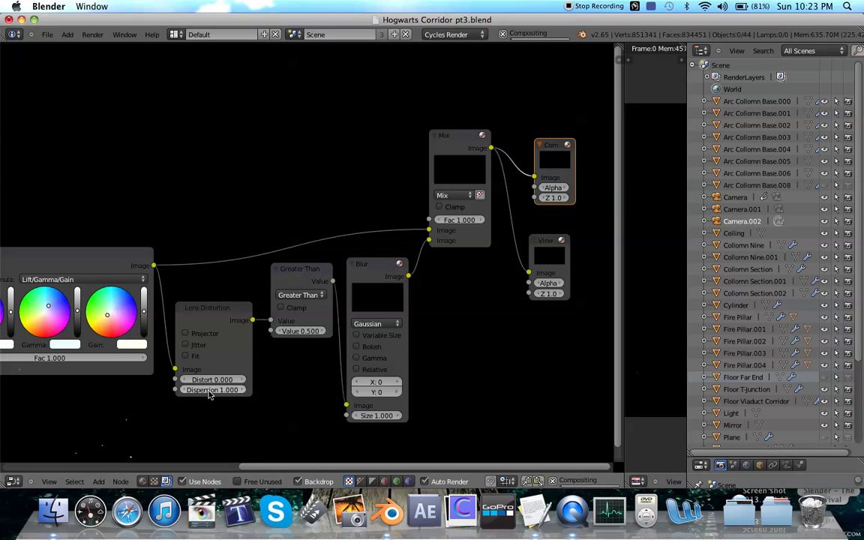
{"action": "left_click", "coordinate": [212, 392]}
{"action": "type", "text": "0"}
{"action": "key", "text": "Return"}
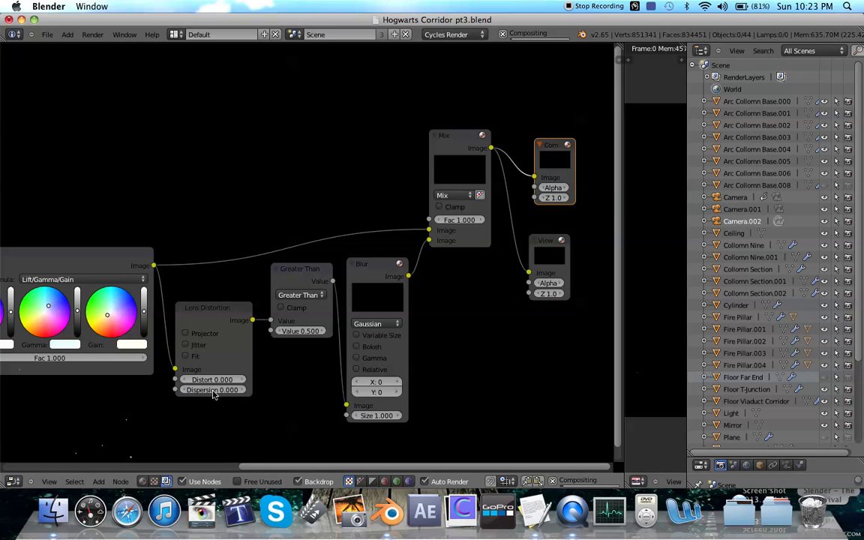
- Set the Lens Distortion node's Distort to 1 and the Greater Than node's comparison value to 1
{"action": "left_click", "coordinate": [208, 379]}
{"action": "type", "text": "1"}
{"action": "key", "text": "Return"}
{"action": "left_click", "coordinate": [299, 331]}
{"action": "type", "text": "1"}
{"action": "key", "text": "Return"}
- Link the Blur output to the Viewer node and enable Bokeh on the Blur node
{"action": "left_click_drag", "start_coordinate": [408, 277], "coordinate": [530, 273]}
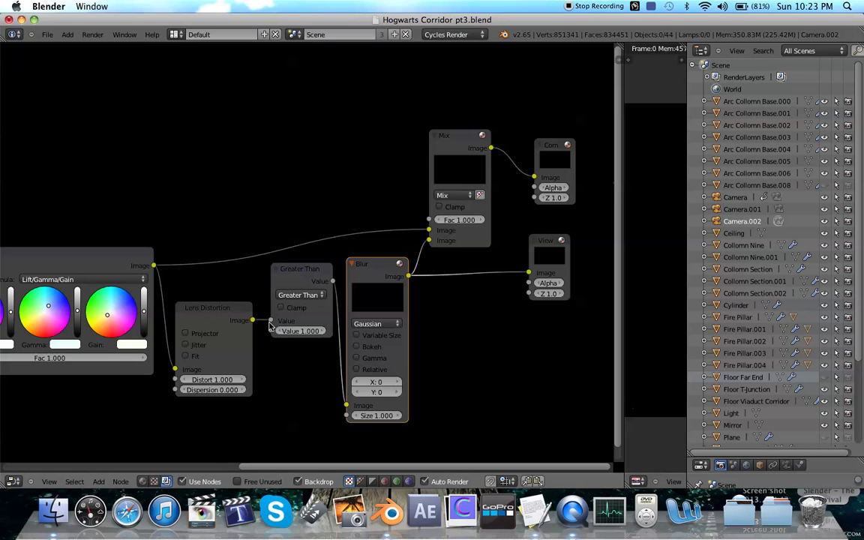
{"action": "left_click", "coordinate": [357, 346]}
{"action": "left_click", "coordinate": [363, 326]}
{"action": "left_click", "coordinate": [206, 333]}
{"action": "left_click", "coordinate": [207, 335]}
- Try a comparison value of 0 on the Greater Than node, and set it to 0.1 instead
{"action": "left_click", "coordinate": [294, 330]}
{"action": "type", "text": "0"}
{"action": "key", "text": "Return"}
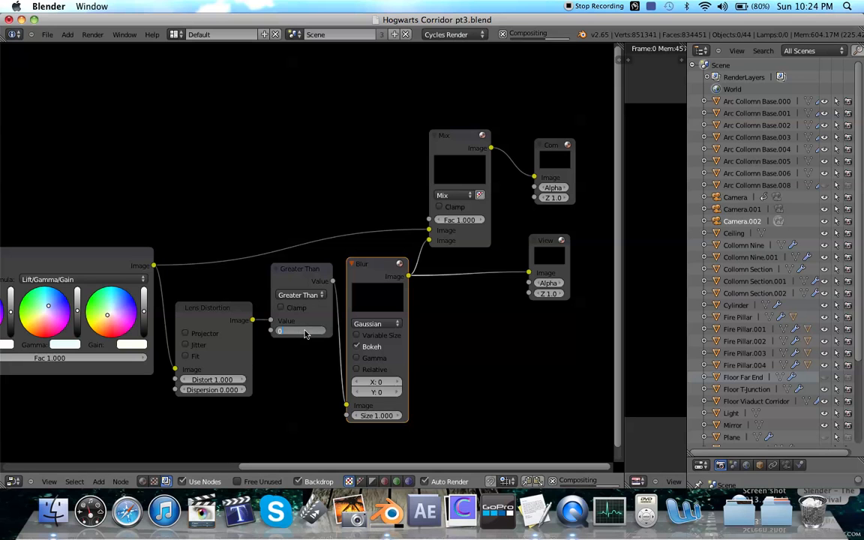
{"action": "left_click", "coordinate": [306, 334]}
{"action": "type", "text": "1"}
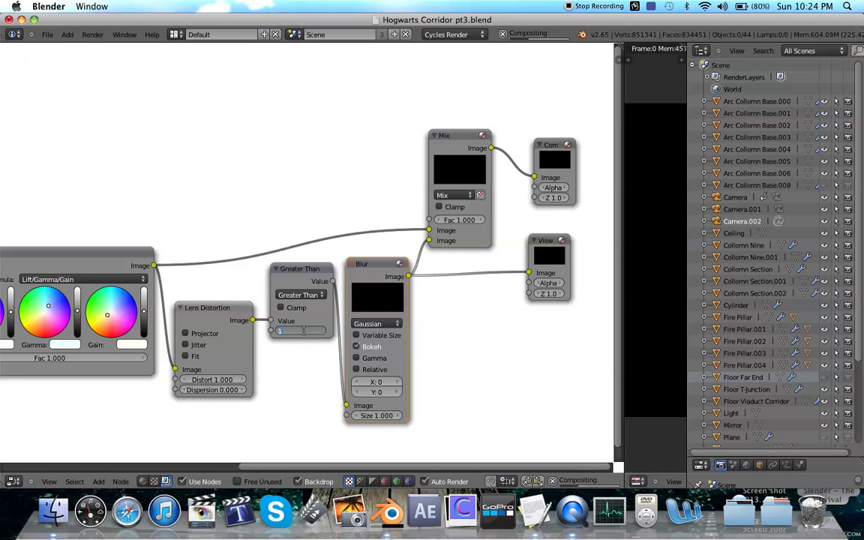
{"action": "key", "text": "Return"}
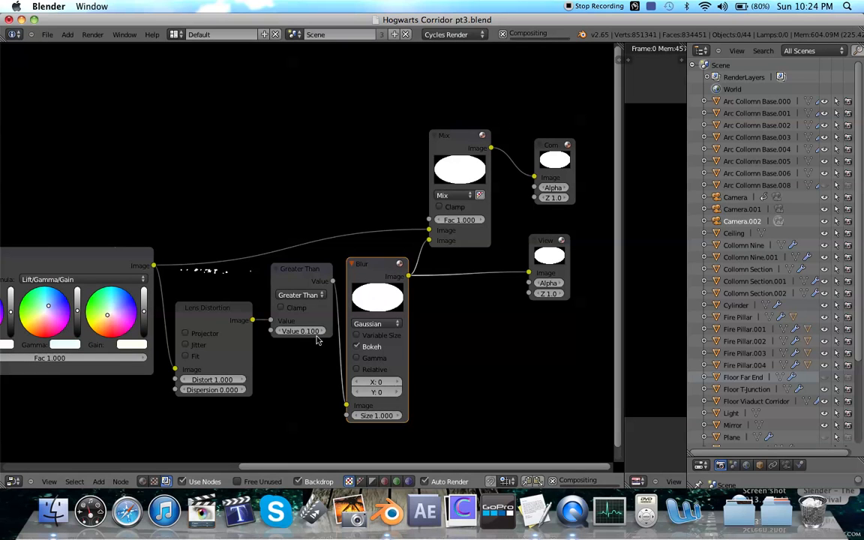
- Set the Greater Than node's comparison value to 0
{"action": "left_click", "coordinate": [303, 331]}
{"action": "type", "text": "1"}
{"action": "key", "text": "Return"}
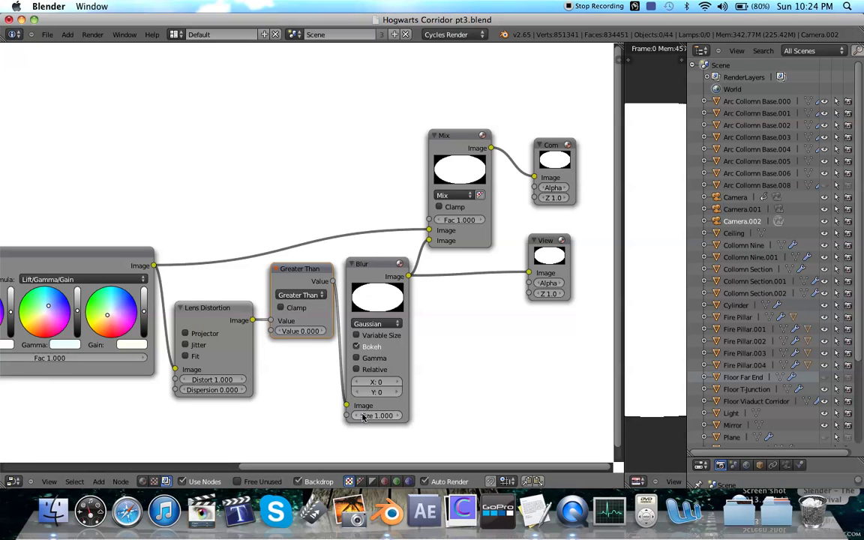
- Set the Blur node's X and Y size to 400
{"action": "left_click", "coordinate": [377, 382]}
{"action": "type", "text": "400"}
{"action": "key", "text": "Return"}
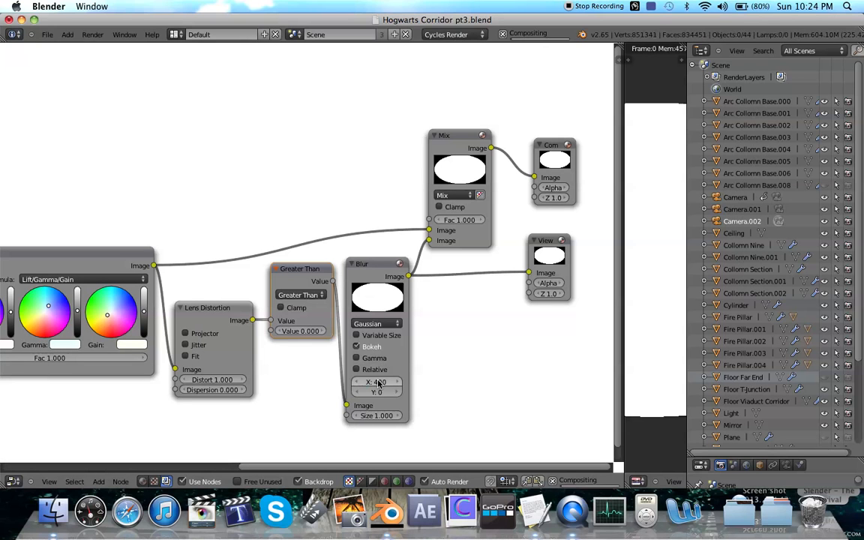
{"action": "type", "text": "400"}
{"action": "key", "text": "Return"}
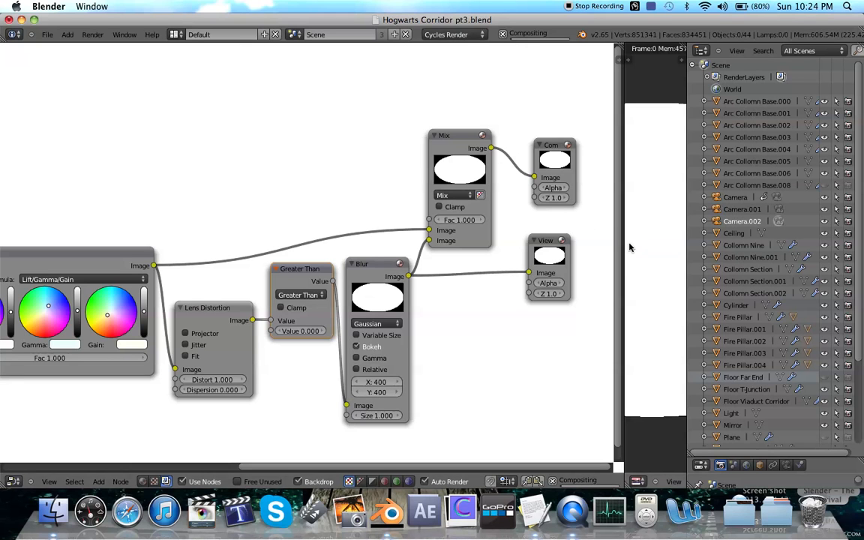
- Review the node chain from Color Balance to the outputs and enlarge the render result to inspect the vignette mask
{"action": "left_click_drag", "start_coordinate": [622, 240], "coordinate": [572, 227]}
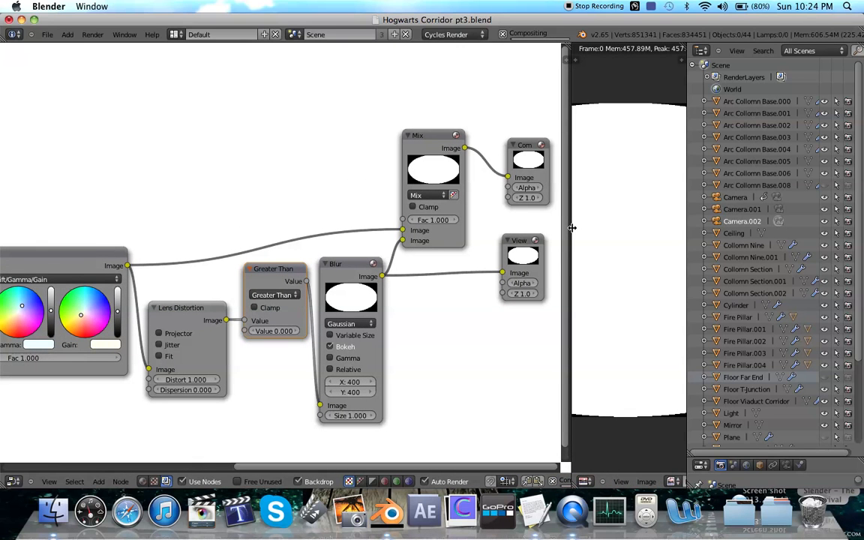
{"action": "scroll", "coordinate": [328, 157], "scroll_direction": "left", "scroll_amount": 3}
{"action": "scroll", "coordinate": [328, 157], "scroll_direction": "left", "scroll_amount": 12}
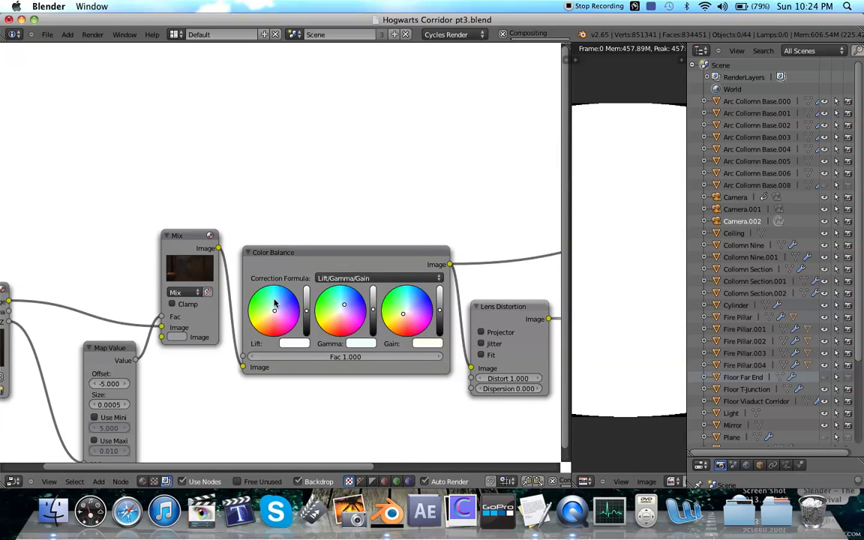
{"action": "scroll", "coordinate": [313, 295], "scroll_direction": "right", "scroll_amount": 10}
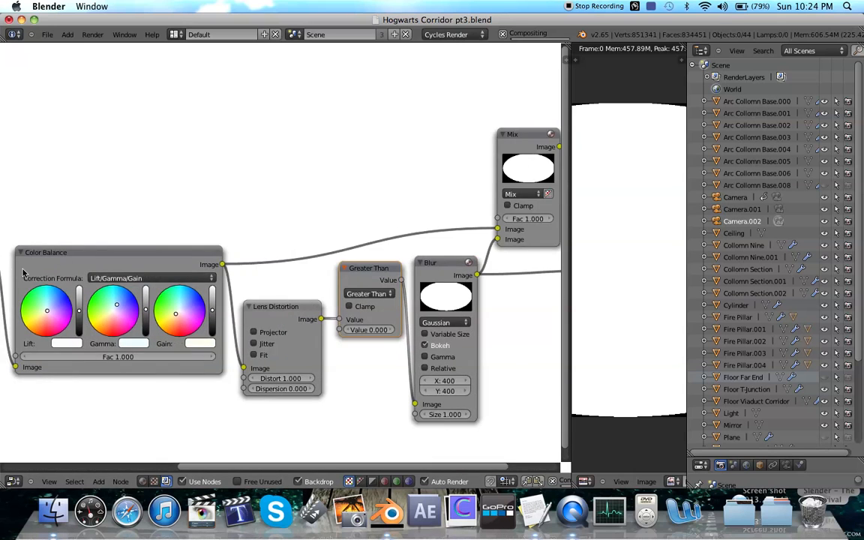
{"action": "scroll", "coordinate": [273, 272], "scroll_direction": "right", "scroll_amount": 4}
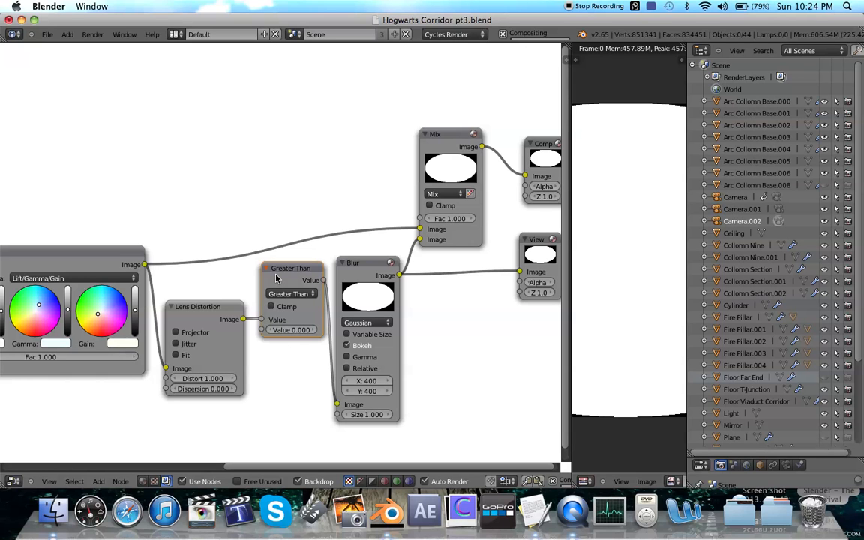
{"action": "left_click", "coordinate": [292, 293]}
{"action": "scroll", "coordinate": [294, 329], "scroll_direction": "right", "scroll_amount": 2}
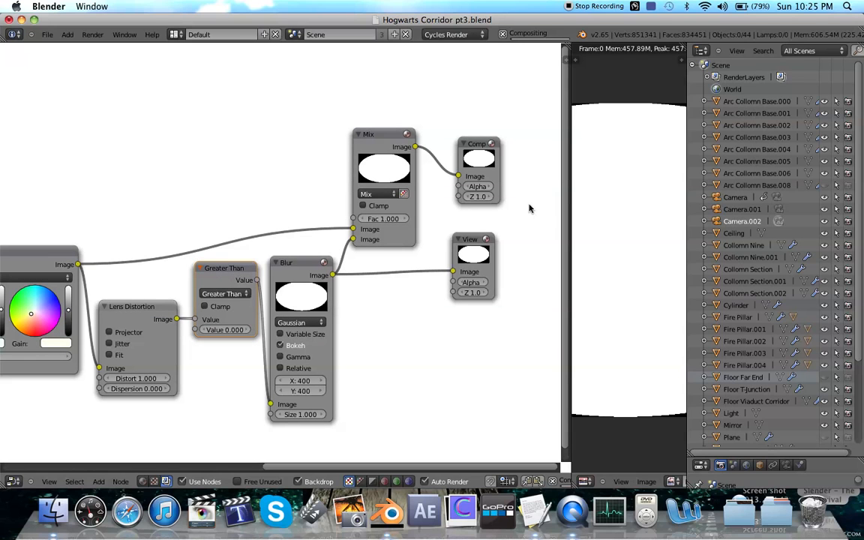
{"action": "left_click_drag", "start_coordinate": [571, 201], "coordinate": [65, 137]}
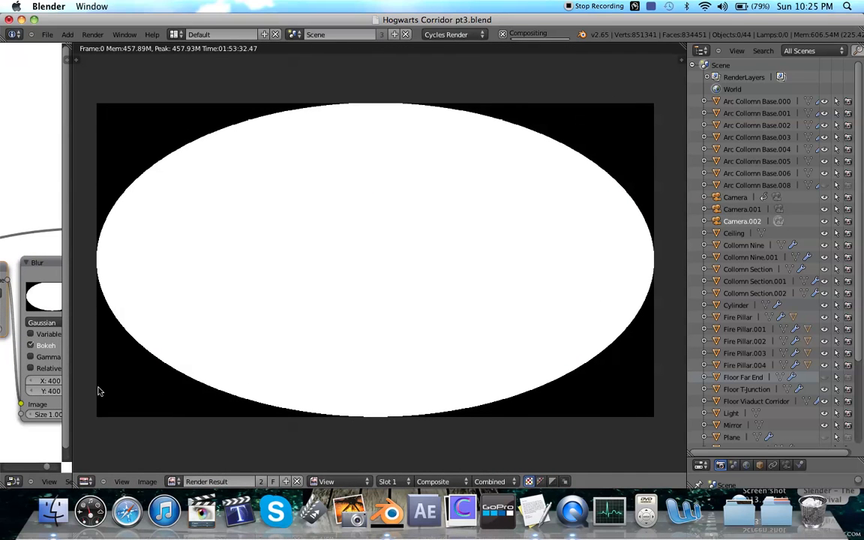
{"action": "left_click_drag", "start_coordinate": [71, 176], "coordinate": [489, 238]}
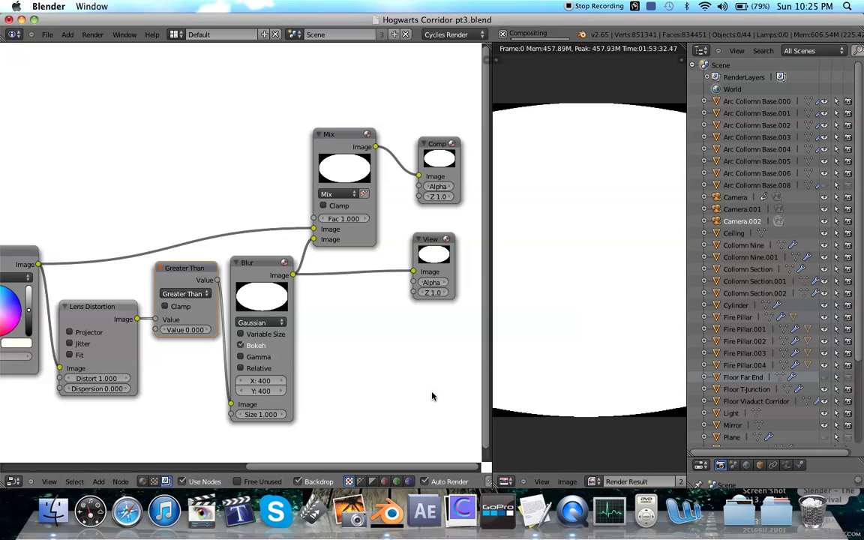
- Try to quit QuickTime Player and TextEdit, dismiss the prompt about keeping the recording, and return to Blender
{"action": "right_click", "coordinate": [566, 501]}
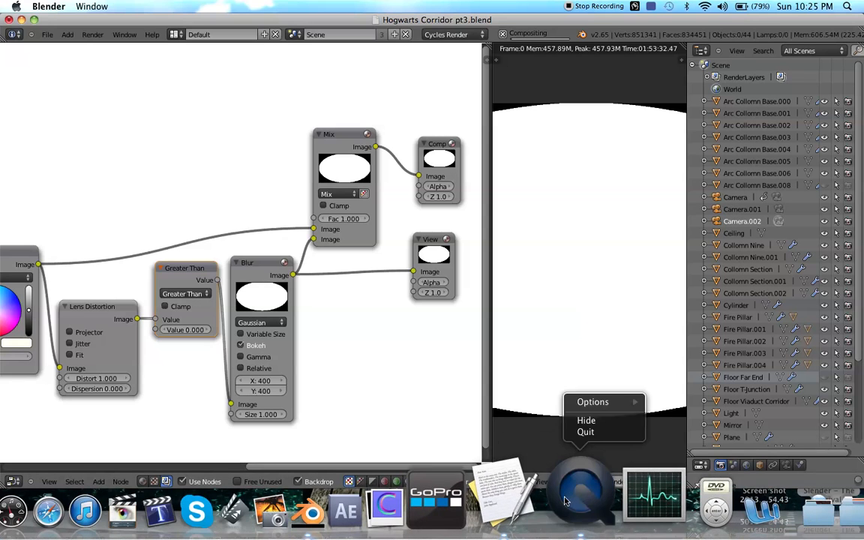
{"action": "left_click", "coordinate": [600, 432]}
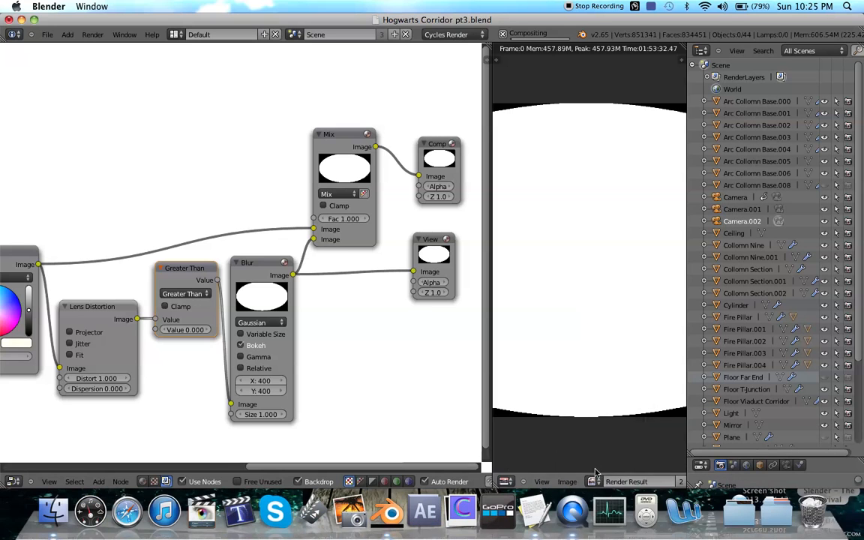
{"action": "right_click", "coordinate": [537, 521]}
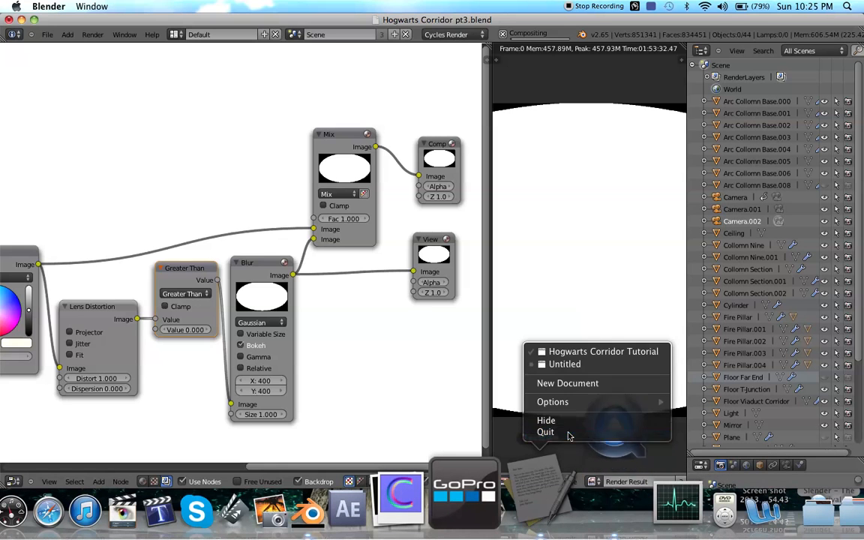
{"action": "left_click", "coordinate": [569, 433]}
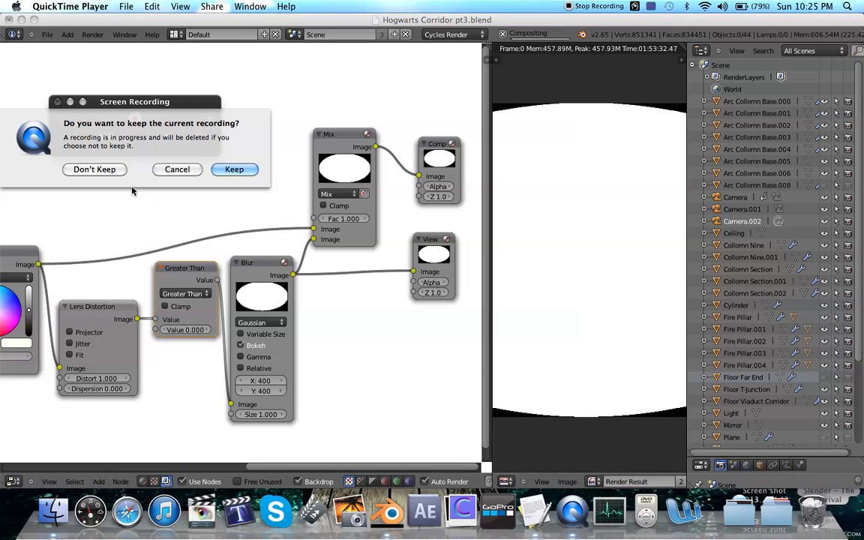
{"action": "left_click", "coordinate": [177, 170]}
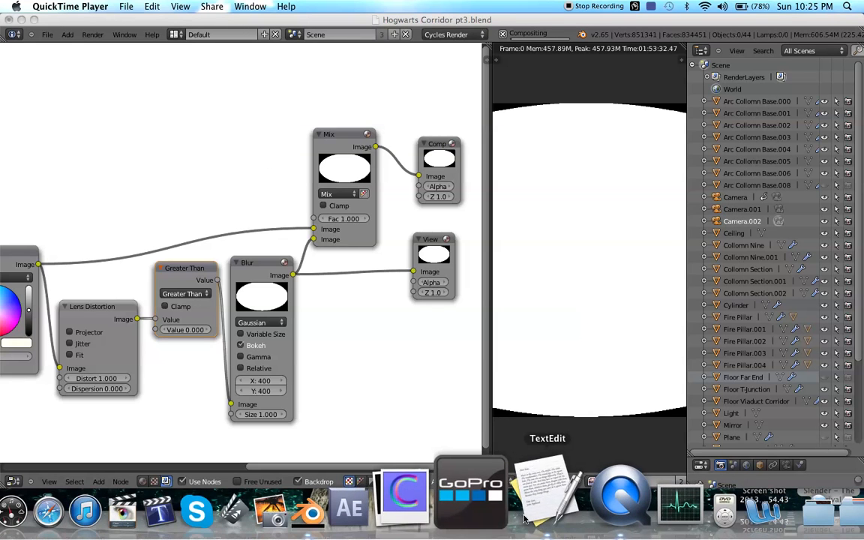
{"action": "left_click", "coordinate": [525, 517]}
{"action": "left_click", "coordinate": [193, 108]}
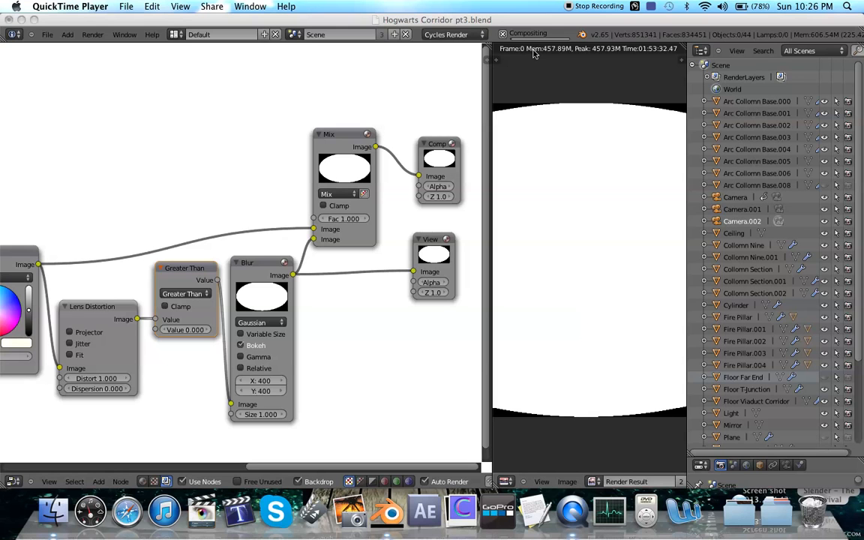
{"action": "right_click", "coordinate": [391, 505]}
{"action": "left_click", "coordinate": [386, 25]}
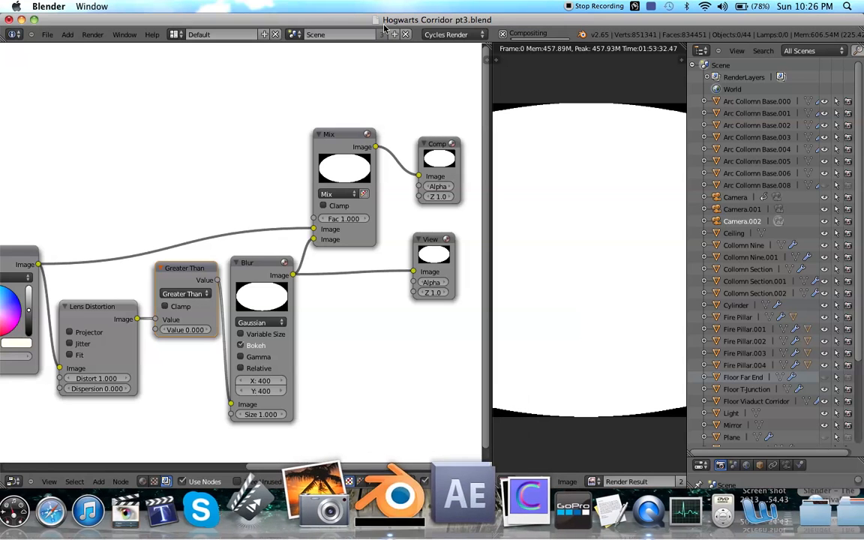
- Disconnect Blur from the Mix node and Mix from the Composite node, and save over Hogwarts Corridor pt3.blend
{"action": "mouse_move", "coordinate": [331, 230]}
{"action": "middle_mouse_down"}
{"action": "mouse_move", "coordinate": [377, 230]}
{"action": "mouse_move", "coordinate": [341, 230]}
{"action": "middle_mouse_up"}
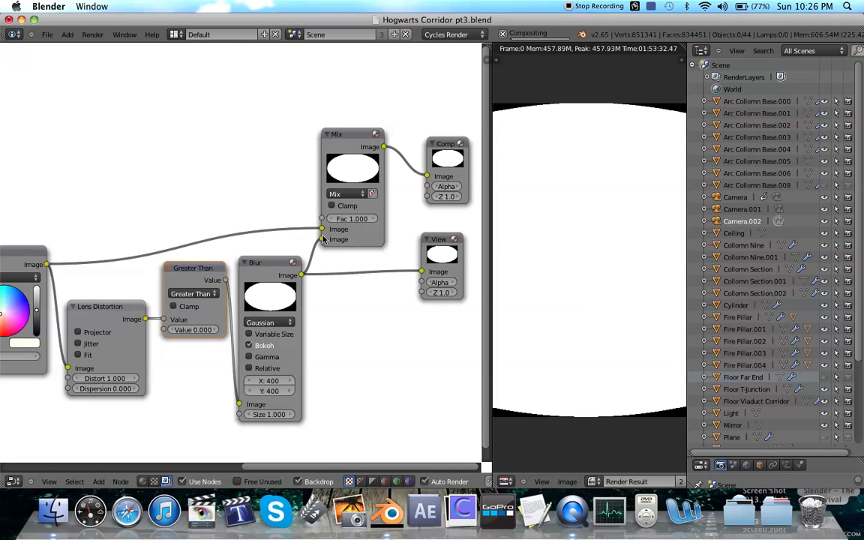
{"action": "left_click_drag", "start_coordinate": [323, 239], "coordinate": [322, 257]}
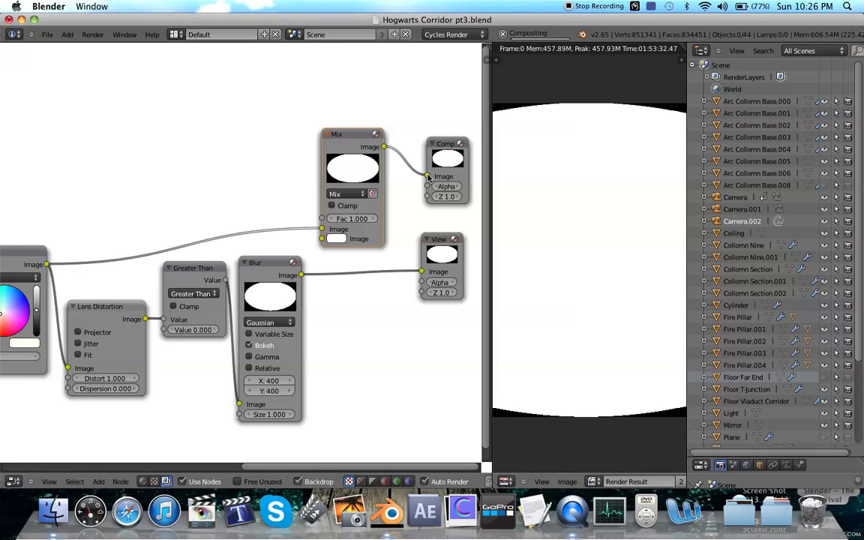
{"action": "left_click_drag", "start_coordinate": [415, 177], "coordinate": [414, 179]}
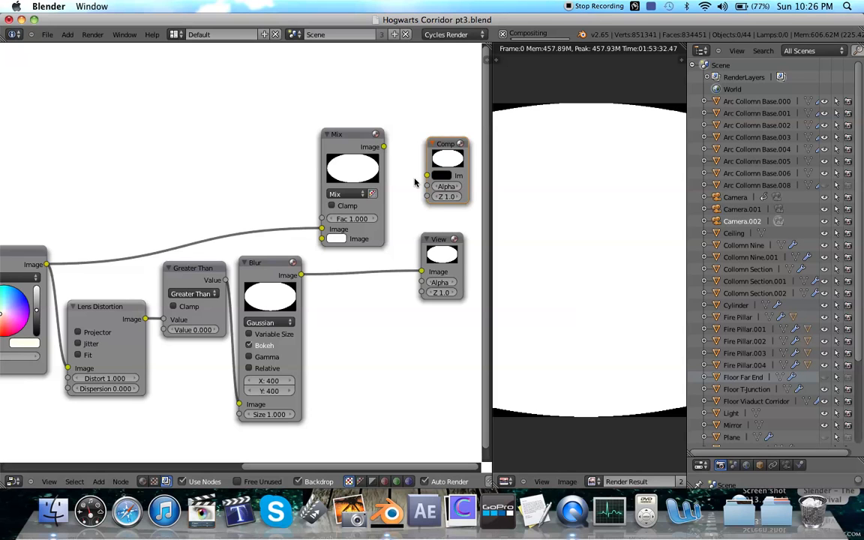
{"action": "key", "text": "ctrl+s"}
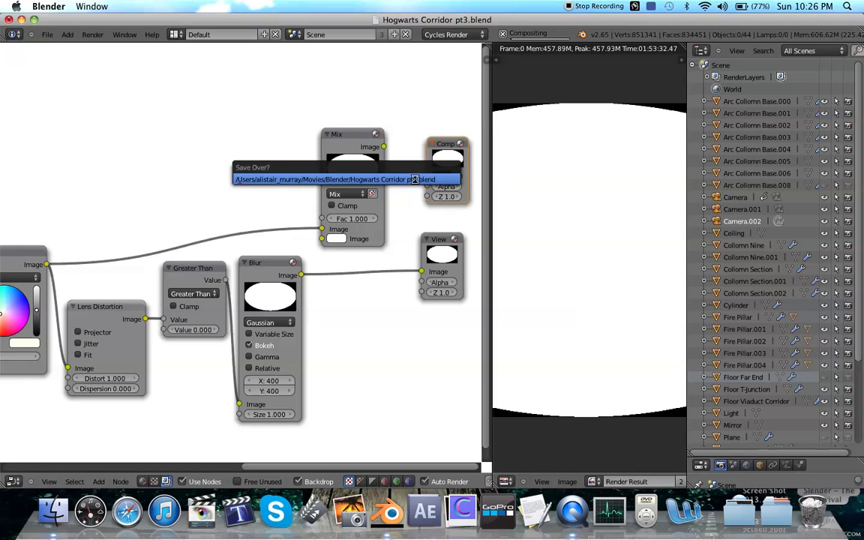
{"action": "left_click", "coordinate": [415, 180]}
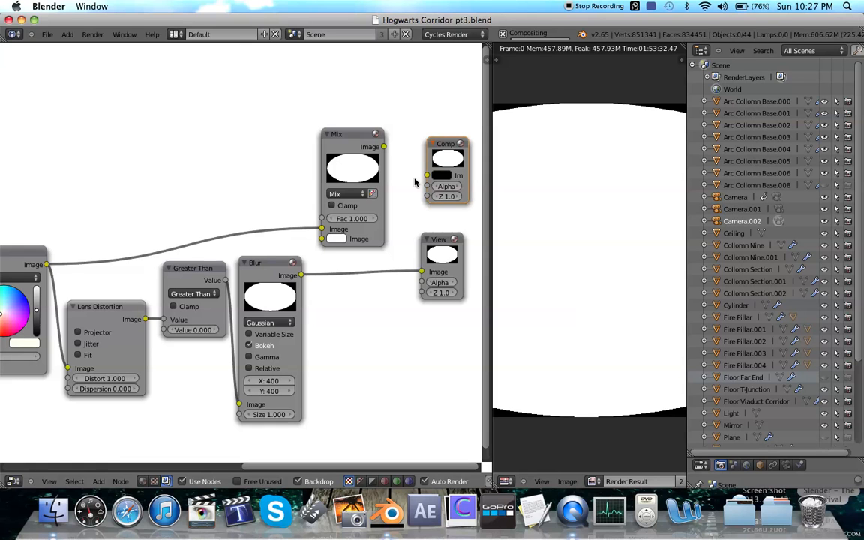
- Replace the Blur node with a new one fed by the Greater Than node's Value output, placed below the Mix node
{"action": "left_click", "coordinate": [279, 294]}
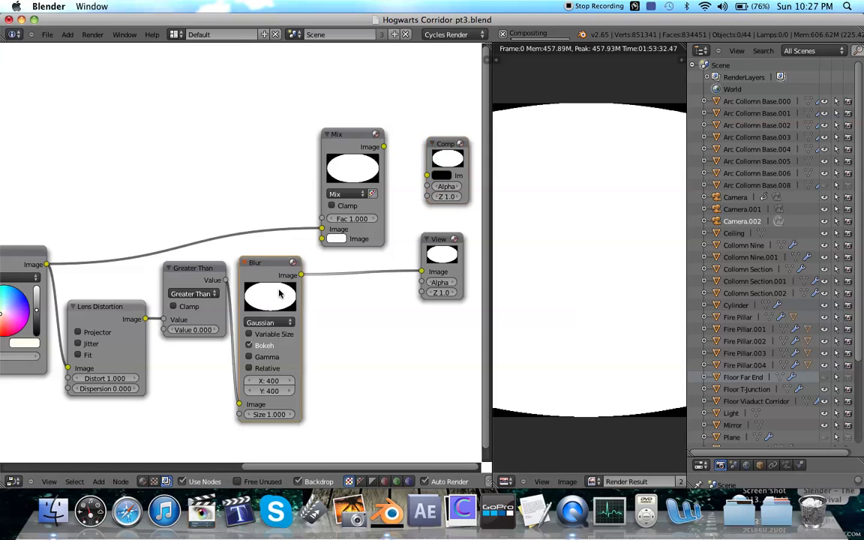
{"action": "key", "text": "x"}
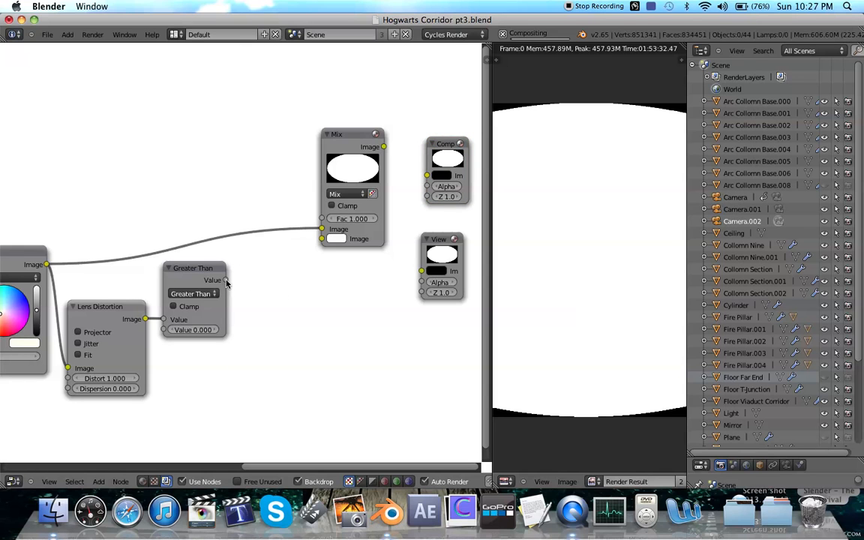
{"action": "key", "text": "shift+a"}
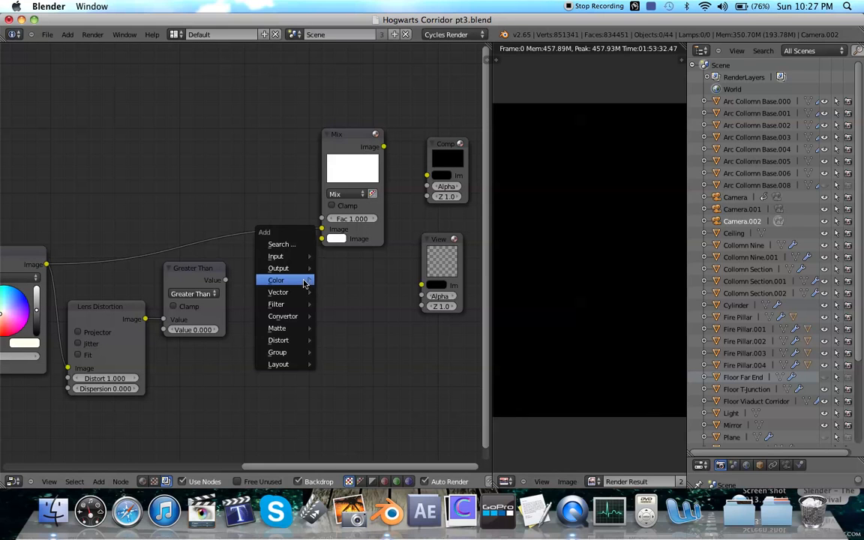
{"action": "mouse_move", "coordinate": [304, 281]}
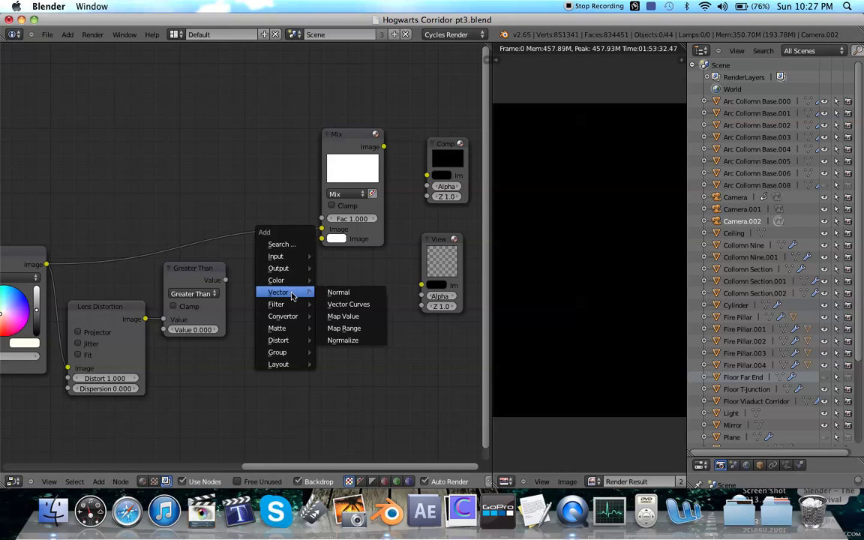
{"action": "mouse_move", "coordinate": [310, 307]}
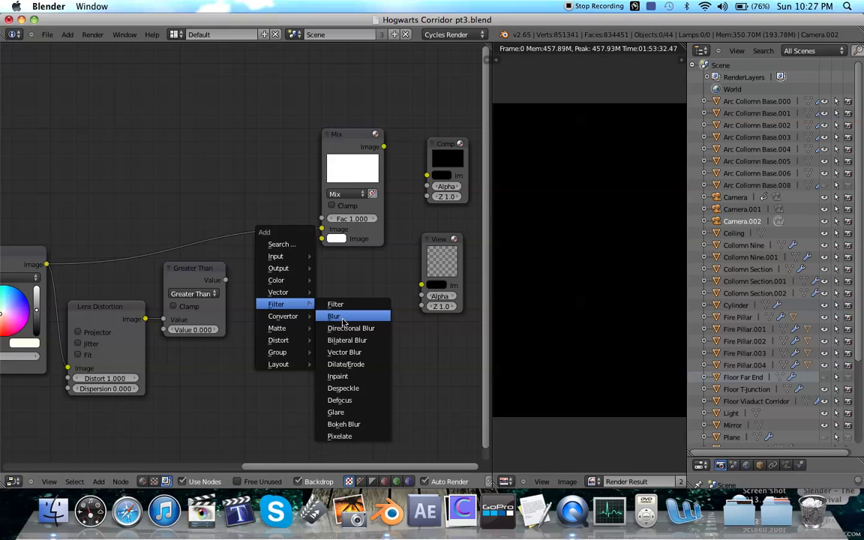
{"action": "left_click", "coordinate": [343, 316]}
{"action": "left_click_drag", "start_coordinate": [225, 280], "coordinate": [343, 458]}
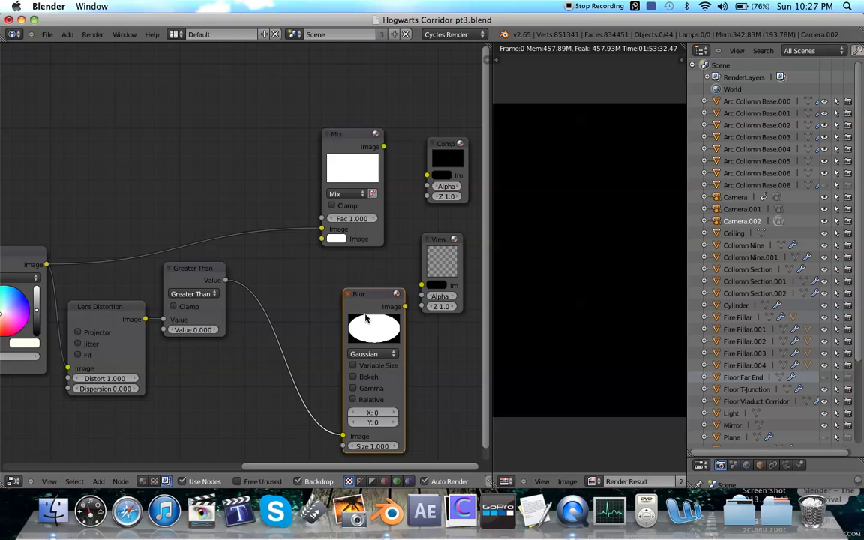
{"action": "left_click_drag", "start_coordinate": [367, 304], "coordinate": [304, 291]}
- Try an X size of 100 on the new Blur node, and set both X and Y to 400
{"action": "left_click", "coordinate": [304, 400]}
{"action": "type", "text": "100"}
{"action": "key", "text": "Return"}
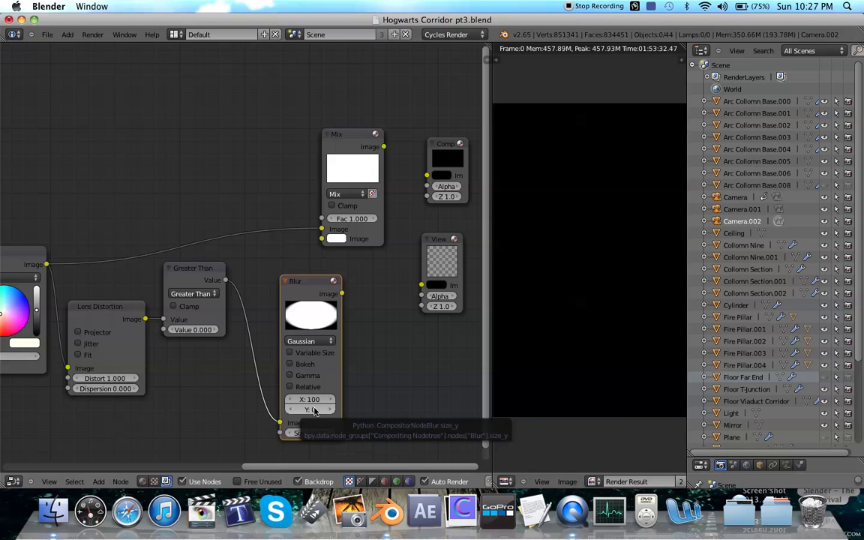
{"action": "left_click", "coordinate": [315, 410]}
{"action": "key", "text": "Return"}
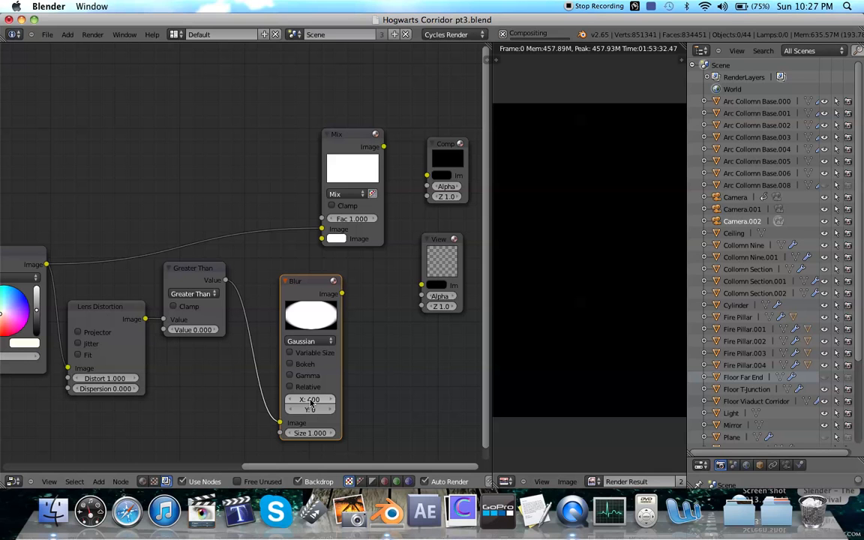
{"action": "left_click", "coordinate": [309, 409]}
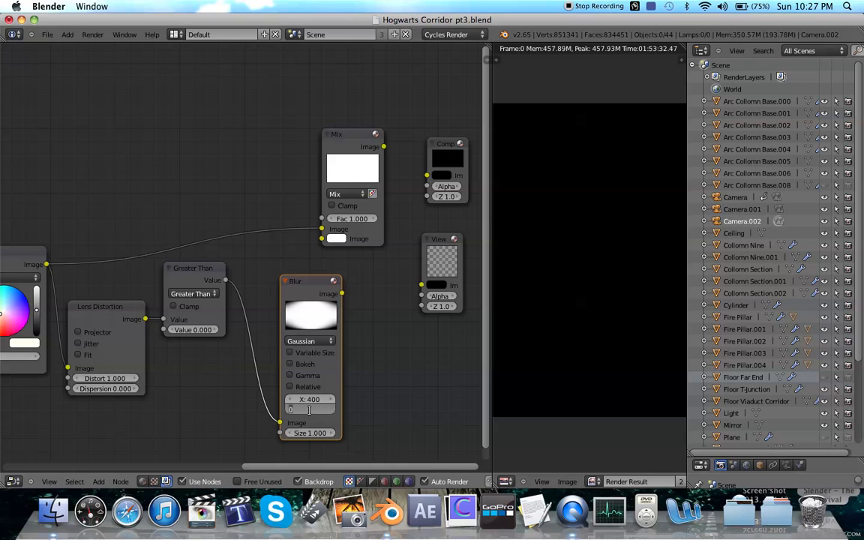
{"action": "type", "text": "400"}
{"action": "key", "text": "Return"}
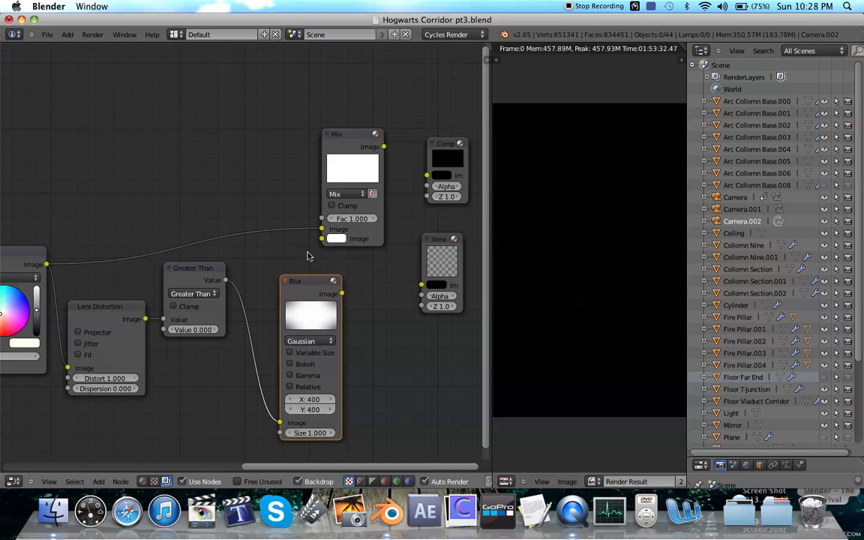
- Switch to TextEdit, try to enlarge the text in the blank document, and return to Blender
{"action": "left_click", "coordinate": [538, 508]}
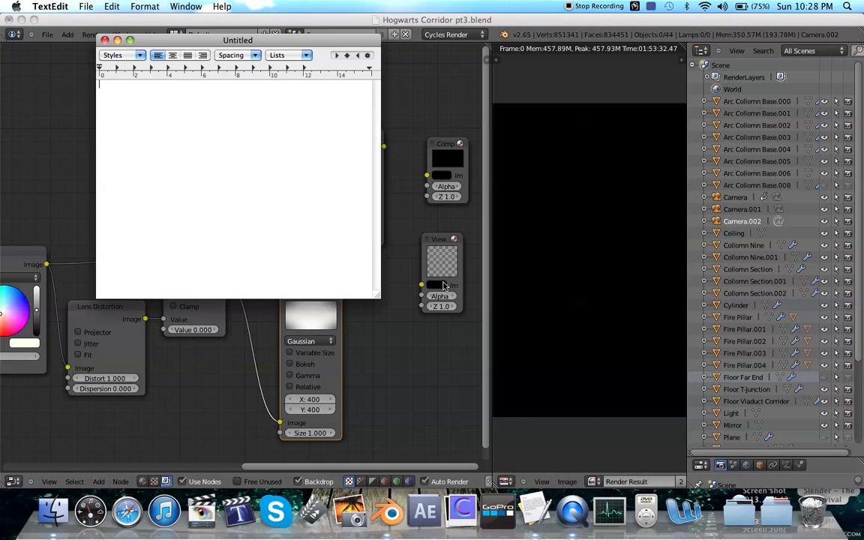
{"action": "key", "text": "super+plus"}
{"action": "key", "text": "super+plus"}
{"action": "key", "text": "super+plus"}
{"action": "key", "text": "super+plus"}
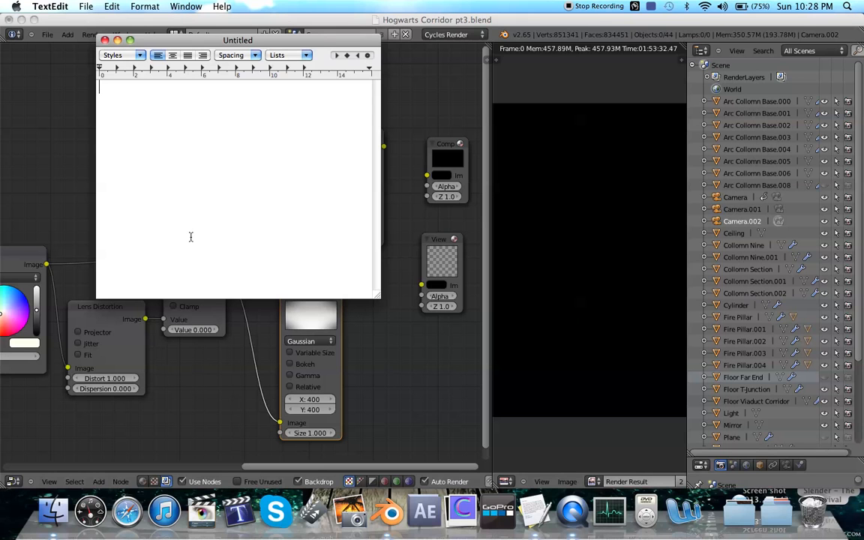
{"action": "key", "text": "super+plus"}
{"action": "key", "text": "super+plus"}
{"action": "key", "text": "super+plus"}
{"action": "key", "text": "super+plus"}
{"action": "key", "text": "super+plus"}
{"action": "left_click", "coordinate": [369, 332]}
- Link the Blur output to the Mix node's second Image input and move the Blur node beside Greater Than
{"action": "left_click_drag", "start_coordinate": [341, 293], "coordinate": [323, 240]}
{"action": "left_click_drag", "start_coordinate": [304, 292], "coordinate": [265, 284]}
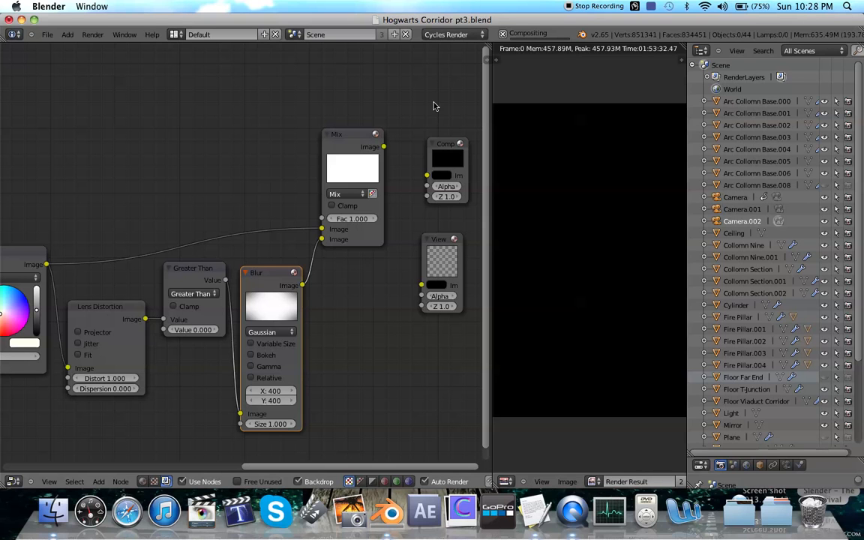
- Change the Mix node's blend type to Multiply and link its Image output to both the Composite and Viewer nodes
{"action": "left_click", "coordinate": [343, 195]}
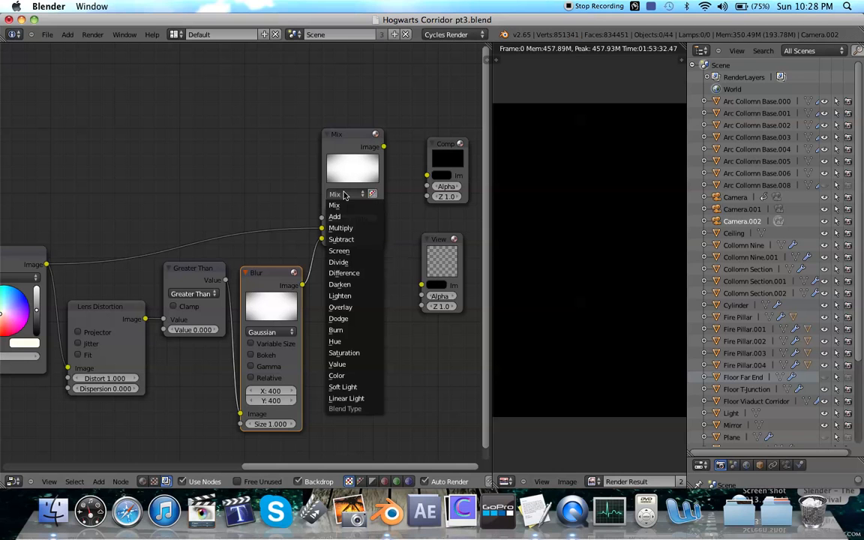
{"action": "left_click", "coordinate": [353, 225]}
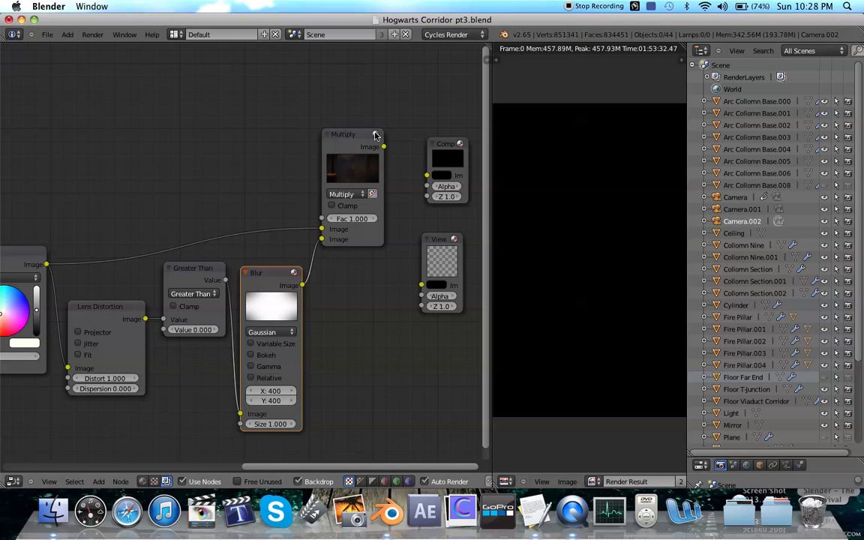
{"action": "left_click_drag", "start_coordinate": [384, 148], "coordinate": [426, 175]}
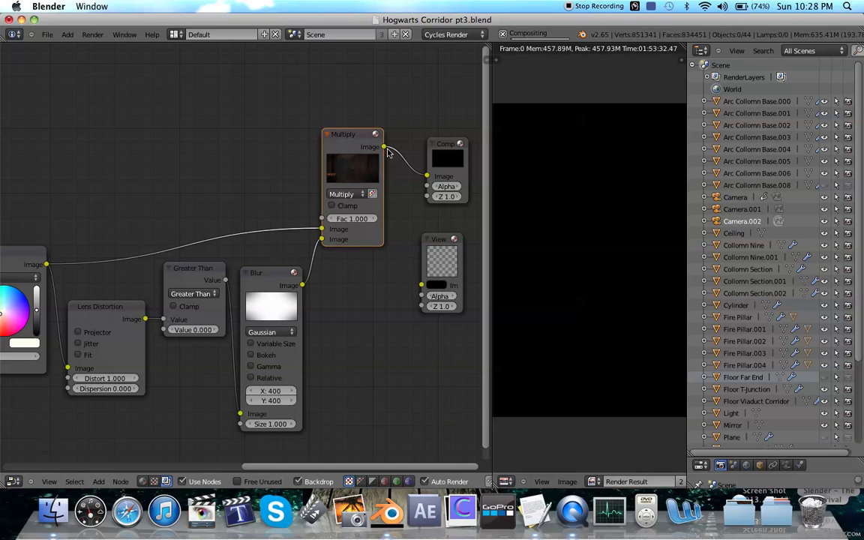
{"action": "left_click_drag", "start_coordinate": [384, 147], "coordinate": [422, 286]}
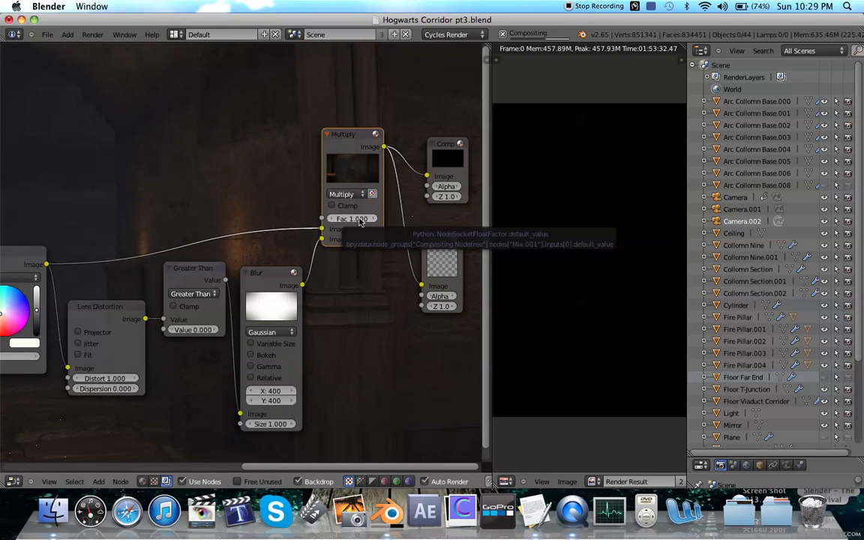
- Try a factor of 0.5 on the Multiply node, set it to 1, and check the vignette in the enlarged render result
{"action": "double_click", "coordinate": [357, 219]}
{"action": "type", "text": ".5"}
{"action": "key", "text": "Return"}
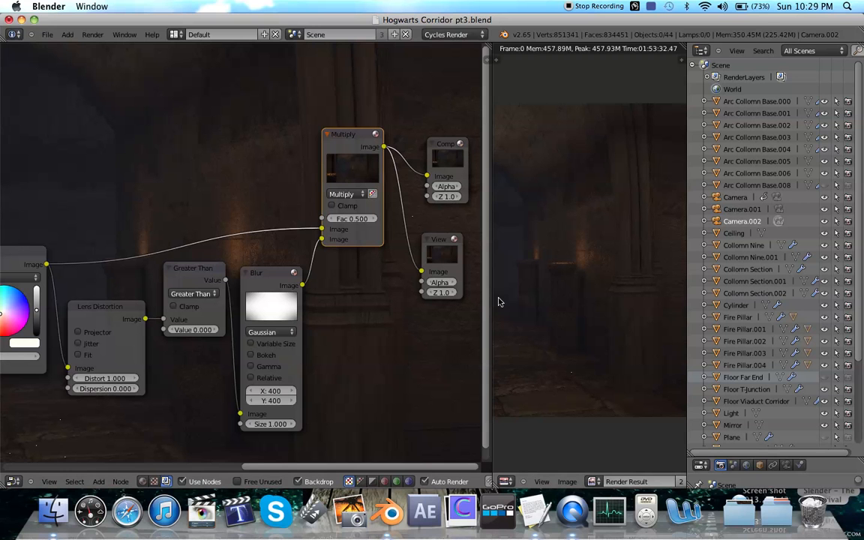
{"action": "left_click_drag", "start_coordinate": [488, 304], "coordinate": [369, 290]}
{"action": "left_click", "coordinate": [294, 219]}
{"action": "type", "text": "1"}
{"action": "key", "text": "Return"}
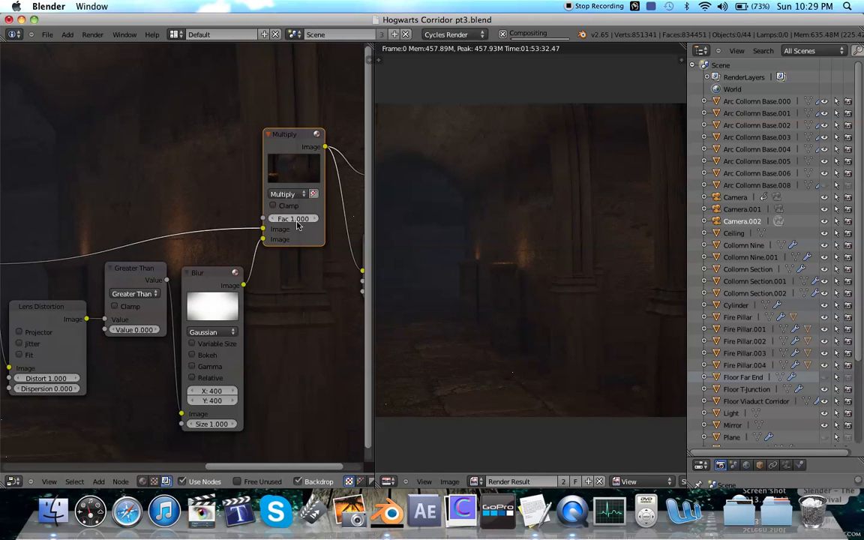
{"action": "left_click_drag", "start_coordinate": [374, 207], "coordinate": [57, 219]}
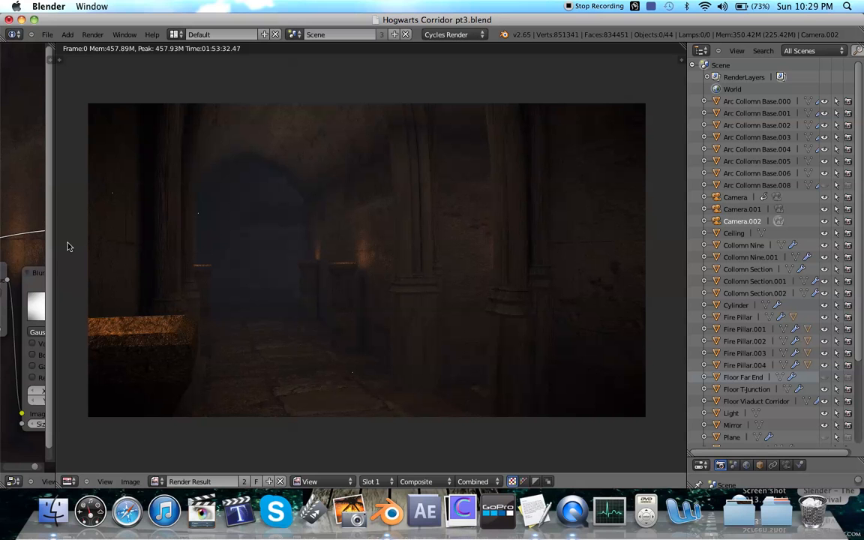
{"action": "left_click_drag", "start_coordinate": [54, 240], "coordinate": [499, 209]}
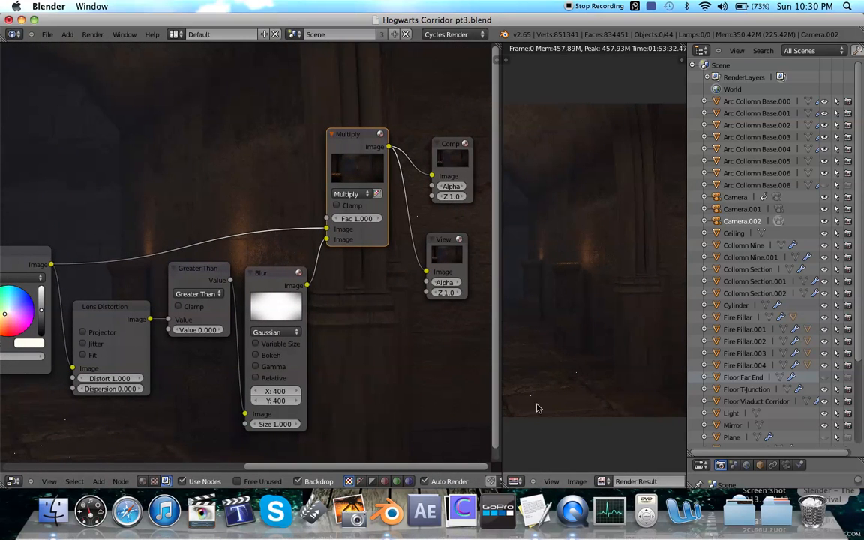
- Switch to TextEdit, write "Welcome Back" in the blank document, and quit without saving
{"action": "left_click", "coordinate": [535, 512]}
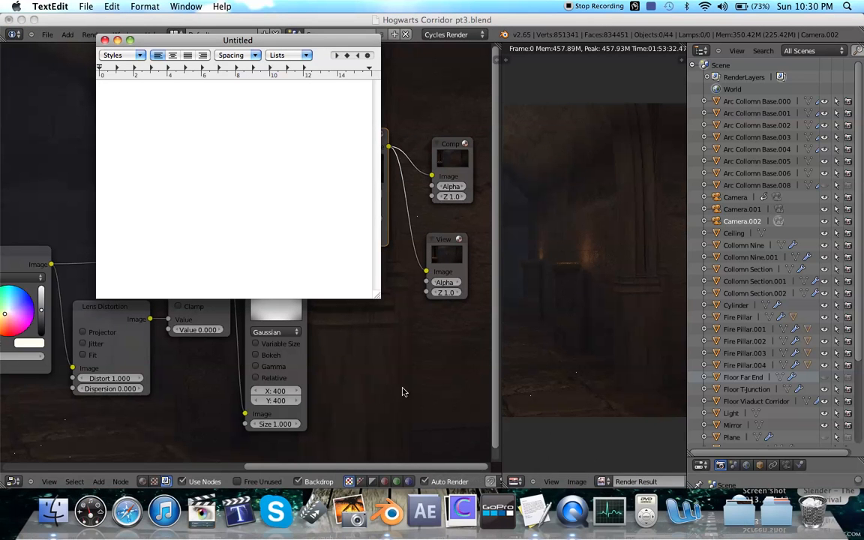
{"action": "type", "text": "Welcome Back"}
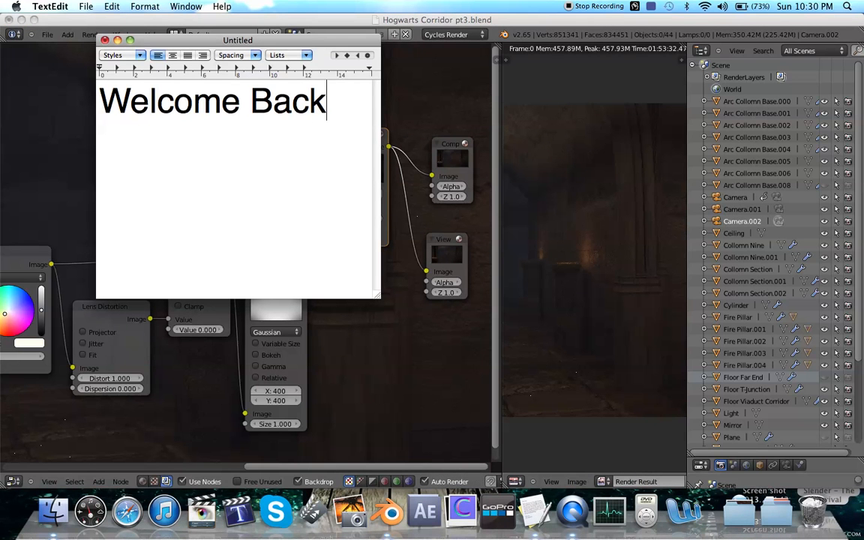
{"action": "key", "text": "super+q"}
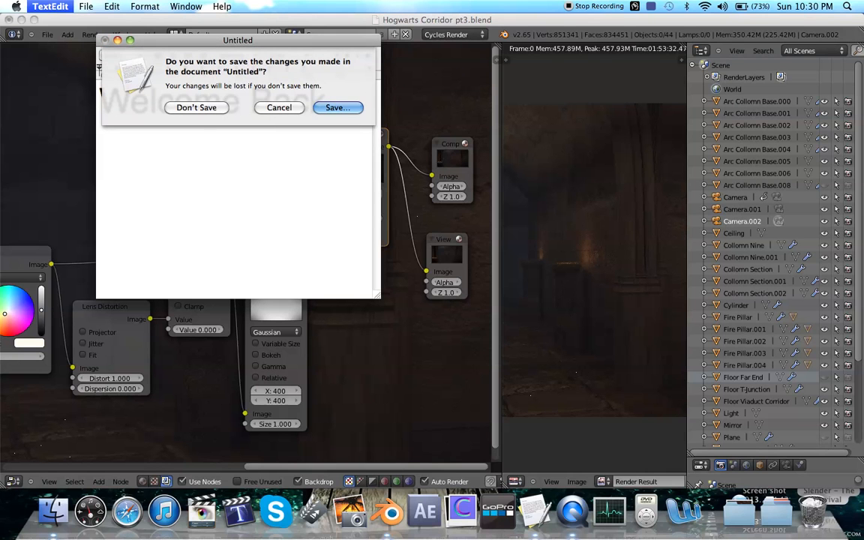
{"action": "left_click", "coordinate": [194, 108]}
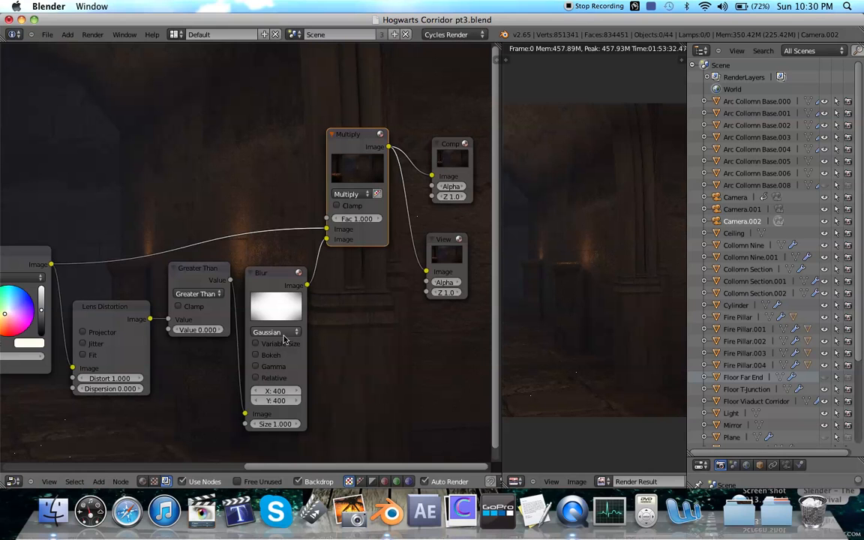
- Set the Multiply node's factor to 0.8 and check the vignette in the enlarged render result
{"action": "middle_click_drag", "start_coordinate": [325, 299], "coordinate": [324, 299]}
{"action": "scroll", "coordinate": [321, 299], "scroll_direction": "down", "scroll_amount": 2}
{"action": "left_click_drag", "start_coordinate": [417, 132], "coordinate": [439, 135]}
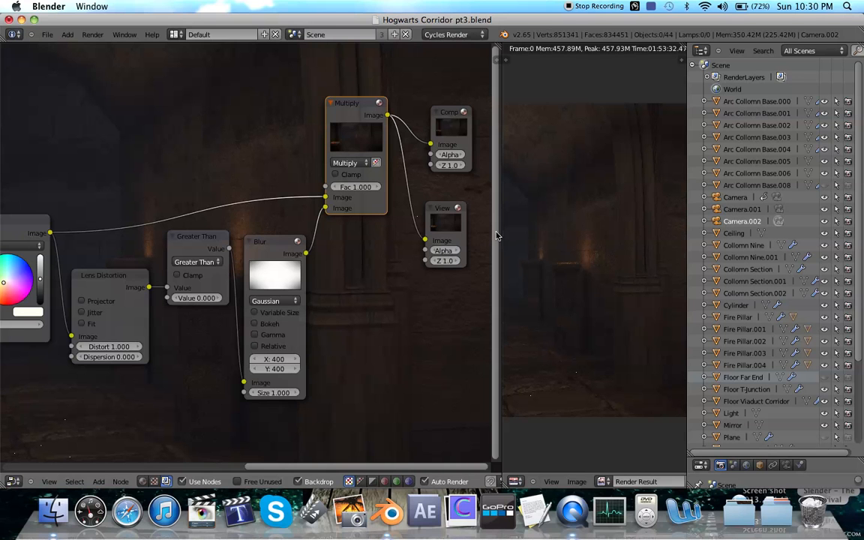
{"action": "left_click_drag", "start_coordinate": [496, 221], "coordinate": [85, 236]}
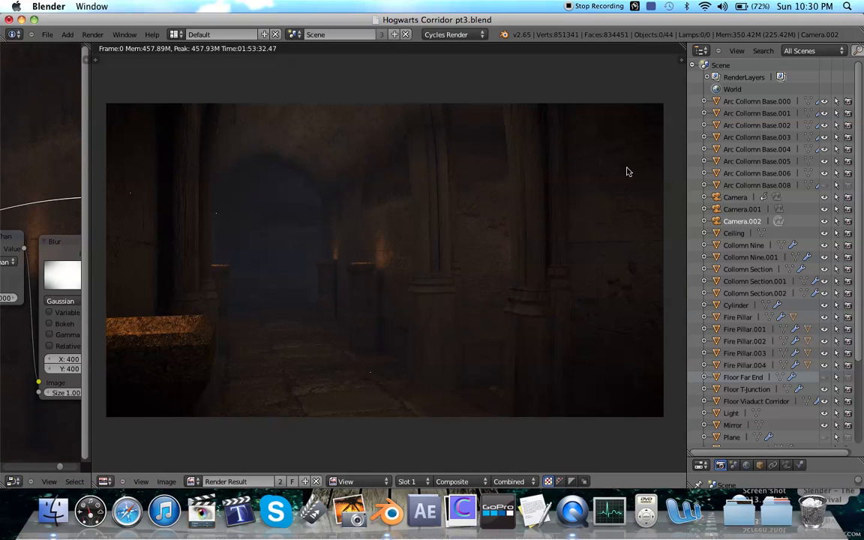
{"action": "left_click_drag", "start_coordinate": [84, 300], "coordinate": [509, 330]}
{"action": "left_click", "coordinate": [368, 187]}
{"action": "type", "text": "0.8"}
{"action": "key", "text": "Return"}
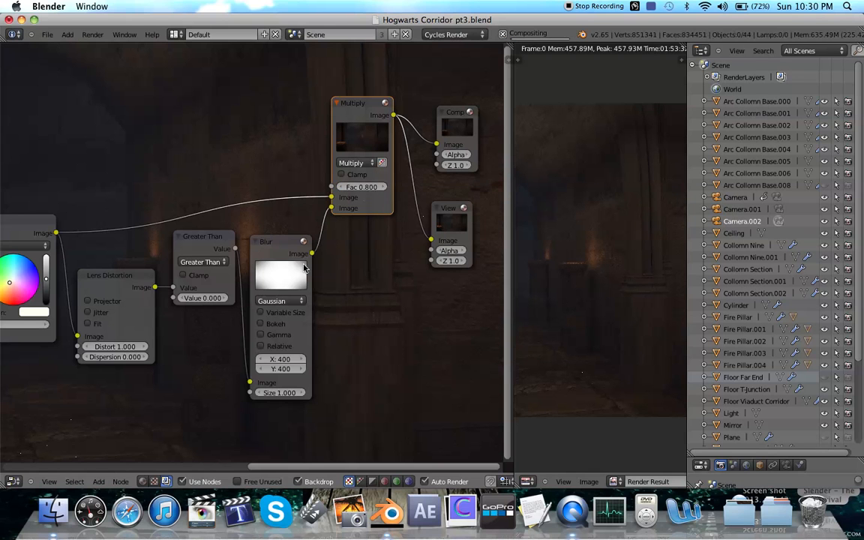
{"action": "scroll", "coordinate": [293, 276], "scroll_direction": "left", "scroll_amount": 5, "text": "ctrl"}
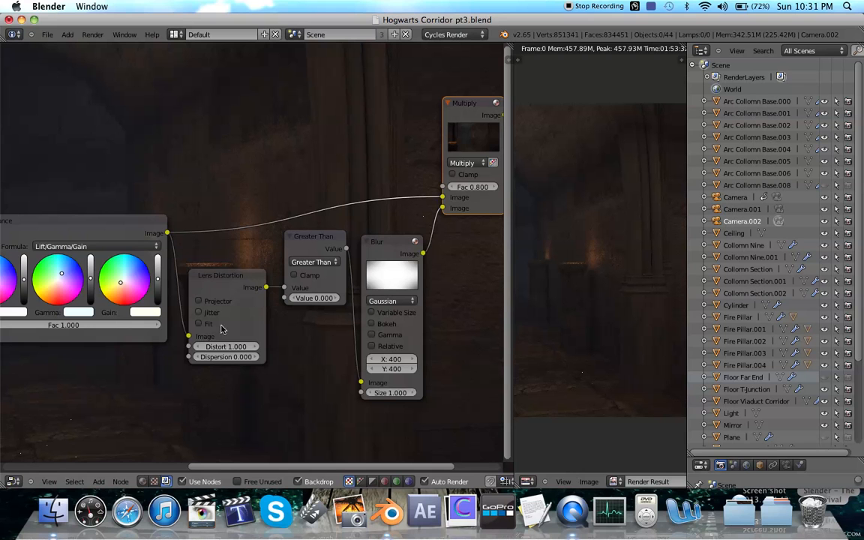
{"action": "scroll", "coordinate": [264, 315], "scroll_direction": "right", "scroll_amount": 8}
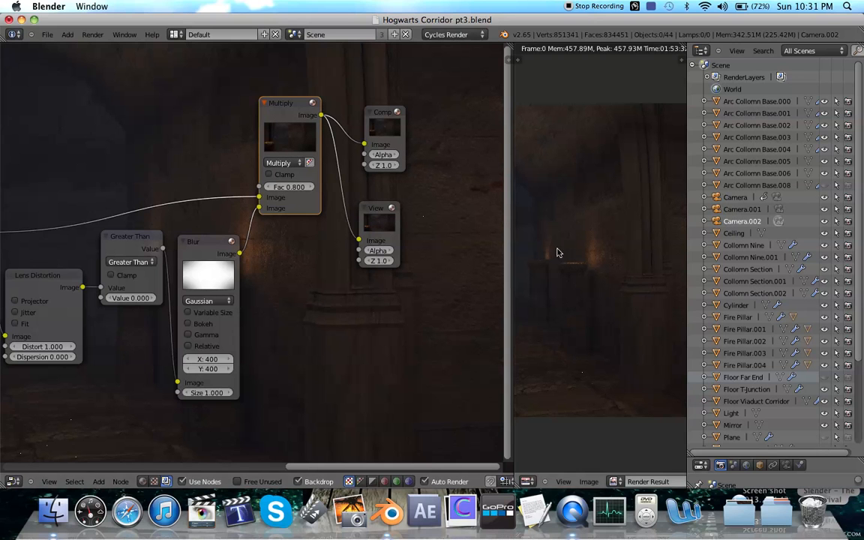
{"action": "left_click_drag", "start_coordinate": [513, 229], "coordinate": [47, 201]}
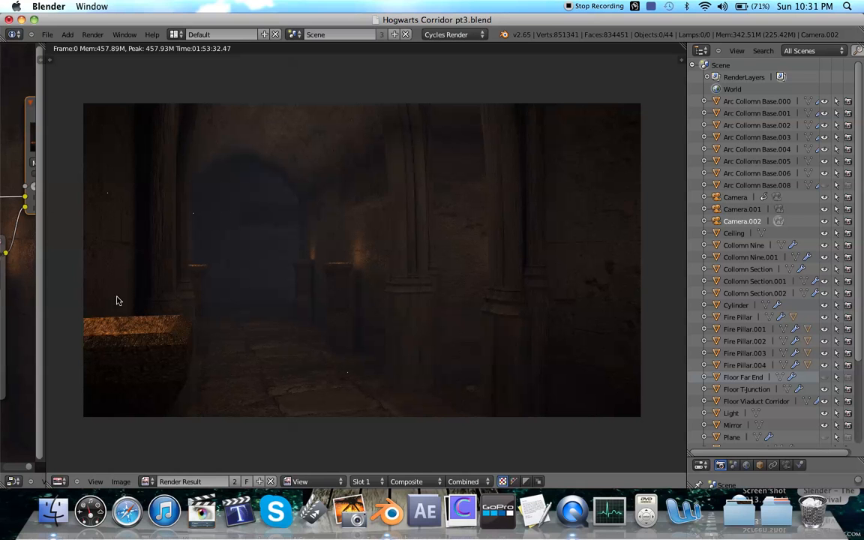
{"action": "left_click_drag", "start_coordinate": [44, 207], "coordinate": [460, 264]}
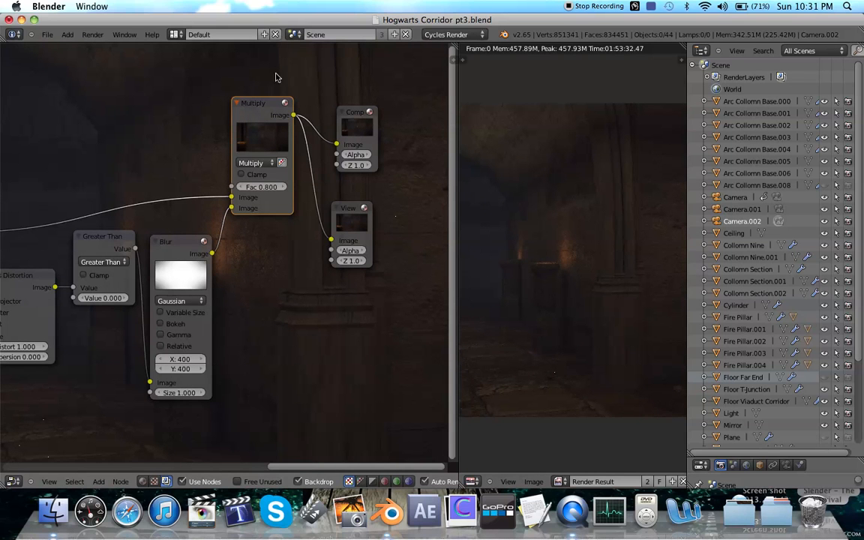
- Move the Composite and Viewer nodes farther from Multiply and insert a Lens Distortion node between them, feeding both outputs
{"action": "left_click_drag", "start_coordinate": [454, 172], "coordinate": [428, 180]}
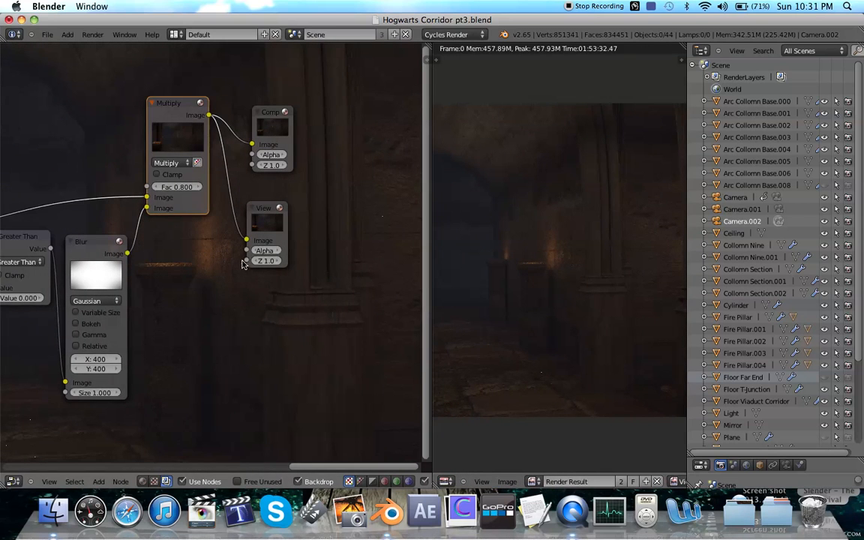
{"action": "left_click", "coordinate": [273, 208]}
{"action": "left_click_drag", "start_coordinate": [258, 113], "coordinate": [356, 114]}
{"action": "key", "text": "shift+a"}
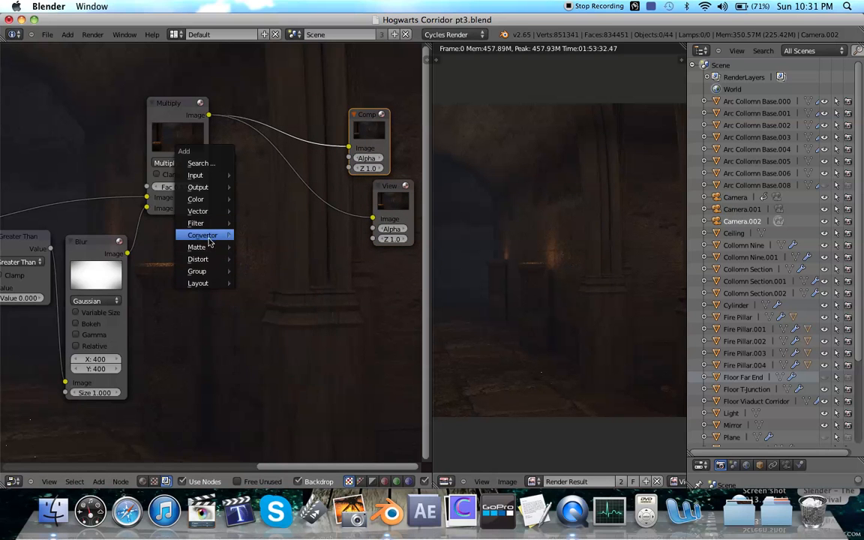
{"action": "mouse_move", "coordinate": [218, 258]}
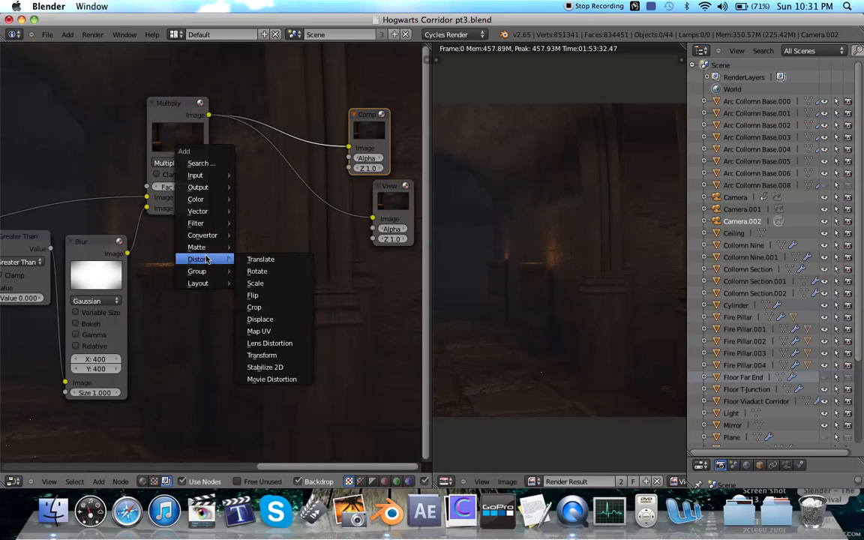
{"action": "left_click", "coordinate": [284, 344]}
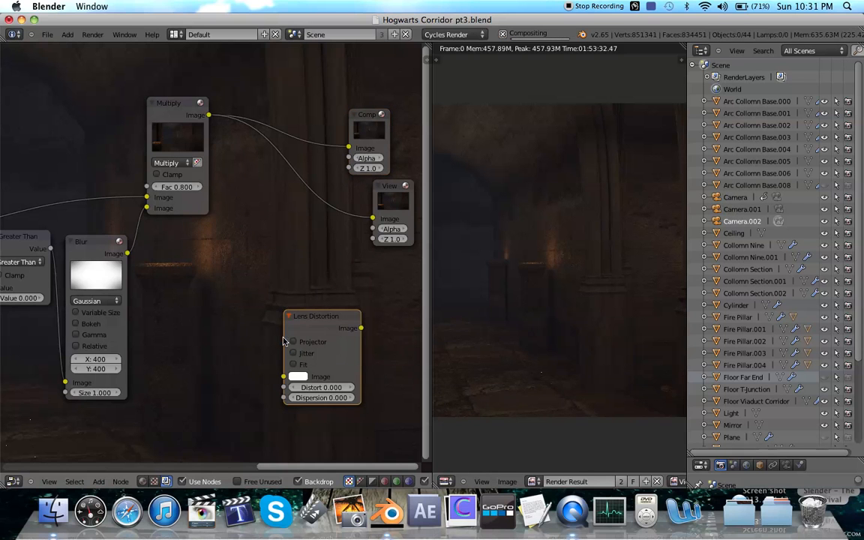
{"action": "left_click", "coordinate": [251, 187]}
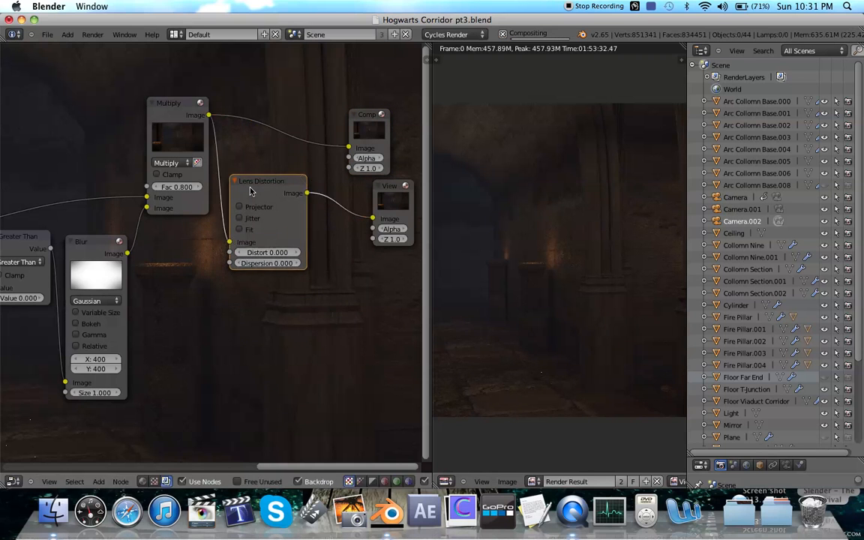
{"action": "left_click_drag", "start_coordinate": [306, 195], "coordinate": [348, 147]}
- Try a Distort value of 0.05 on the new Lens Distortion node and check the enlarged render result
{"action": "left_click", "coordinate": [266, 253]}
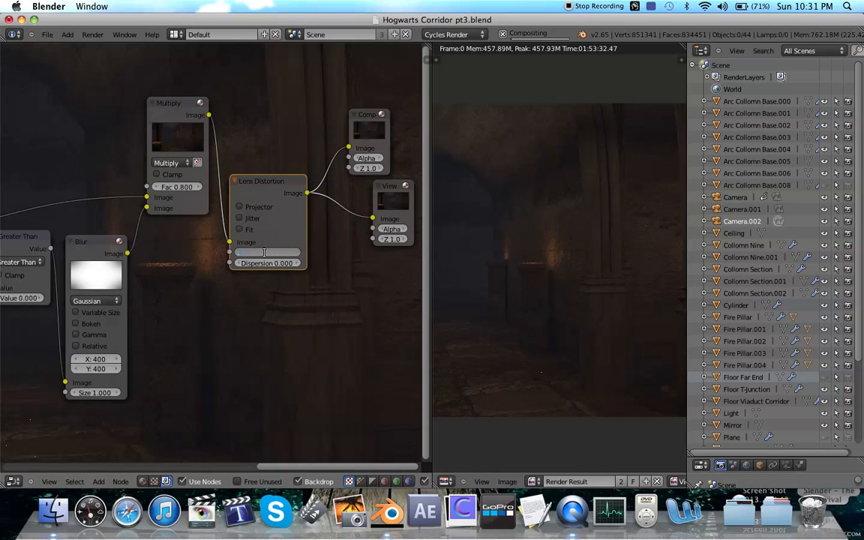
{"action": "key", "text": "Return"}
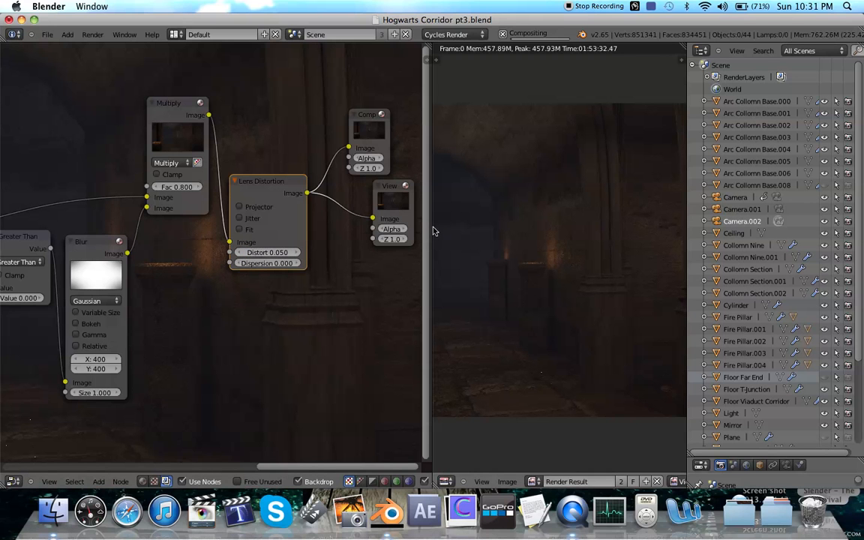
{"action": "left_click_drag", "start_coordinate": [431, 226], "coordinate": [122, 205]}
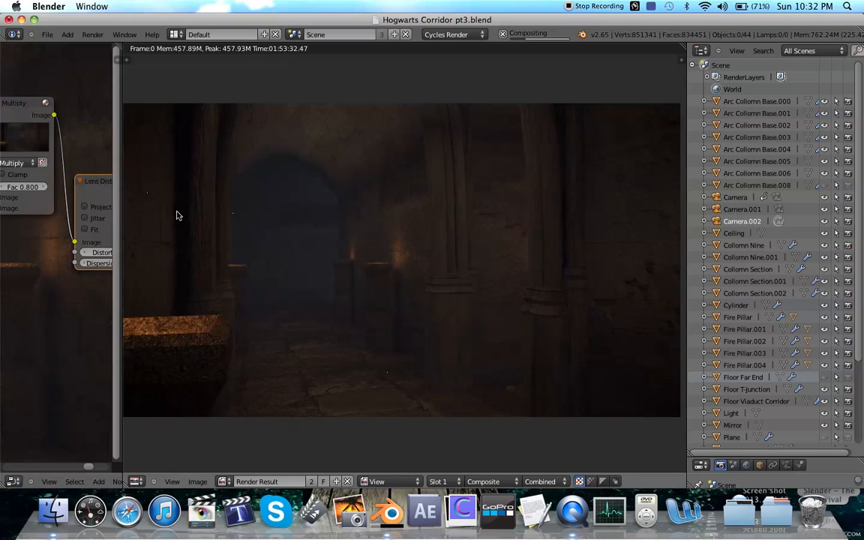
{"action": "scroll", "coordinate": [177, 216], "scroll_direction": "left", "scroll_amount": 1}
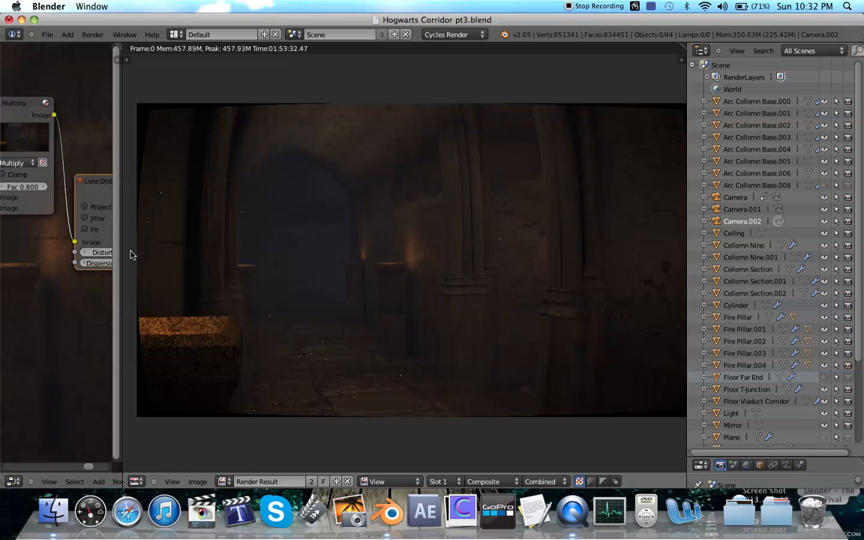
- Set the new Lens Distortion node's Distort to 0 and try a Dispersion of 0.05
{"action": "left_click_drag", "start_coordinate": [118, 255], "coordinate": [269, 255]}
{"action": "left_click", "coordinate": [193, 252]}
{"action": "type", "text": "0"}
{"action": "key", "text": "Return"}
{"action": "left_click", "coordinate": [197, 263]}
{"action": "key", "text": "BackSpace"}
{"action": "type", "text": ".05"}
{"action": "key", "text": "Return"}
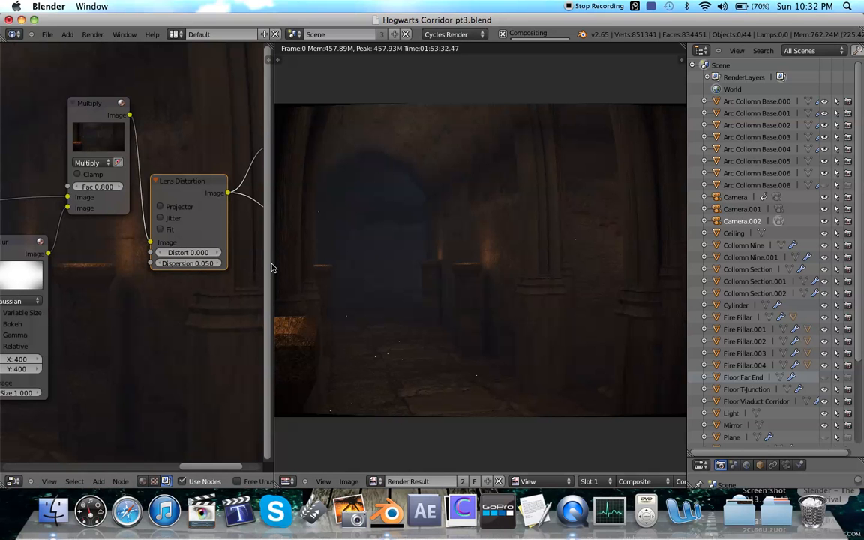
{"action": "left_click_drag", "start_coordinate": [273, 262], "coordinate": [252, 245]}
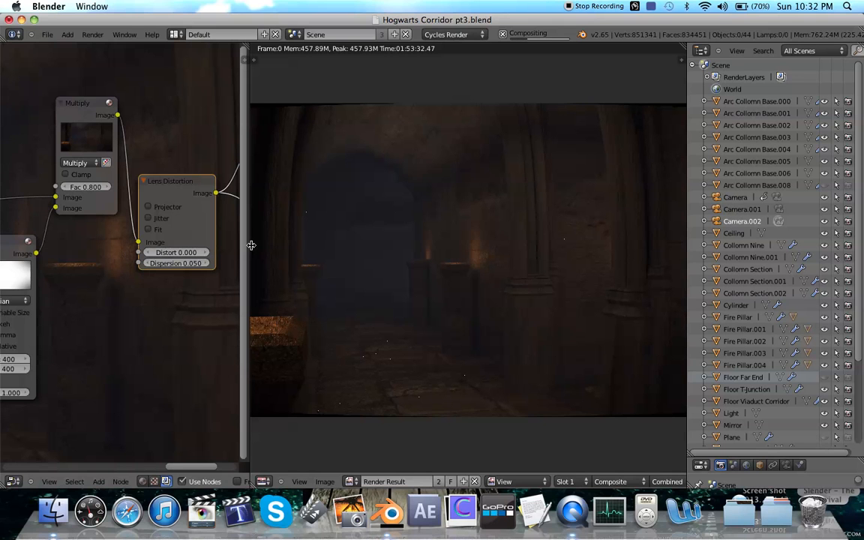
{"action": "scroll", "coordinate": [164, 247], "scroll_direction": "right", "scroll_amount": 5}
{"action": "scroll", "coordinate": [110, 248], "scroll_direction": "left", "scroll_amount": 8}
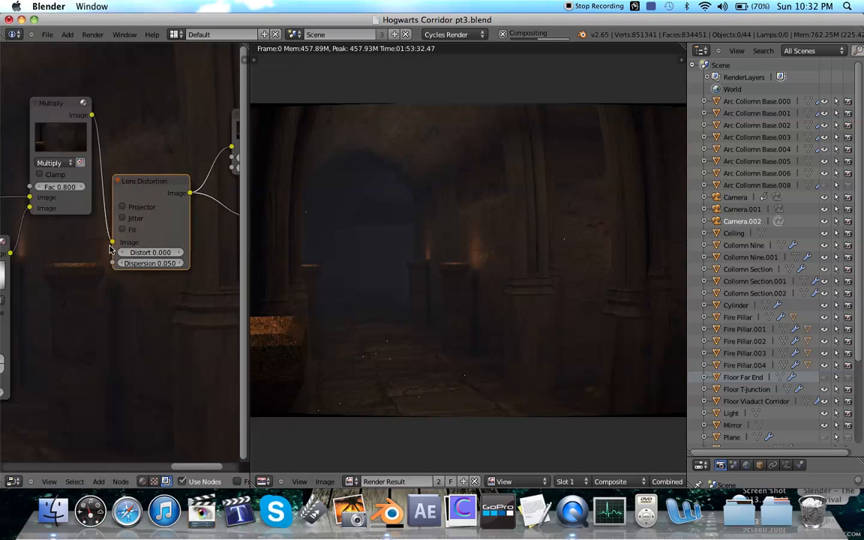
{"action": "scroll", "coordinate": [110, 250], "scroll_direction": "right", "scroll_amount": 5}
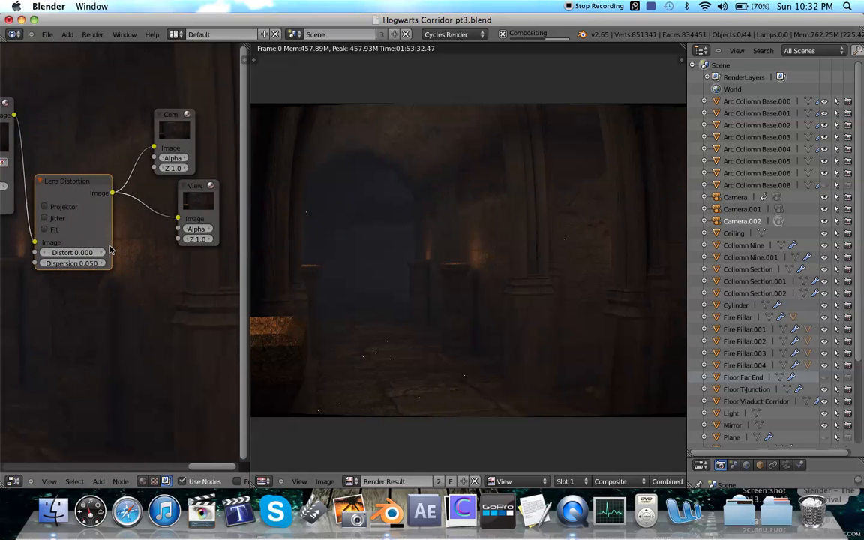
{"action": "scroll", "coordinate": [141, 278], "scroll_direction": "down", "scroll_amount": 2}
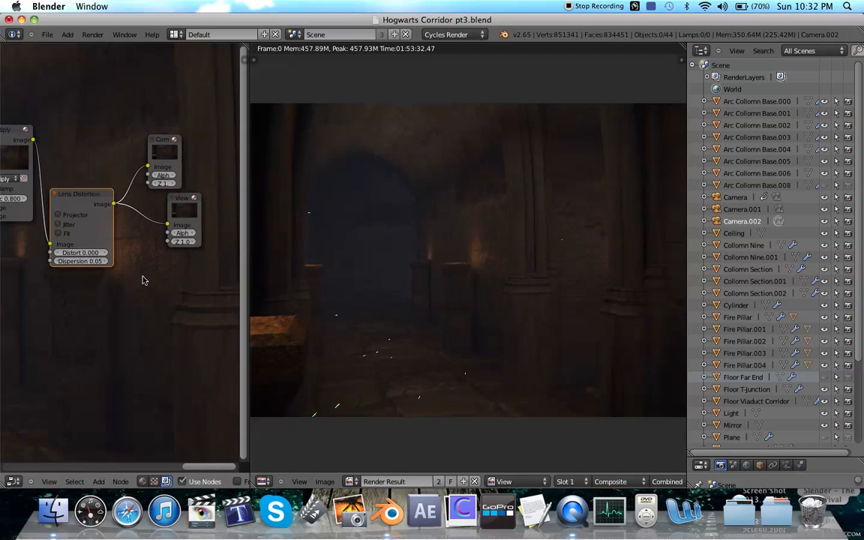
- Reset the new Lens Distortion node's Dispersion to 0
{"action": "left_click", "coordinate": [82, 261]}
{"action": "type", "text": "0"}
{"action": "key", "text": "Return"}
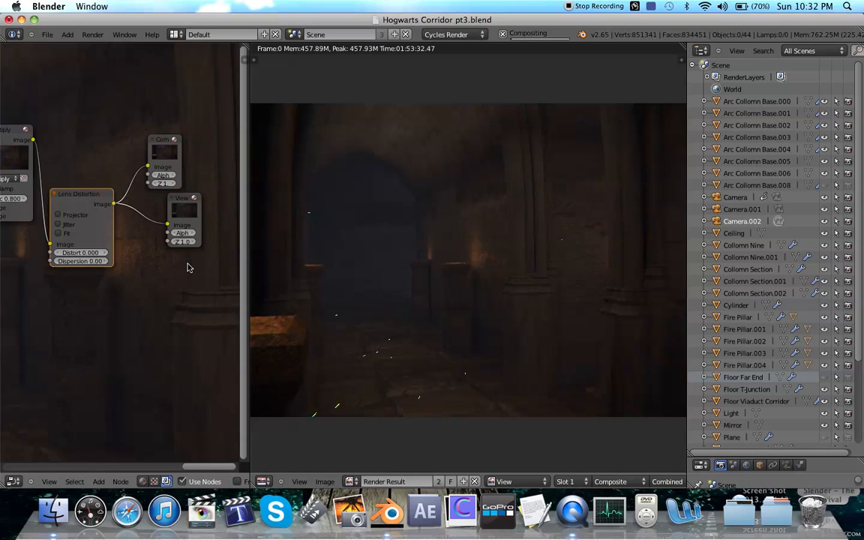
{"action": "scroll", "coordinate": [82, 281], "scroll_direction": "down", "scroll_amount": 3}
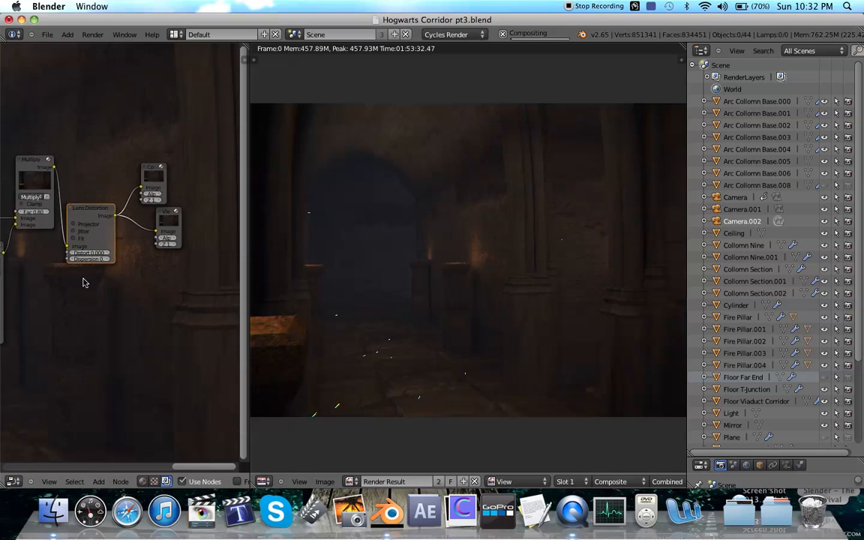
- Widen the node editor and review the whole compositing chain from Render Layers to the Composite and Viewer nodes
{"action": "scroll", "coordinate": [141, 273], "scroll_direction": "down", "scroll_amount": 2}
{"action": "scroll", "coordinate": [141, 268], "scroll_direction": "left", "scroll_amount": 10}
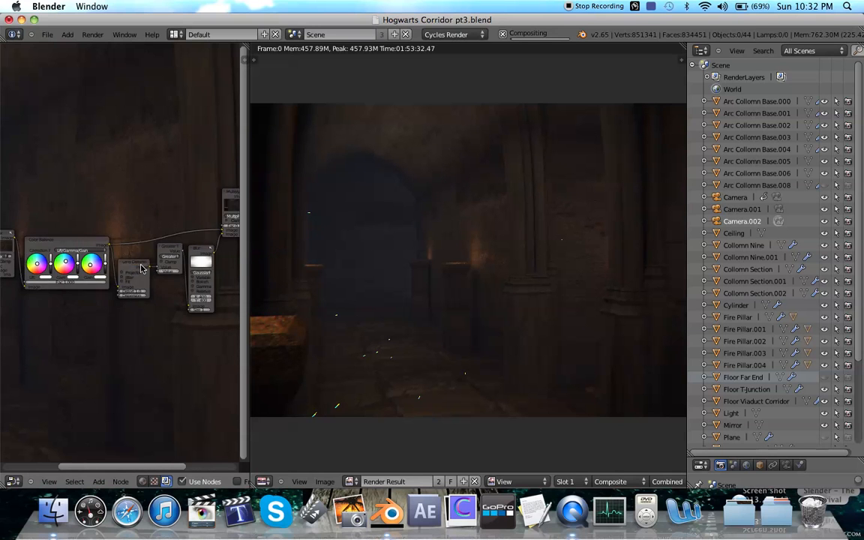
{"action": "scroll", "coordinate": [142, 269], "scroll_direction": "down", "scroll_amount": 1}
{"action": "scroll", "coordinate": [141, 268], "scroll_direction": "down", "scroll_amount": 2}
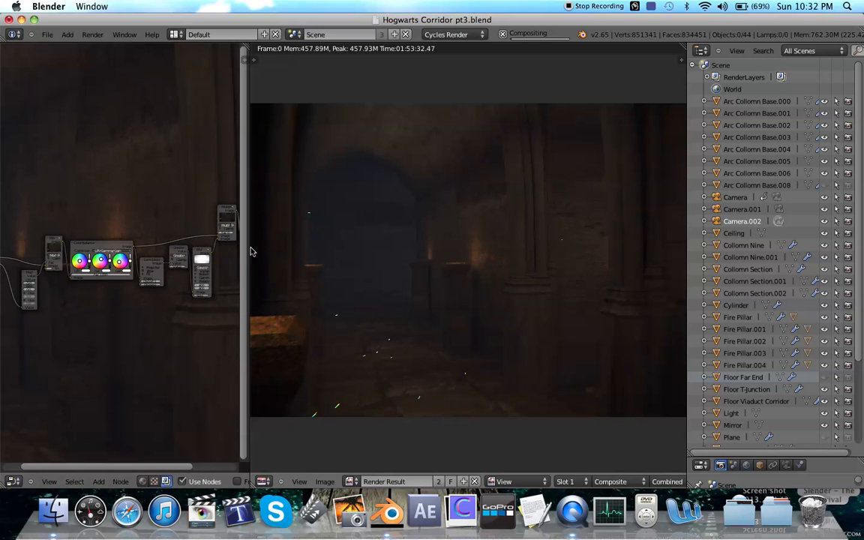
{"action": "left_click_drag", "start_coordinate": [248, 248], "coordinate": [591, 272]}
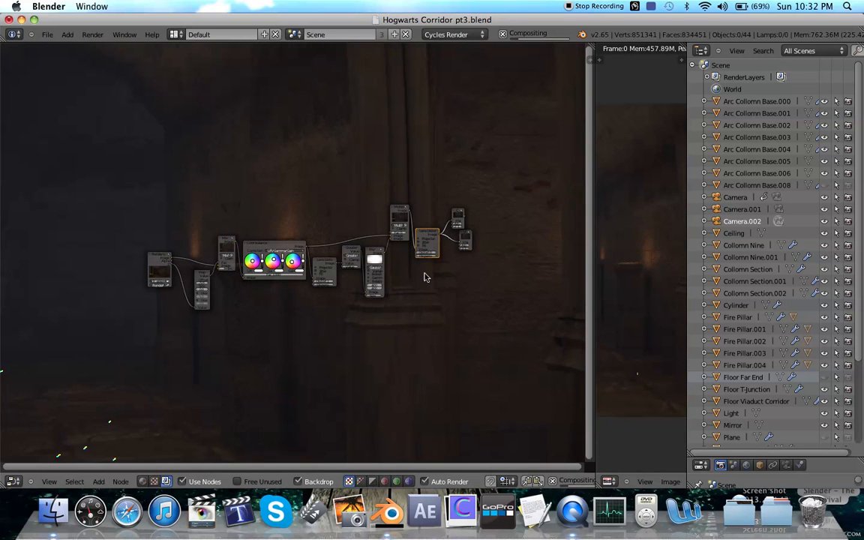
{"action": "scroll", "coordinate": [425, 277], "scroll_direction": "up", "scroll_amount": 3}
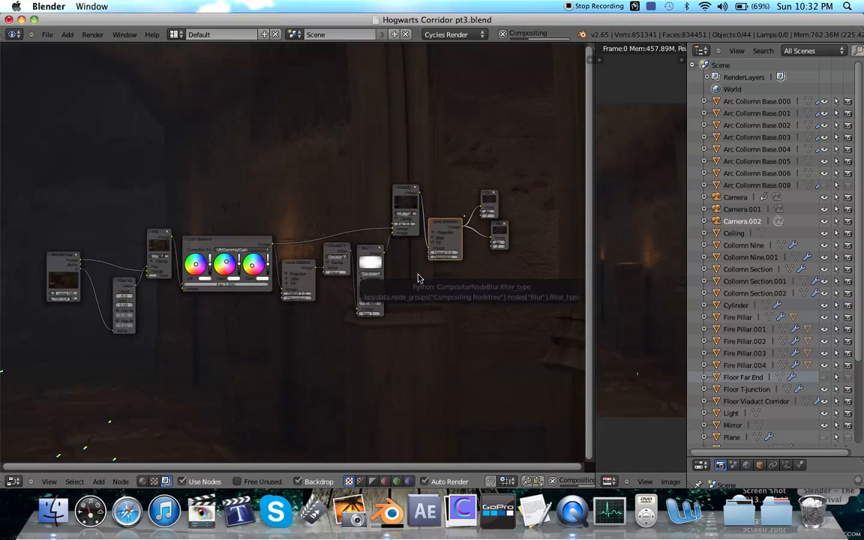
{"action": "middle_click_drag", "start_coordinate": [185, 435], "coordinate": [221, 434]}
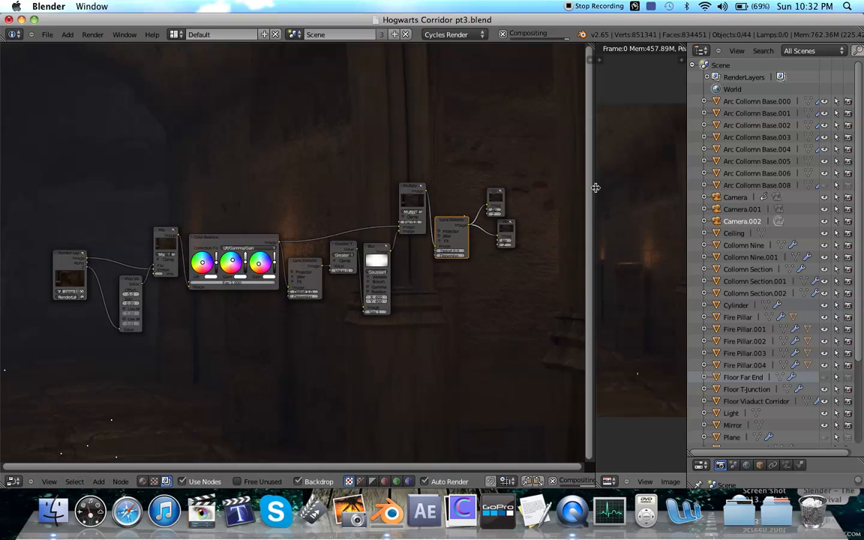
- Enlarge the render result view and examine the whole composited corridor image
{"action": "left_click_drag", "start_coordinate": [579, 188], "coordinate": [8, 147]}
{"action": "scroll", "coordinate": [216, 182], "scroll_direction": "up", "scroll_amount": 2}
{"action": "scroll", "coordinate": [217, 181], "scroll_direction": "right", "scroll_amount": 3}
{"action": "scroll", "coordinate": [216, 181], "scroll_direction": "left", "scroll_amount": 3}
{"action": "scroll", "coordinate": [216, 181], "scroll_direction": "right", "scroll_amount": 2}
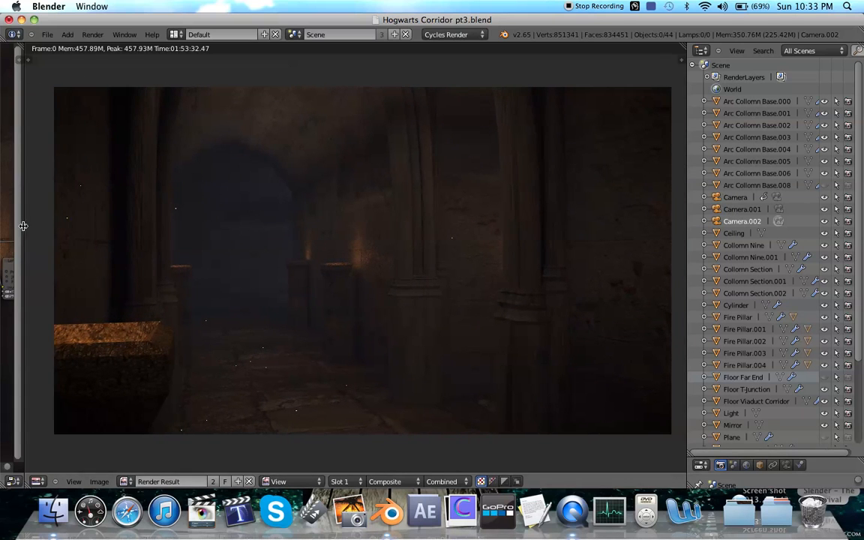
- Shift the Color Balance node's Gamma toward yellow and check the effect on the enlarged render result
{"action": "left_click_drag", "start_coordinate": [24, 226], "coordinate": [510, 213]}
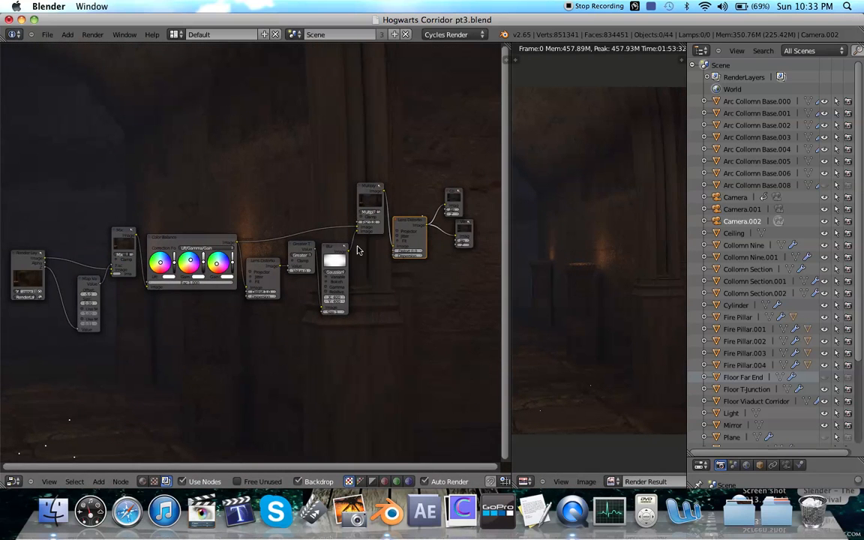
{"action": "scroll", "coordinate": [363, 249], "scroll_direction": "up", "scroll_amount": 2}
{"action": "scroll", "coordinate": [367, 252], "scroll_direction": "up", "scroll_amount": 1}
{"action": "left_click_drag", "start_coordinate": [147, 263], "coordinate": [143, 262]}
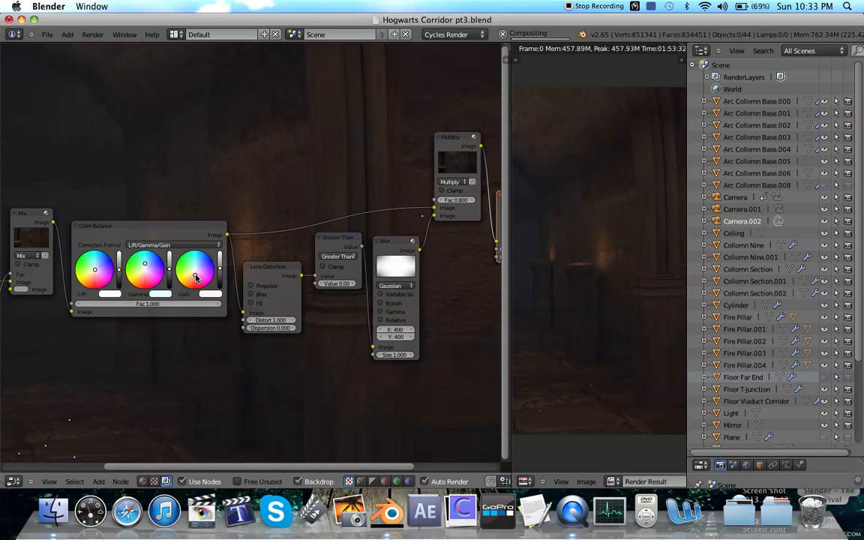
{"action": "left_click", "coordinate": [151, 261]}
{"action": "left_click", "coordinate": [140, 275]}
{"action": "left_click_drag", "start_coordinate": [504, 281], "coordinate": [114, 238]}
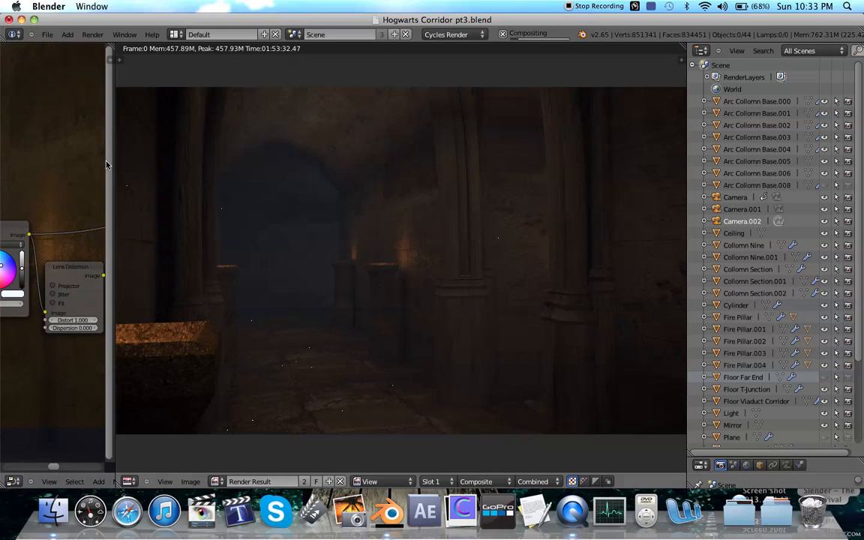
- Soften the Color Balance node's yellow Gamma tint and bring its Lift close to neutral
{"action": "left_click_drag", "start_coordinate": [115, 163], "coordinate": [467, 162]}
{"action": "scroll", "coordinate": [169, 278], "scroll_direction": "up", "scroll_amount": 2}
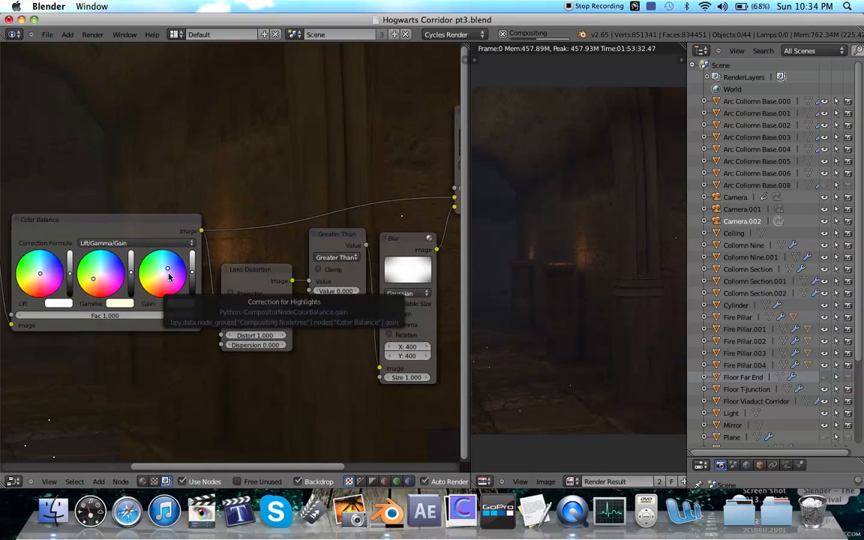
{"action": "scroll", "coordinate": [32, 282], "scroll_direction": "right", "scroll_amount": 1}
{"action": "scroll", "coordinate": [31, 281], "scroll_direction": "left", "scroll_amount": 1}
{"action": "left_click_drag", "start_coordinate": [14, 277], "coordinate": [12, 277]}
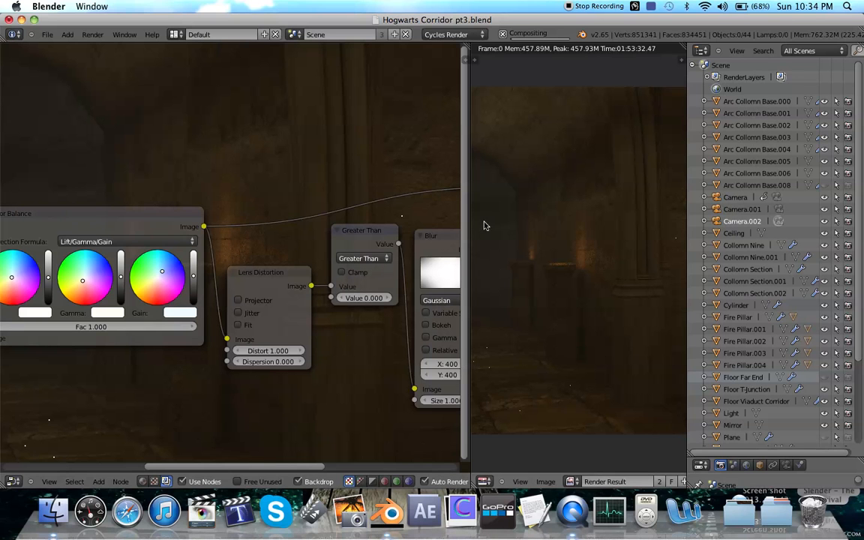
- Nudge the Color Balance node's Gamma slightly toward red for a warmer tone
{"action": "scroll", "coordinate": [281, 227], "scroll_direction": "right", "scroll_amount": 7}
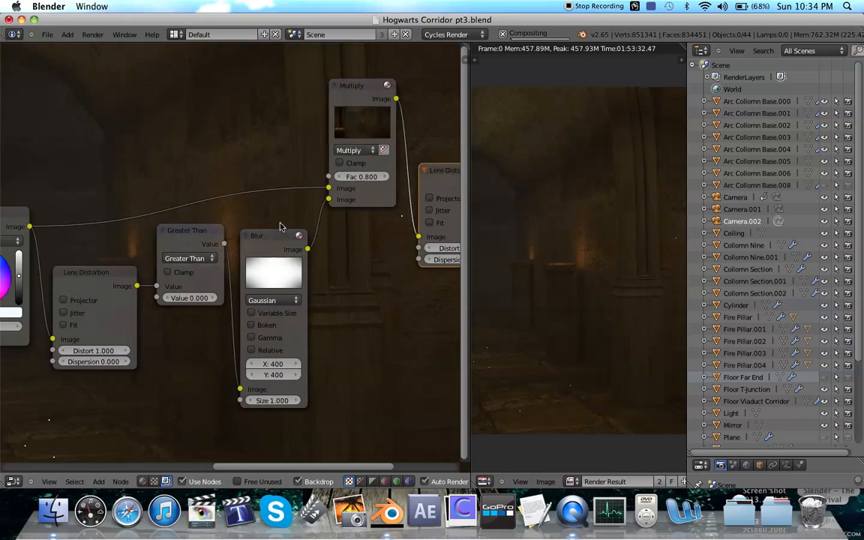
{"action": "scroll", "coordinate": [281, 227], "scroll_direction": "left", "scroll_amount": 5}
{"action": "scroll", "coordinate": [280, 226], "scroll_direction": "left", "scroll_amount": 9}
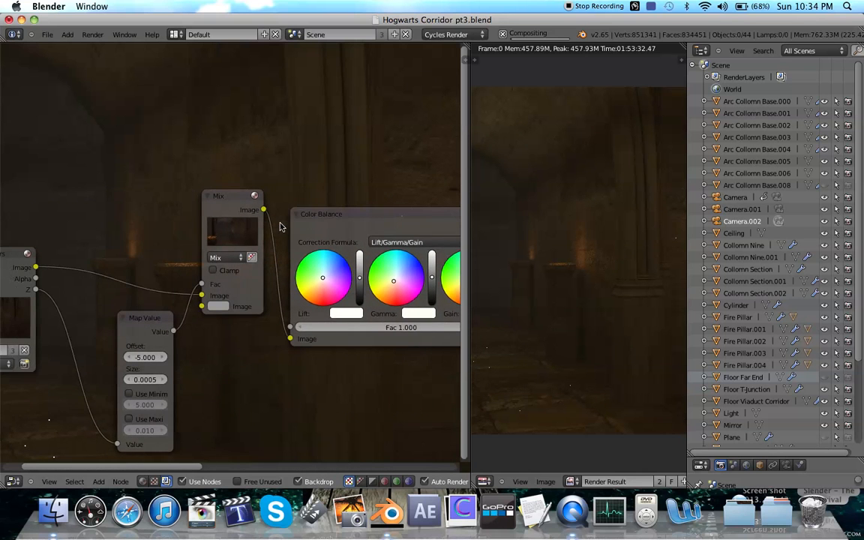
{"action": "scroll", "coordinate": [281, 226], "scroll_direction": "right", "scroll_amount": 8}
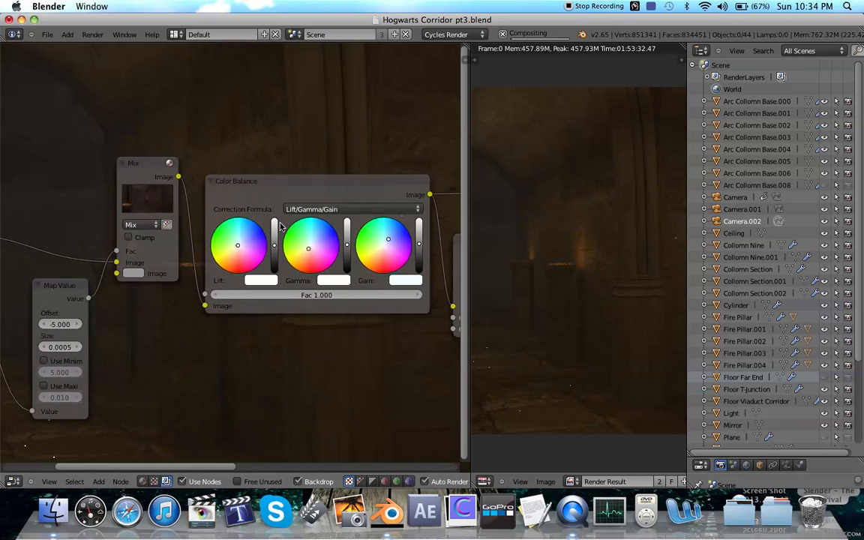
{"action": "scroll", "coordinate": [281, 227], "scroll_direction": "right", "scroll_amount": 5}
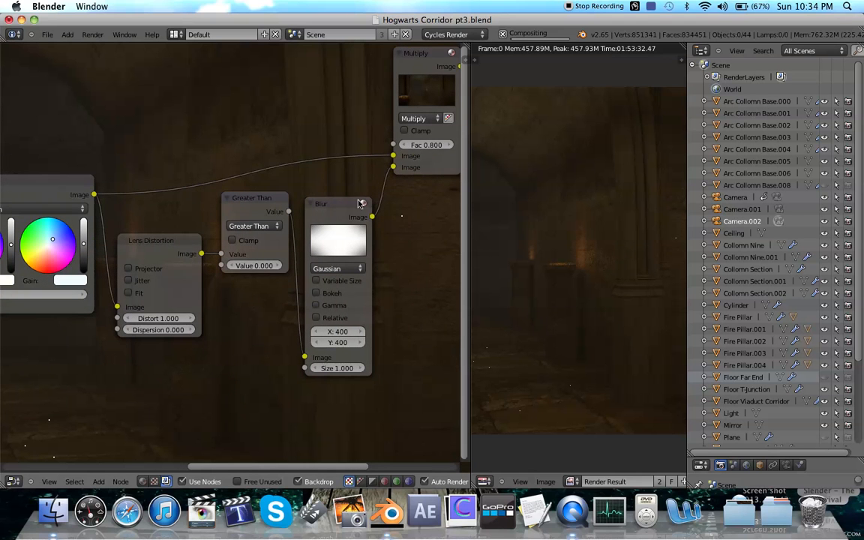
{"action": "scroll", "coordinate": [310, 216], "scroll_direction": "left", "scroll_amount": 4}
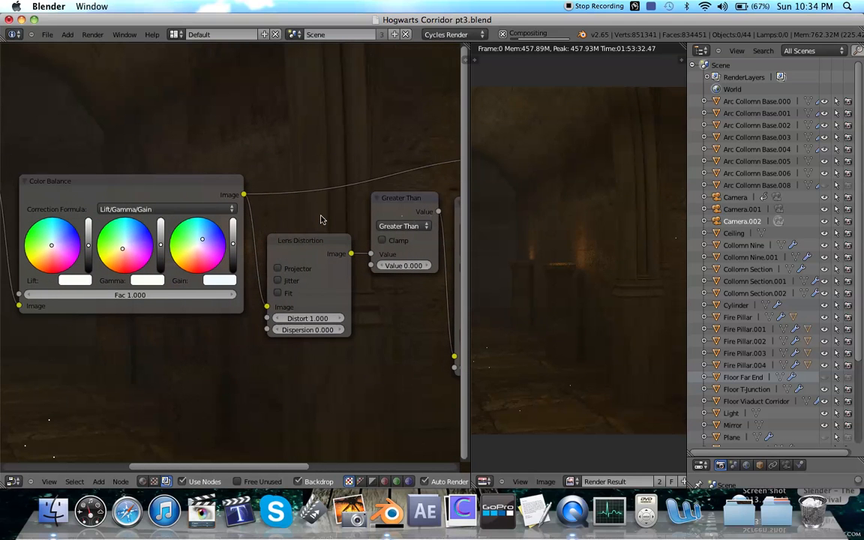
{"action": "scroll", "coordinate": [191, 232], "scroll_direction": "left", "scroll_amount": 1}
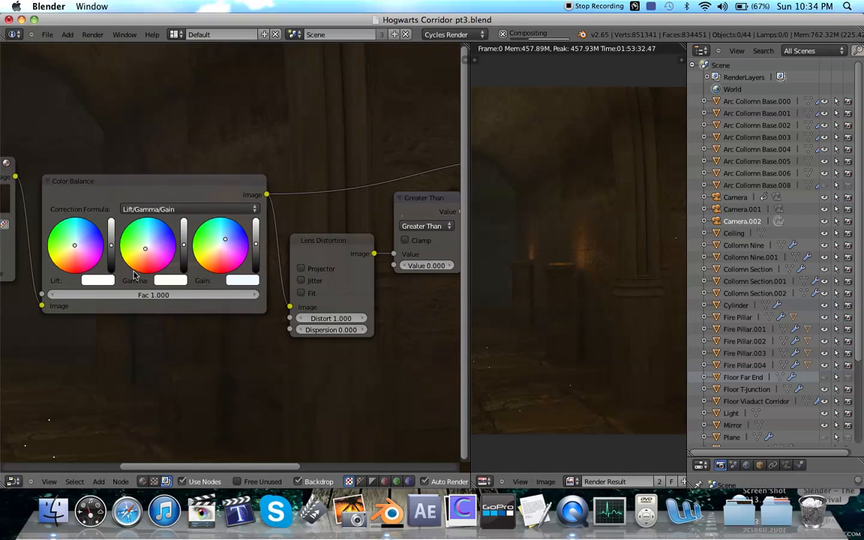
{"action": "left_click_drag", "start_coordinate": [146, 251], "coordinate": [147, 250]}
- Look over the neighbouring nodes and check the regraded corridor in an enlarged render result view
{"action": "scroll", "coordinate": [127, 333], "scroll_direction": "left", "scroll_amount": 4, "text": "ctrl"}
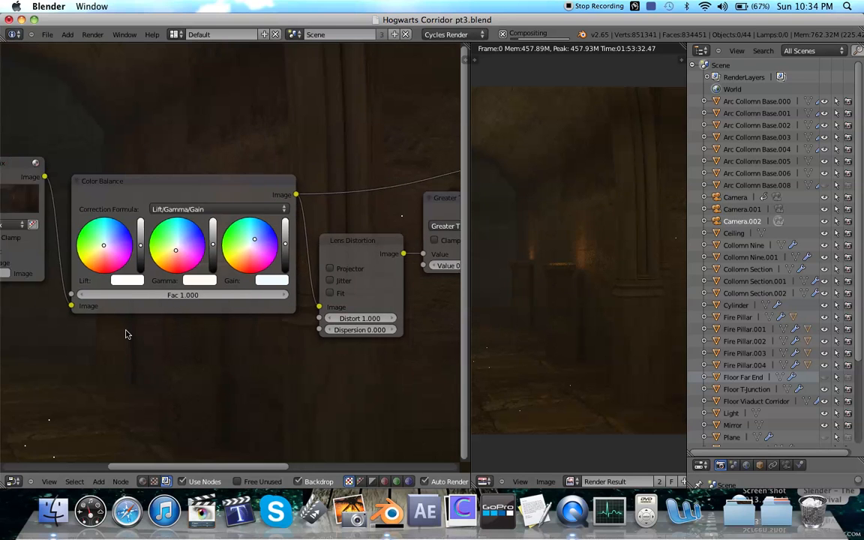
{"action": "scroll", "coordinate": [126, 334], "scroll_direction": "left", "scroll_amount": 6, "text": "ctrl"}
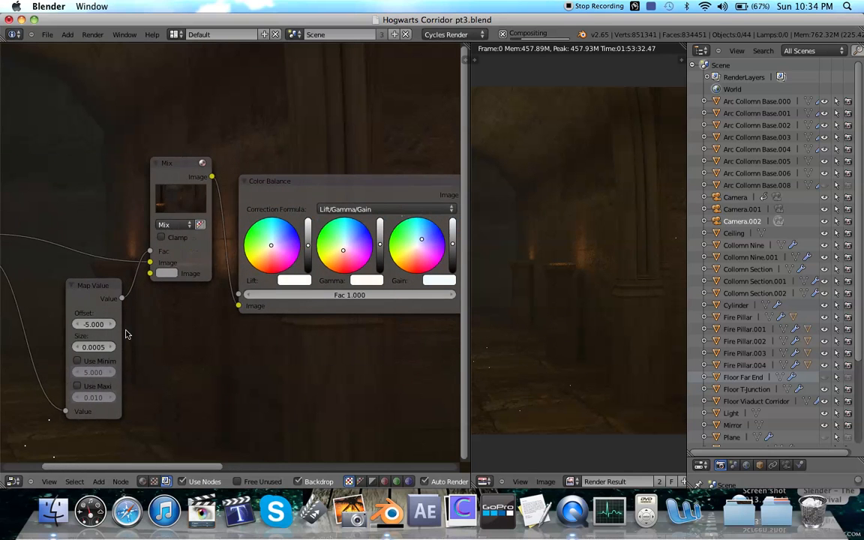
{"action": "scroll", "coordinate": [126, 335], "scroll_direction": "right", "scroll_amount": 15, "text": "ctrl"}
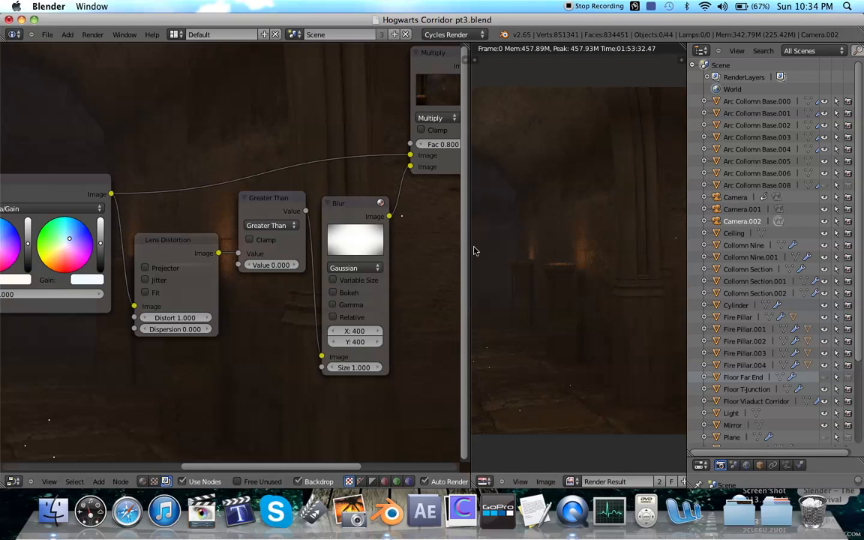
{"action": "left_click_drag", "start_coordinate": [466, 243], "coordinate": [54, 270]}
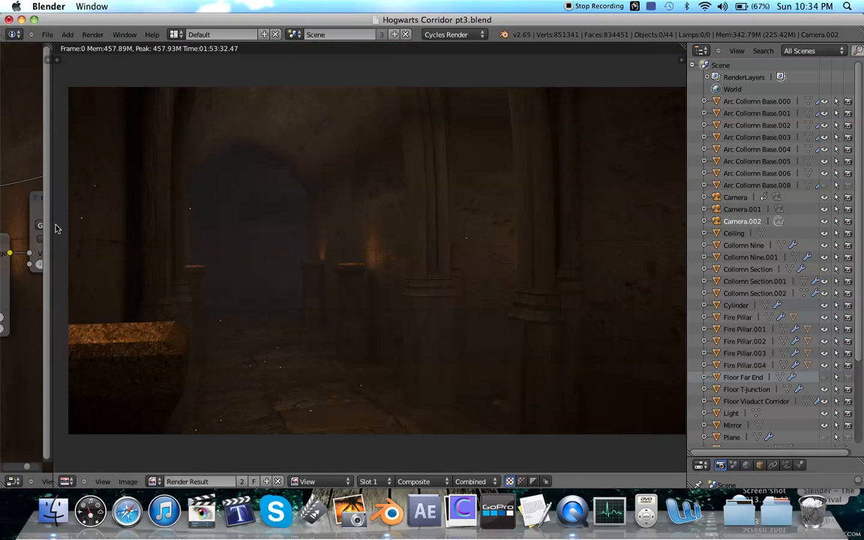
{"action": "left_click_drag", "start_coordinate": [51, 219], "coordinate": [71, 227]}
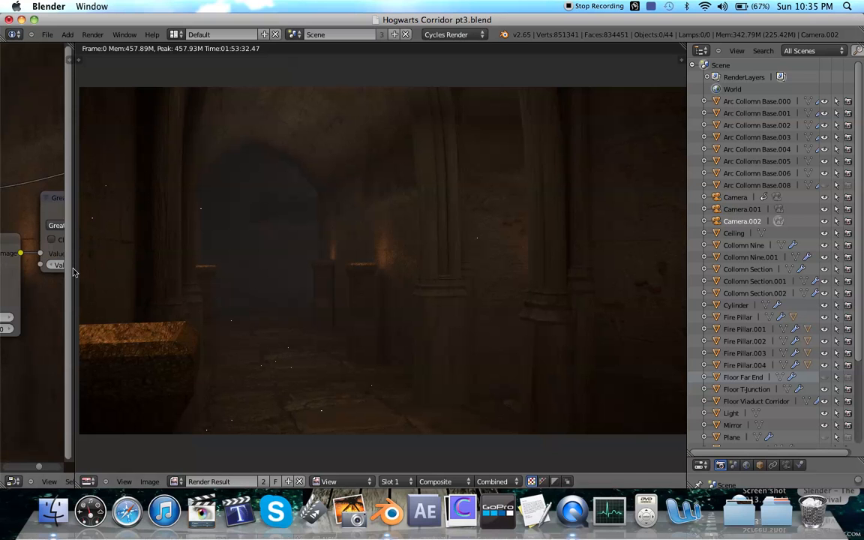
- Widen the node editor again and review the nodes from Render Layers through the last Lens Distortion
{"action": "left_click_drag", "start_coordinate": [72, 266], "coordinate": [666, 247]}
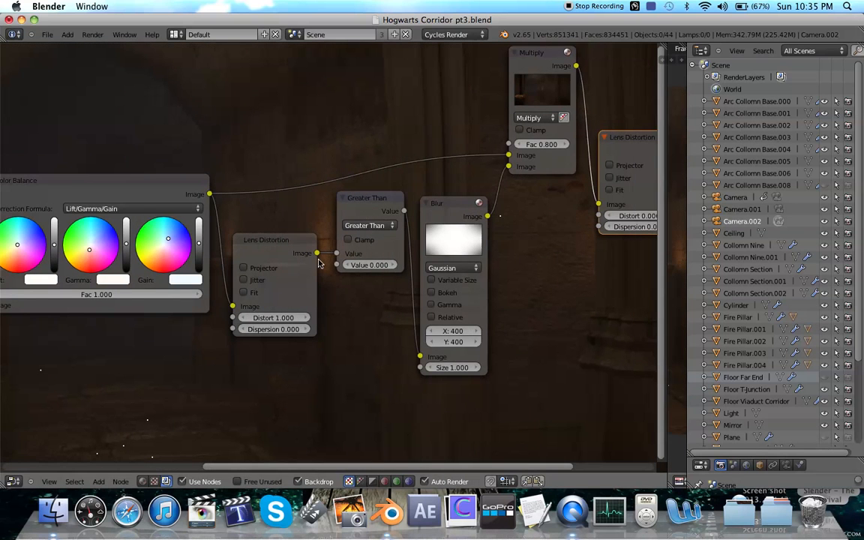
{"action": "scroll", "coordinate": [315, 260], "scroll_direction": "down", "scroll_amount": 4}
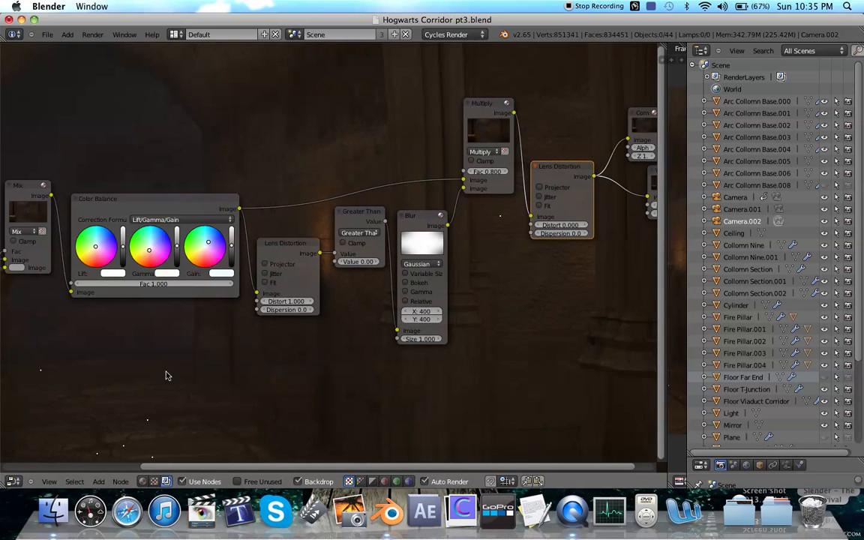
{"action": "scroll", "coordinate": [119, 368], "scroll_direction": "down", "scroll_amount": 1}
{"action": "scroll", "coordinate": [119, 367], "scroll_direction": "left", "scroll_amount": 4, "text": "ctrl"}
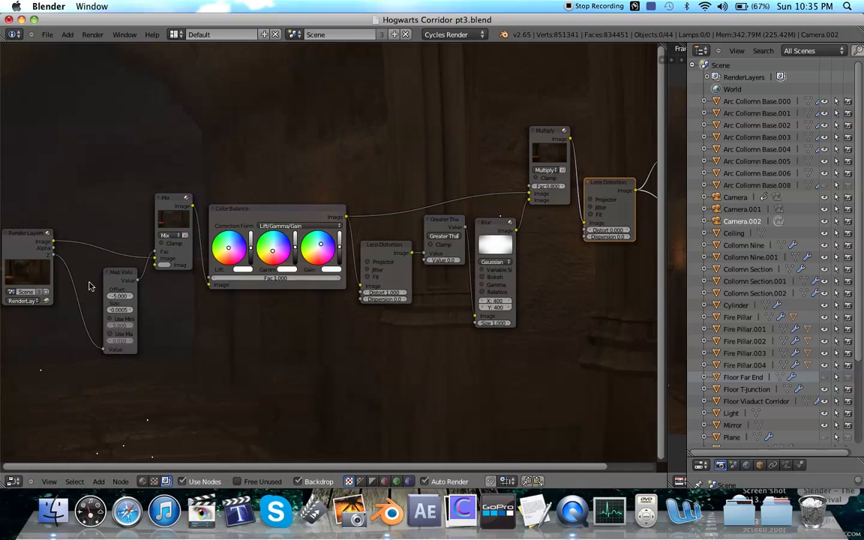
{"action": "key", "text": "space"}
{"action": "type", "text": "sharpe"}
{"action": "key", "text": "BackSpace"}
{"action": "key", "text": "BackSpace"}
{"action": "key", "text": "BackSpace"}
{"action": "key", "text": "BackSpace"}
{"action": "key", "text": "BackSpace"}
{"action": "key", "text": "BackSpace"}
{"action": "key", "text": "Escape"}
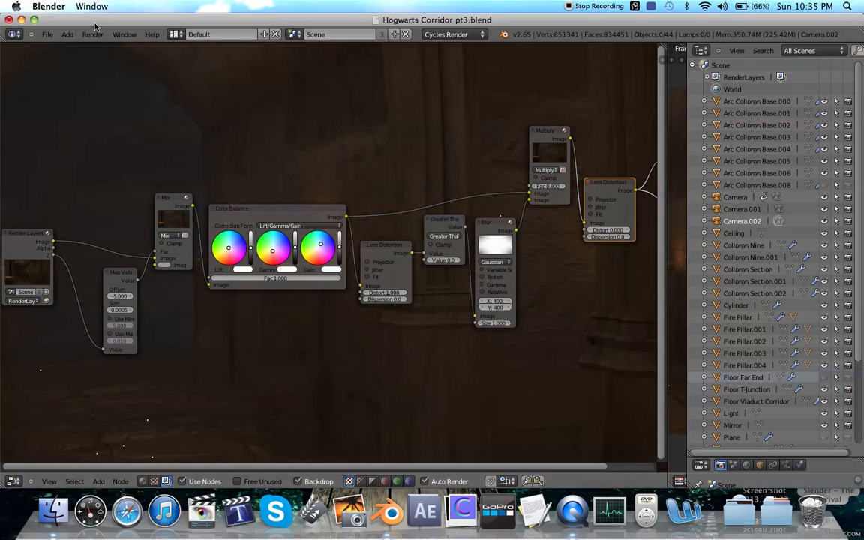
{"action": "key", "text": "shift+a"}
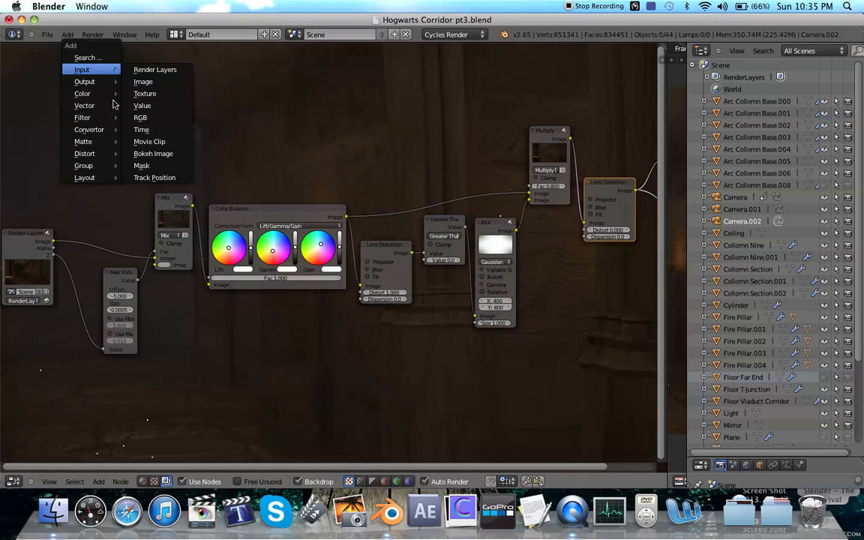
{"action": "mouse_move", "coordinate": [105, 123]}
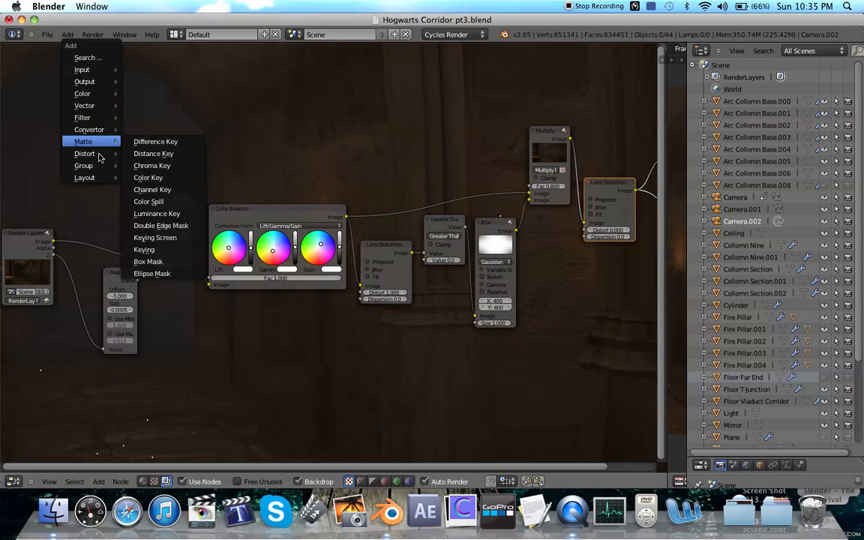
{"action": "mouse_move", "coordinate": [87, 155]}
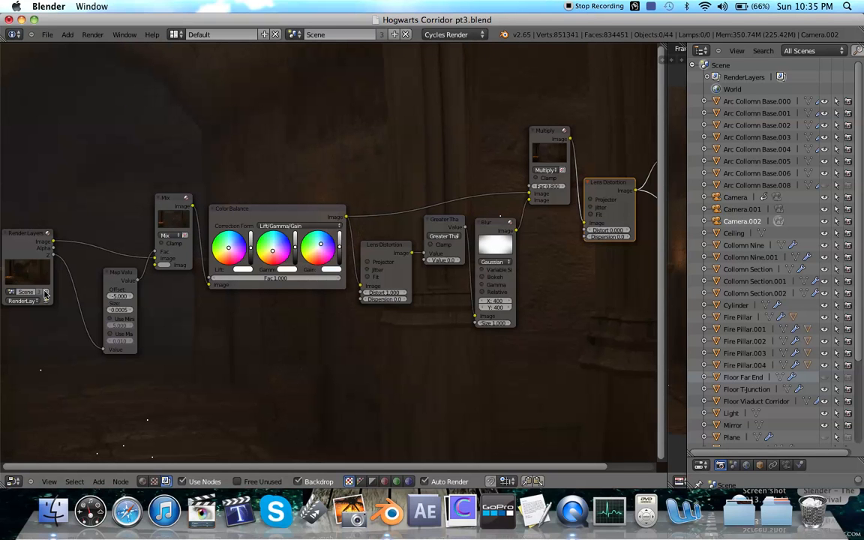
- View the full node tree, then enlarge the render result and inspect the final graded corridor
{"action": "scroll", "coordinate": [245, 281], "scroll_direction": "down", "scroll_amount": 2}
{"action": "scroll", "coordinate": [245, 281], "scroll_direction": "down", "scroll_amount": 1}
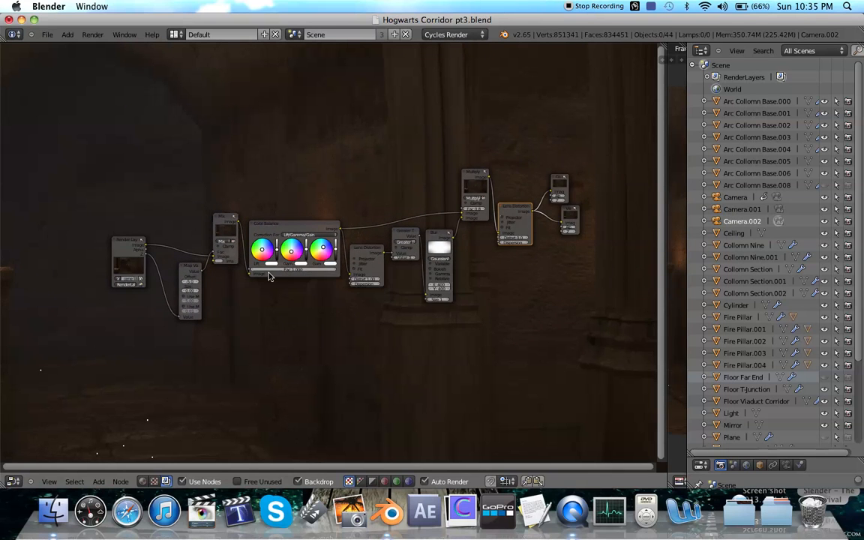
{"action": "left_click_drag", "start_coordinate": [667, 303], "coordinate": [41, 262]}
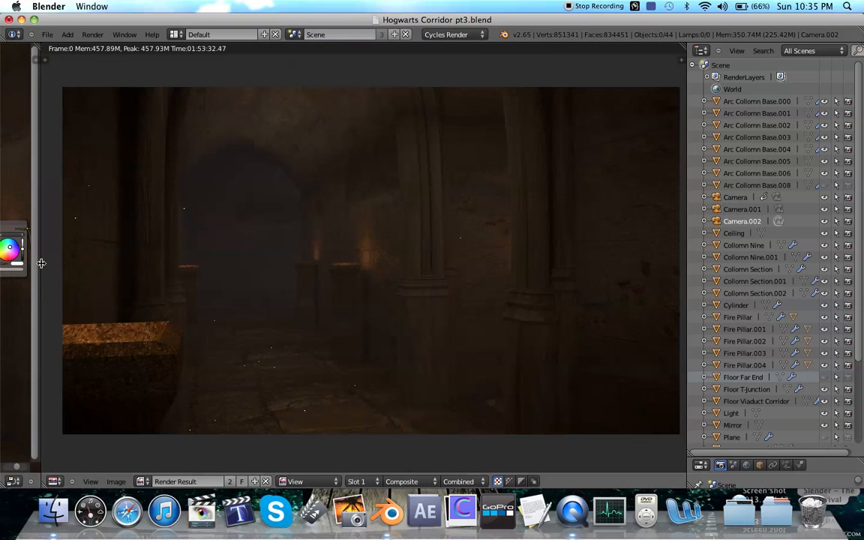
{"action": "scroll", "coordinate": [63, 268], "scroll_direction": "right", "scroll_amount": 1}
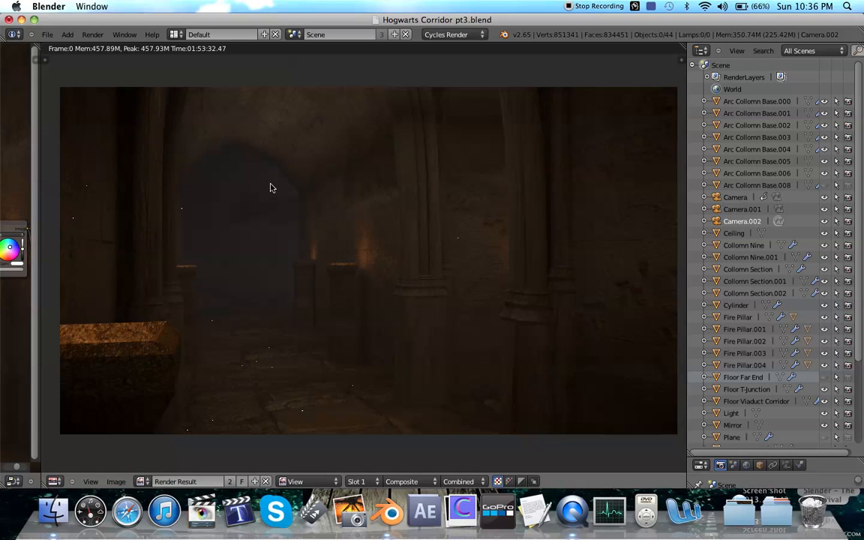
- Switch to Finder and view the finished reference image Corridor.jpg in the Blender > Hogwarts folder, then close it
{"action": "left_click", "coordinate": [47, 504]}
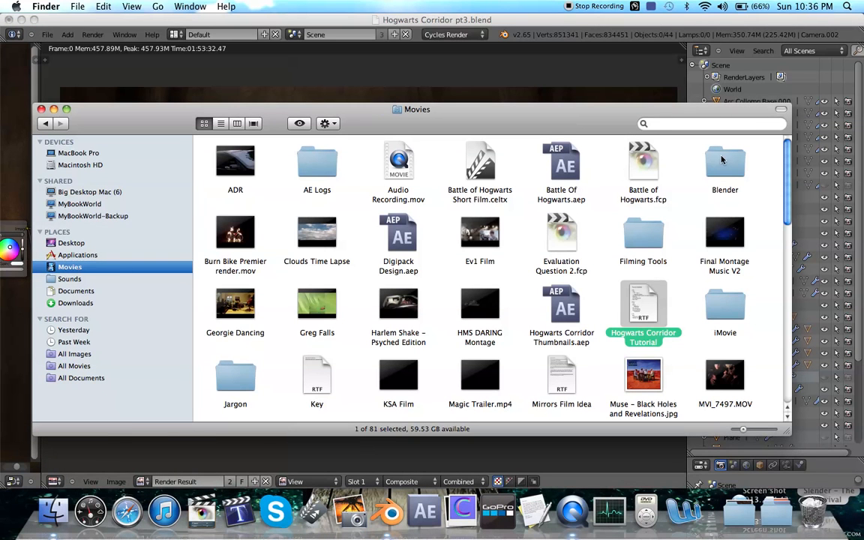
{"action": "double_click", "coordinate": [726, 160]}
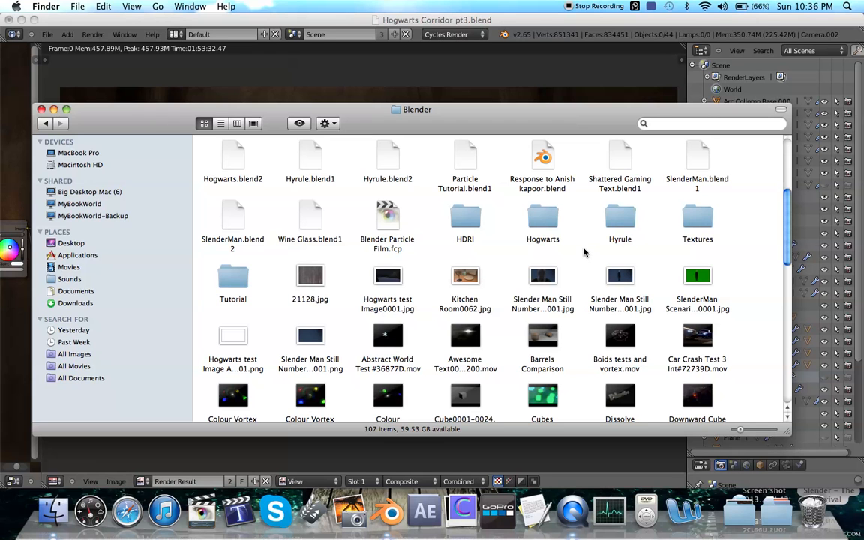
{"action": "left_click", "coordinate": [544, 220]}
{"action": "double_click", "coordinate": [544, 220]}
{"action": "left_click", "coordinate": [700, 161]}
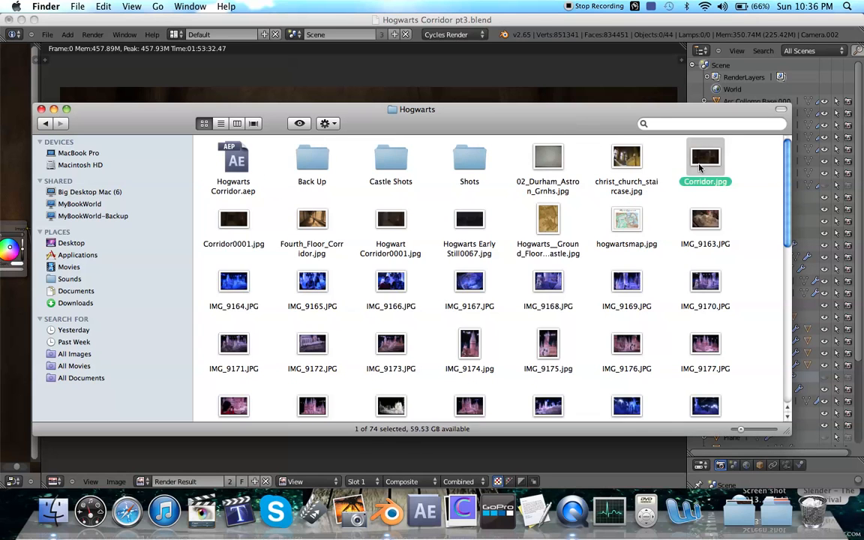
{"action": "double_click", "coordinate": [704, 159]}
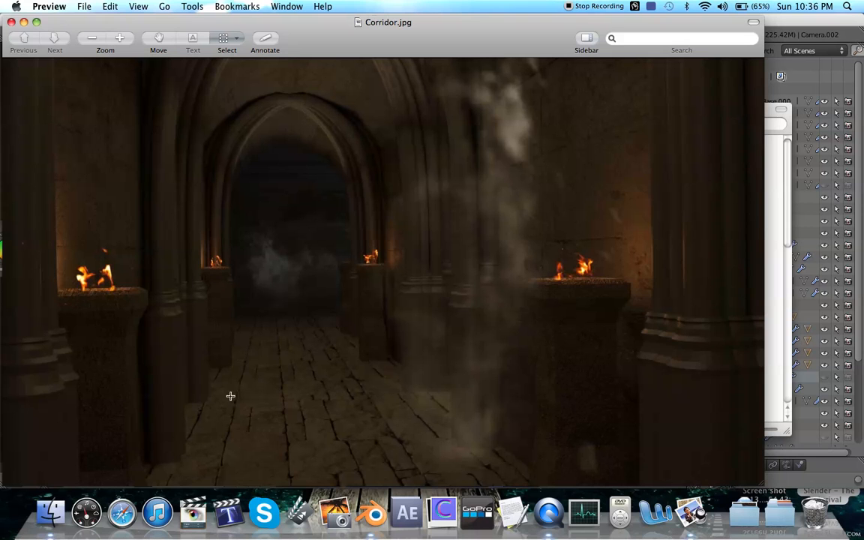
{"action": "key", "text": "super+w"}
- Return to Blender and save the project, overwriting Hogwarts Corridor pt3.blend
{"action": "left_click", "coordinate": [297, 65]}
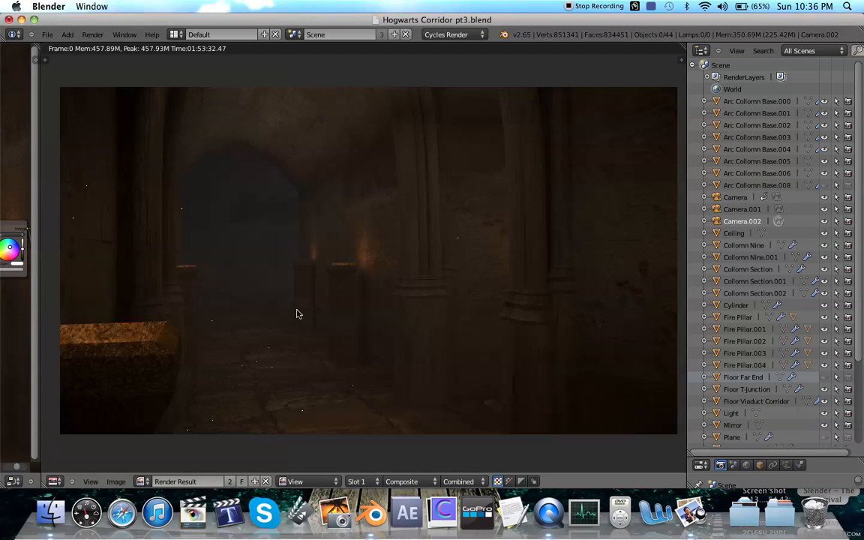
{"action": "key", "text": "super+s"}
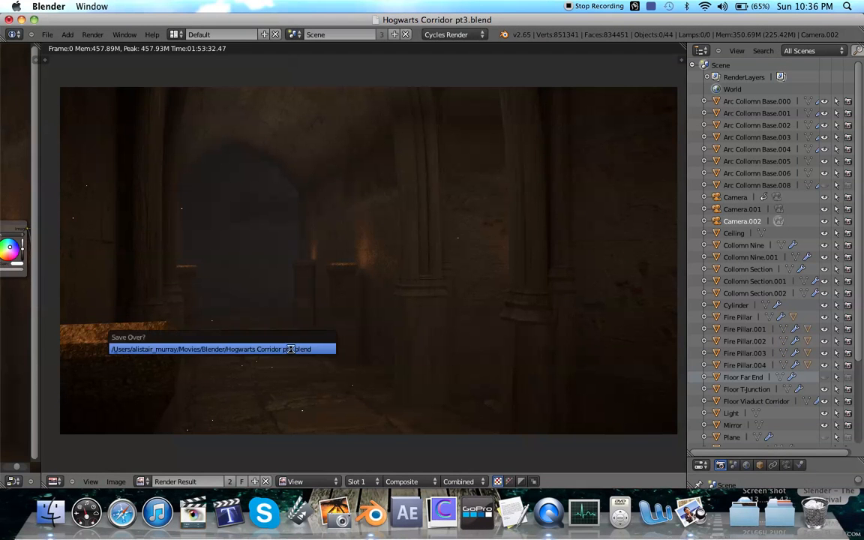
{"action": "left_click", "coordinate": [291, 349]}
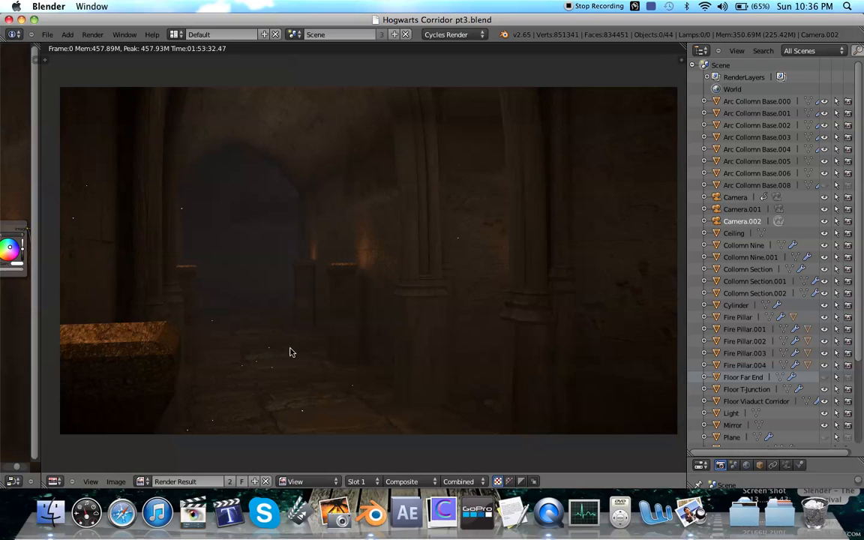